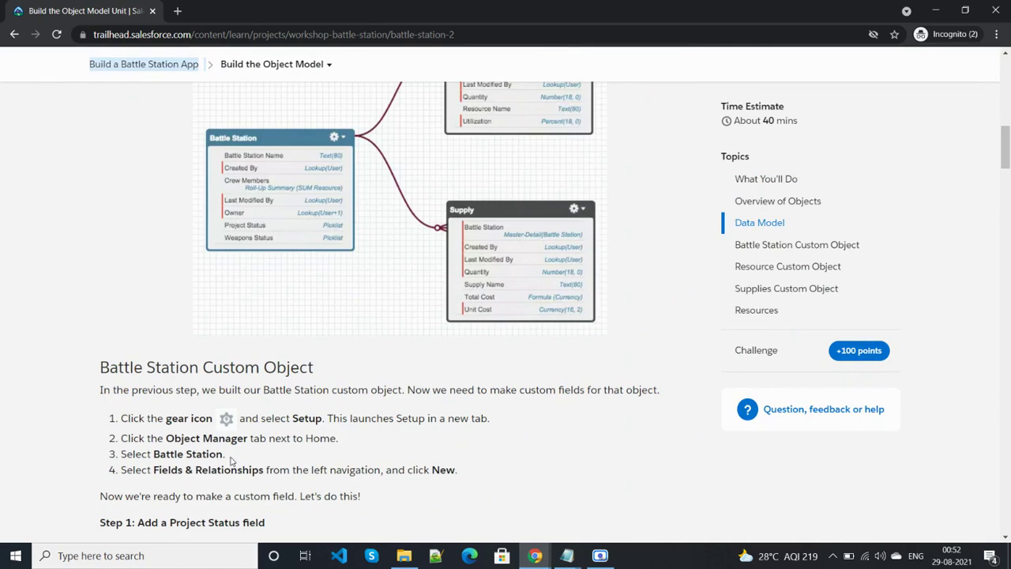
Switch from the Trailhead instructions to Salesforce Setup and open the Battle Station Construction app.
drag(225, 455, 156, 456)
scroll(216, 467, down, 2)
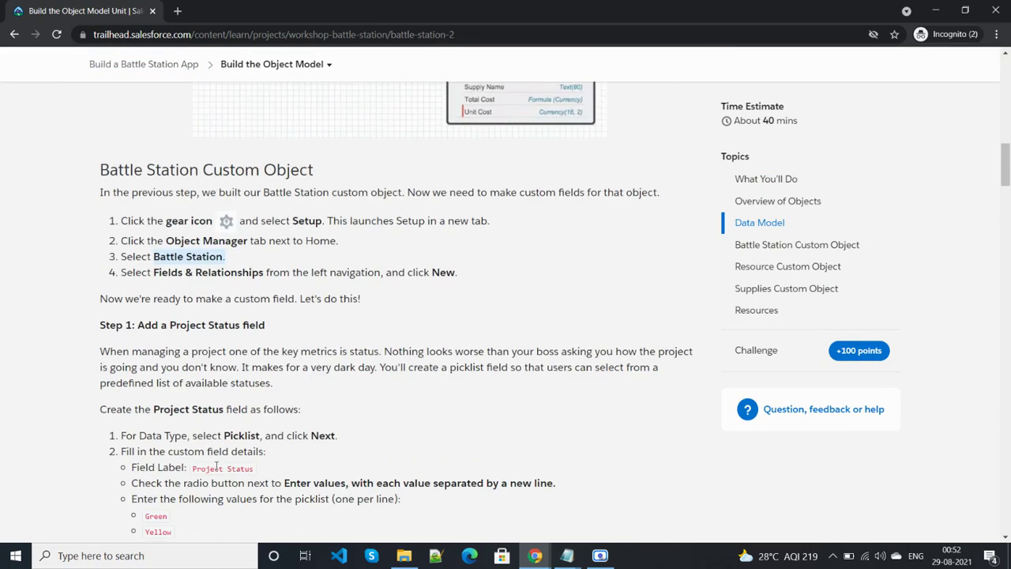
drag(101, 419, 315, 412)
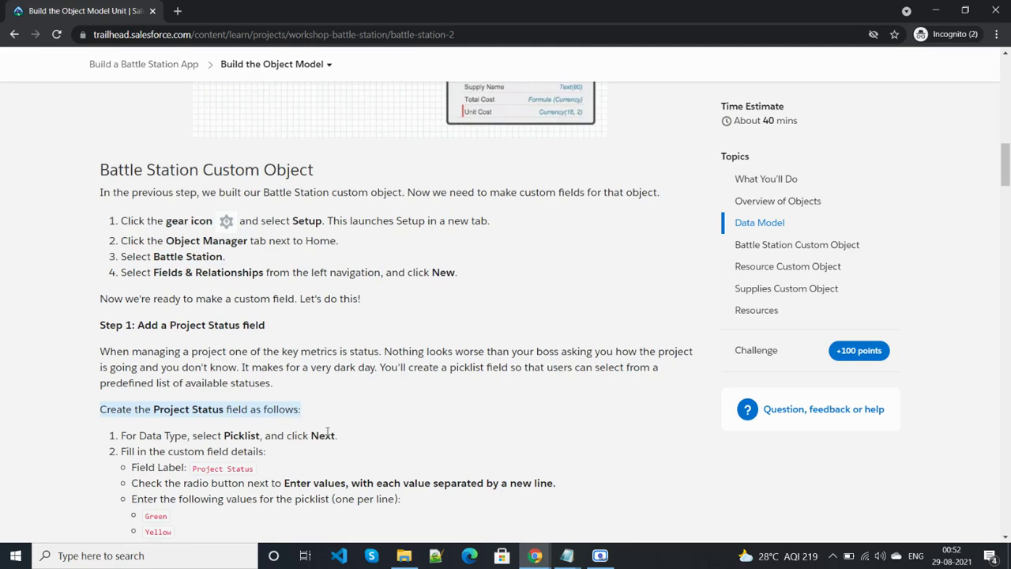
key(alt+Tab)
key(alt+Tab)
key(alt+Tab)
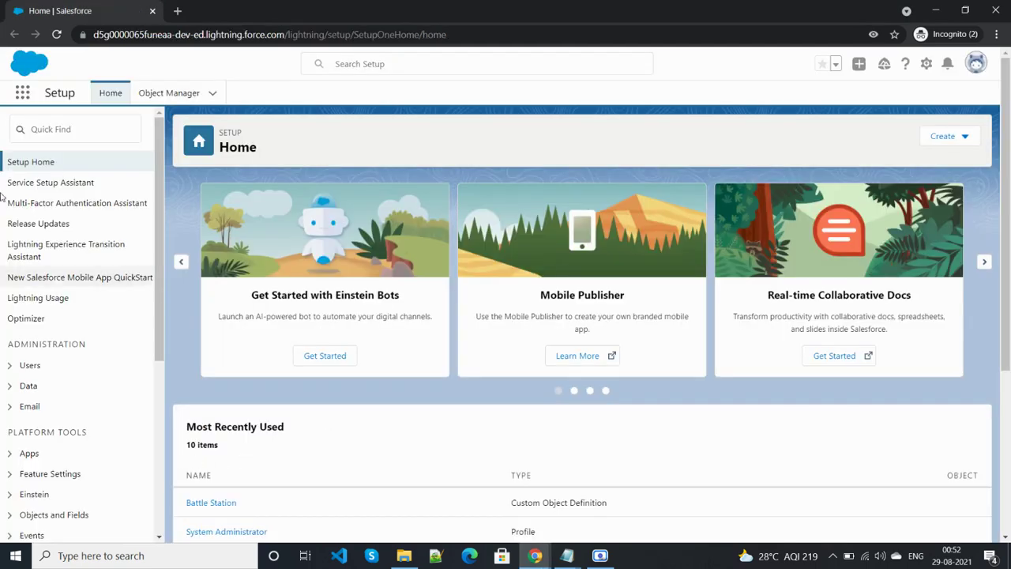
click(23, 94)
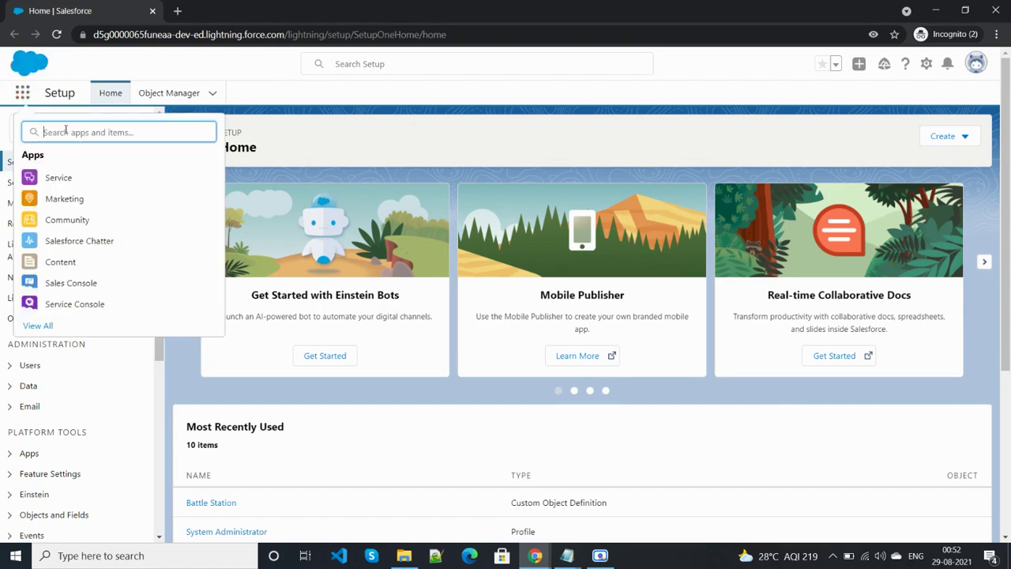
text(batt)
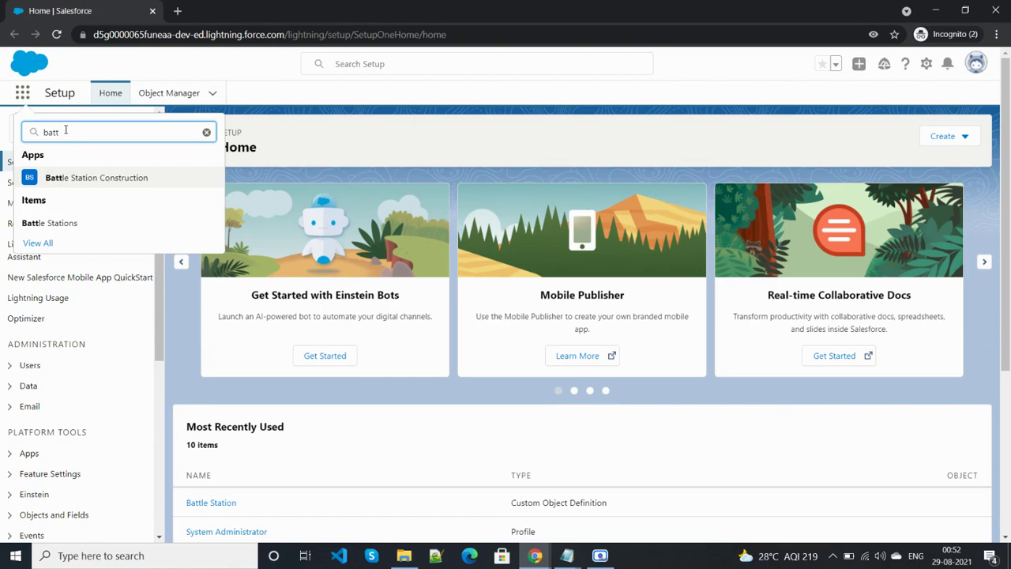
click(100, 178)
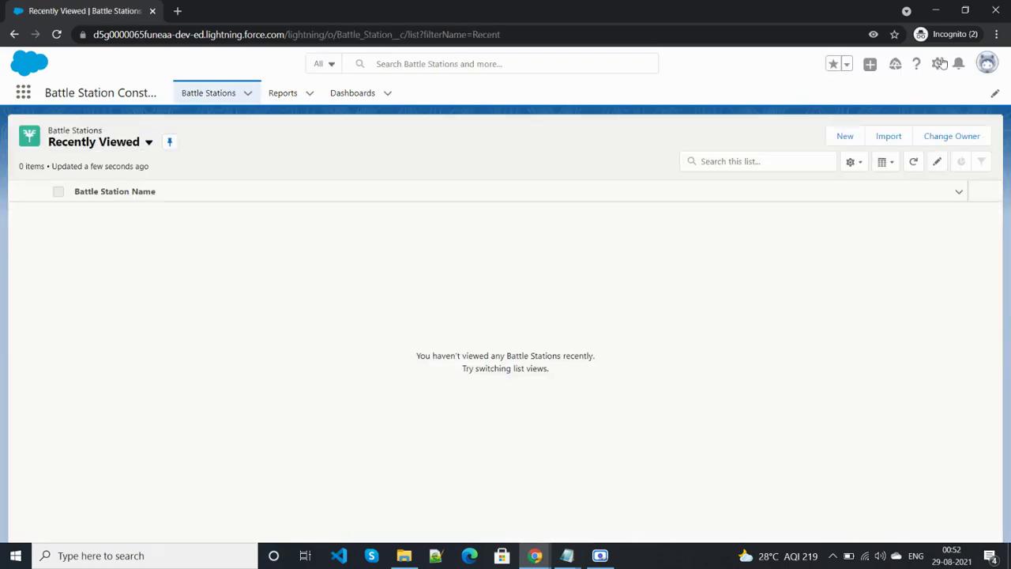
Open the Battle Station object's setup and show its Fields & Relationships.
click(939, 63)
click(873, 214)
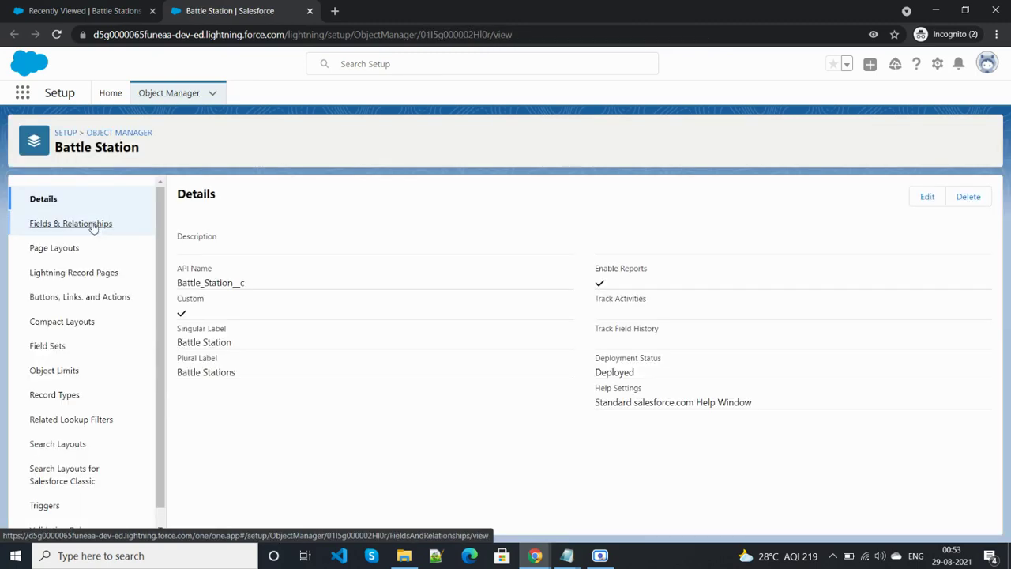
click(93, 226)
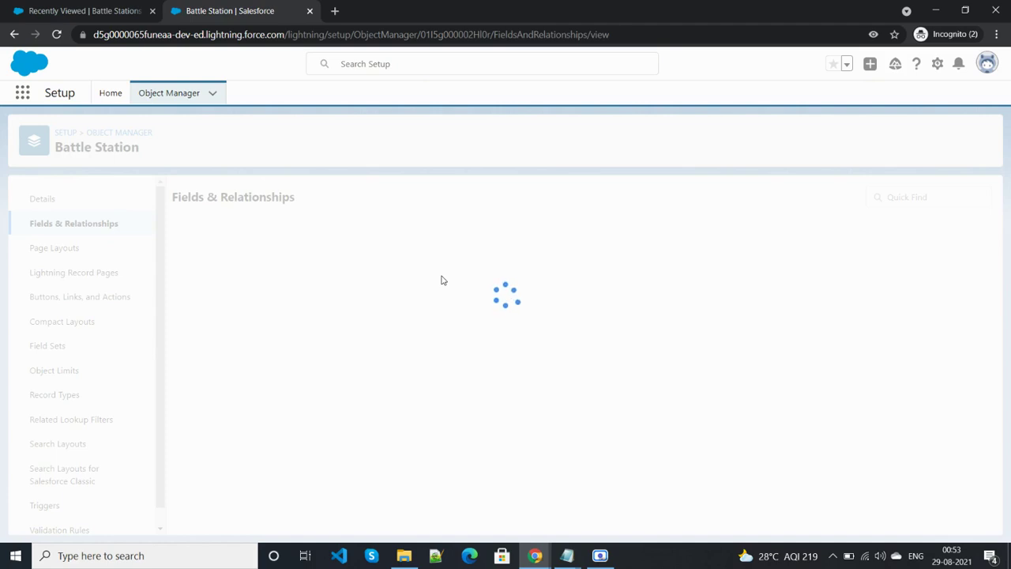
Copy the field label Project Status from the Trailhead instructions and return to the Salesforce setup window.
key(alt+Tab)
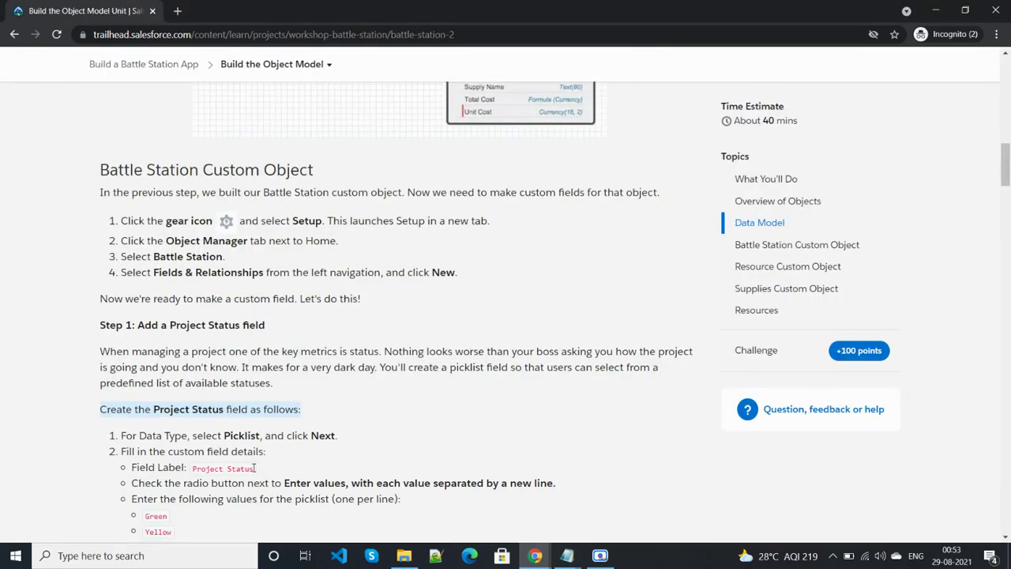
drag(256, 469, 192, 471)
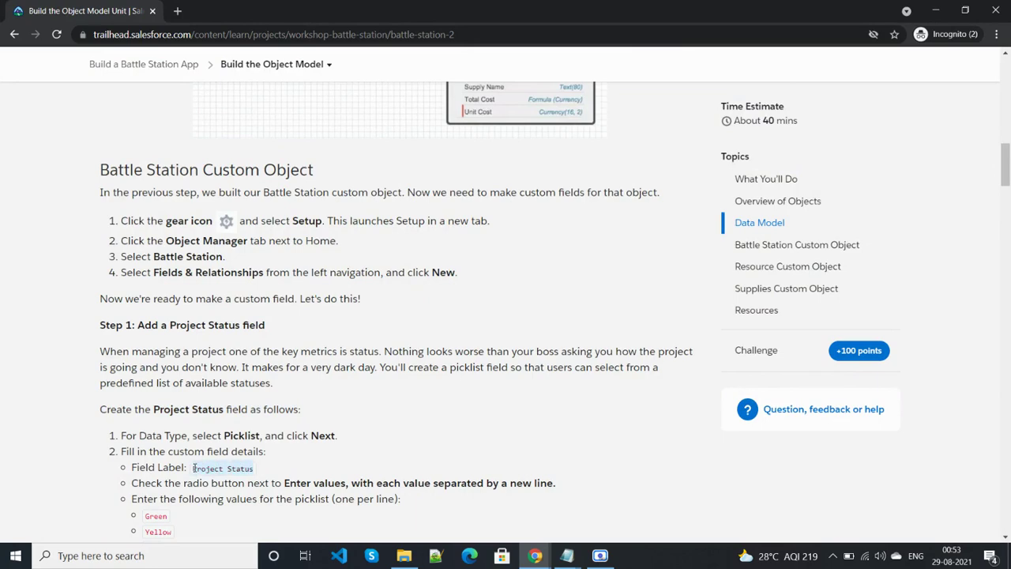
scroll(203, 466, down, 2)
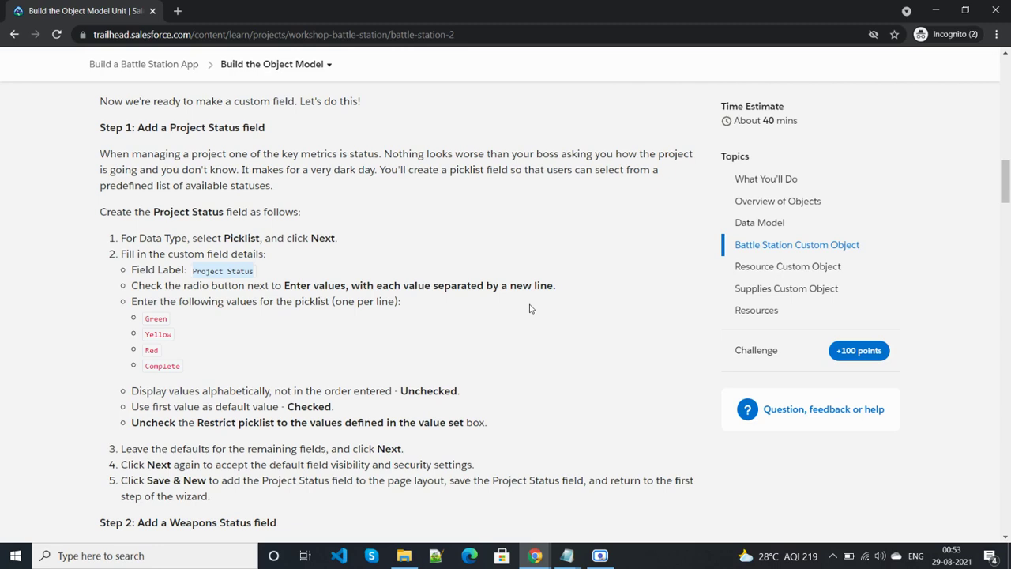
key(alt+Tab)
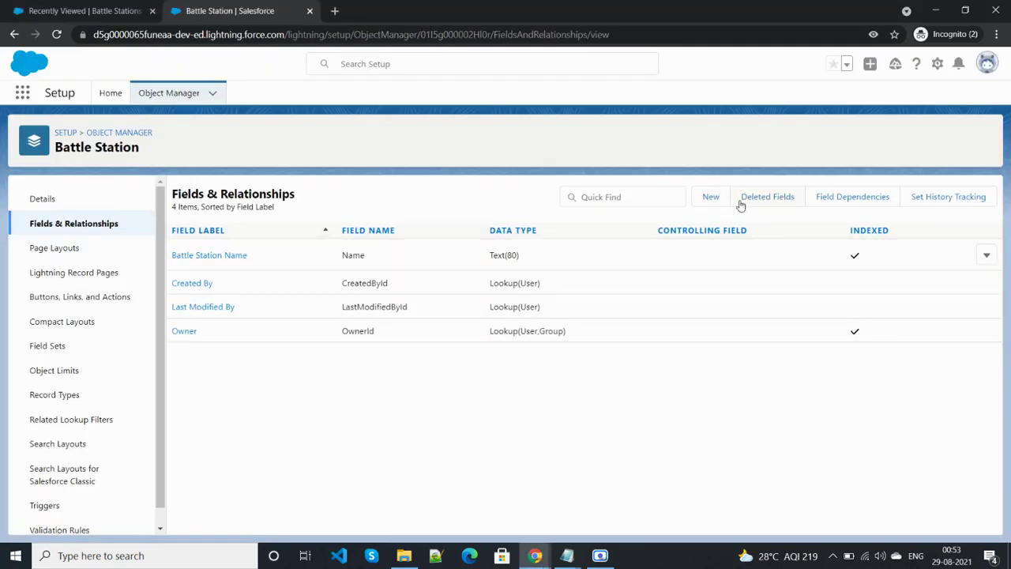
Start a new custom field on Battle Station with Picklist as its data type.
click(710, 197)
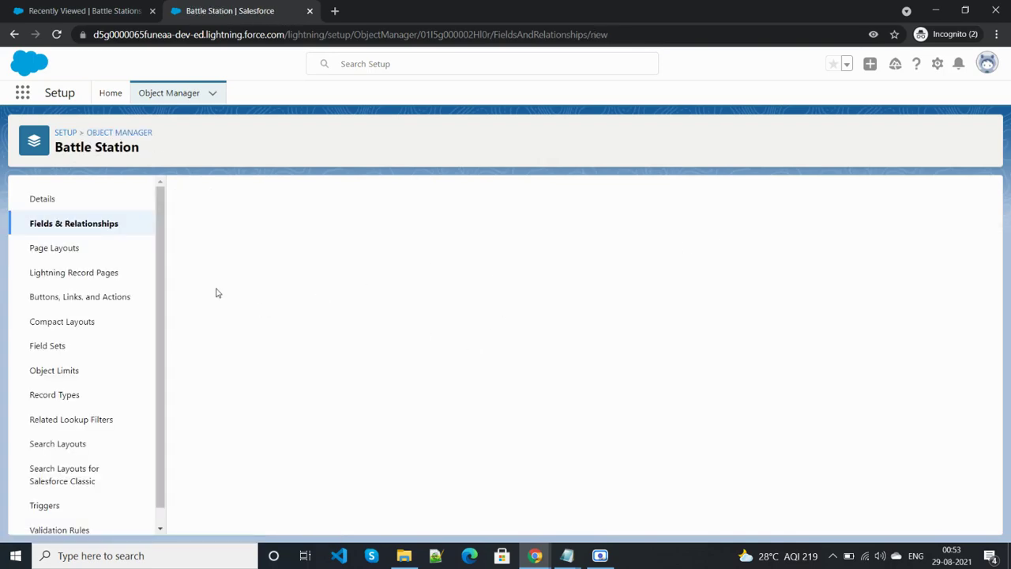
scroll(260, 367, down, 3)
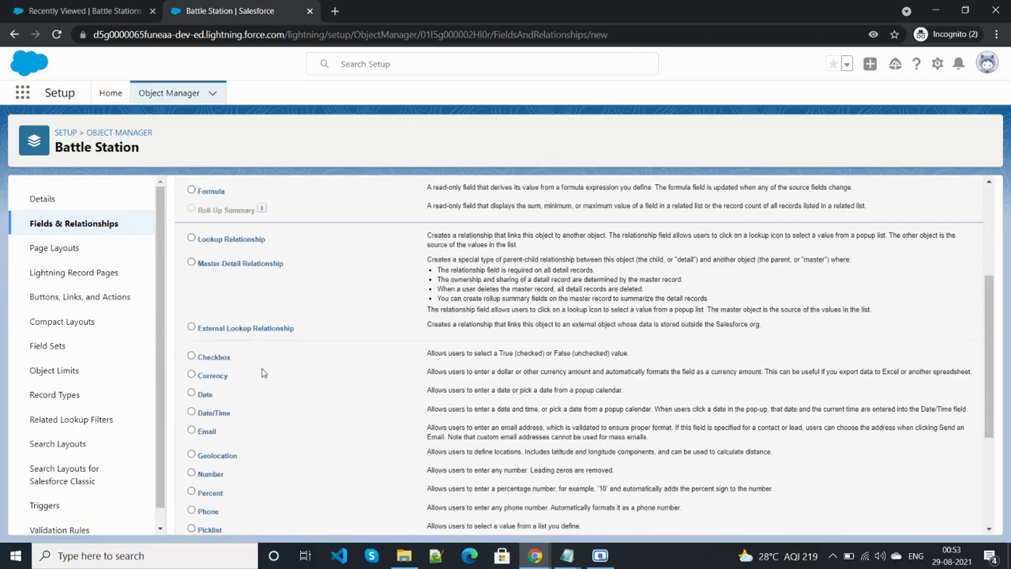
scroll(233, 433, down, 3)
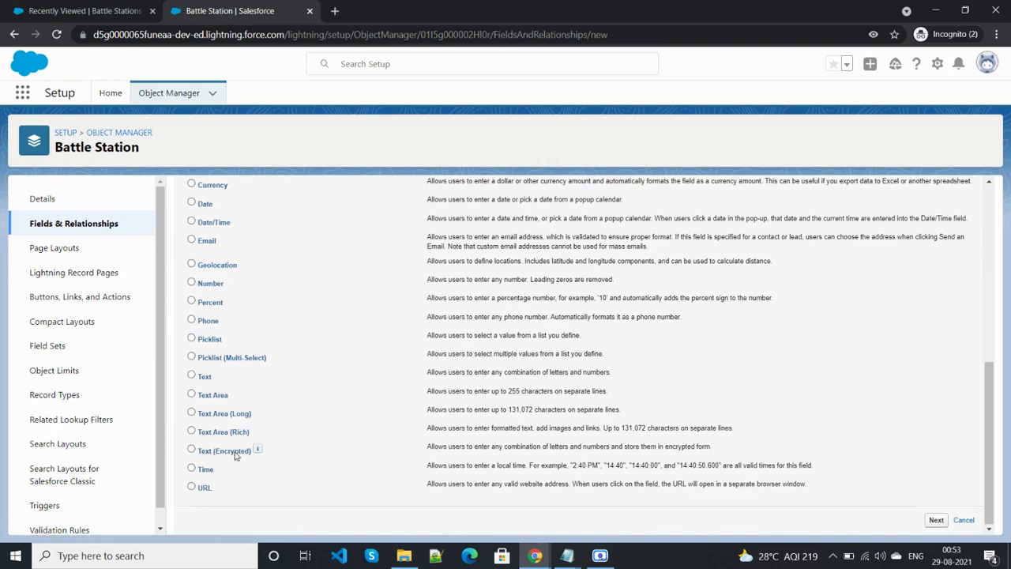
click(192, 340)
click(936, 520)
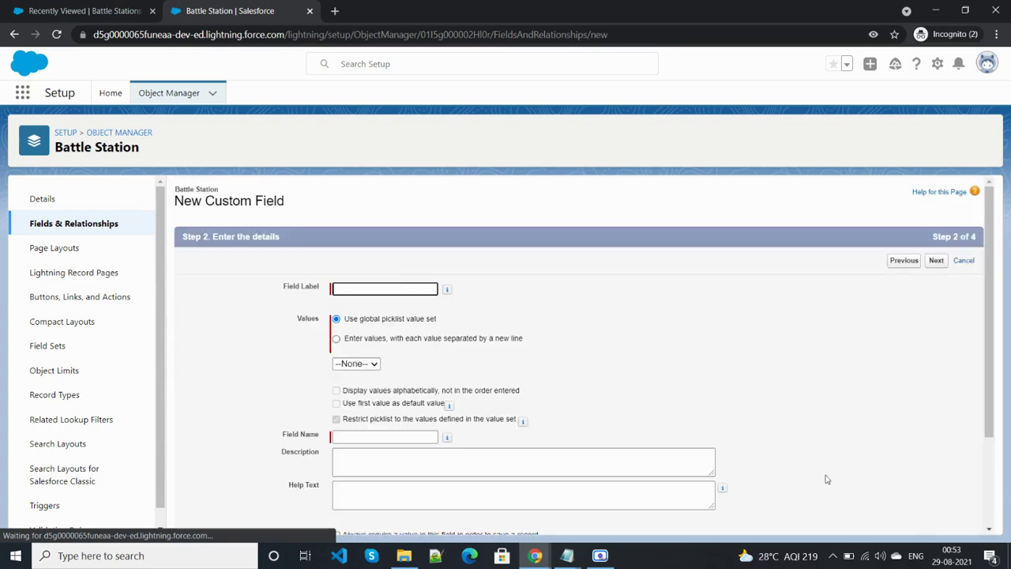
Label the field Project Status and choose to enter values, with each value separated by a new line.
click(385, 288)
text(Project Status)
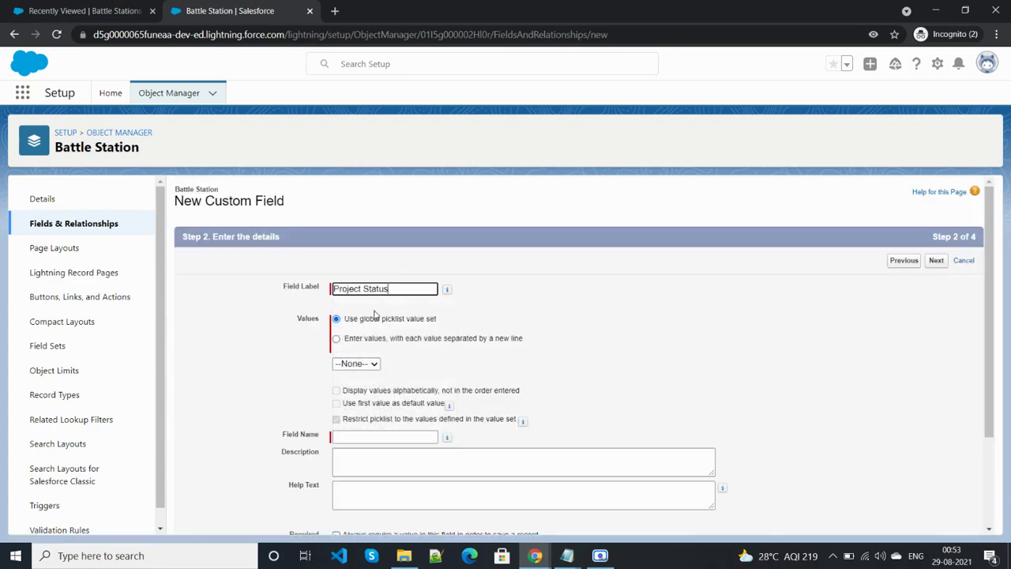
click(337, 338)
click(361, 397)
Copy the values Green and Yellow from the Trailhead instructions into the picklist values, one per line.
key(alt+Tab)
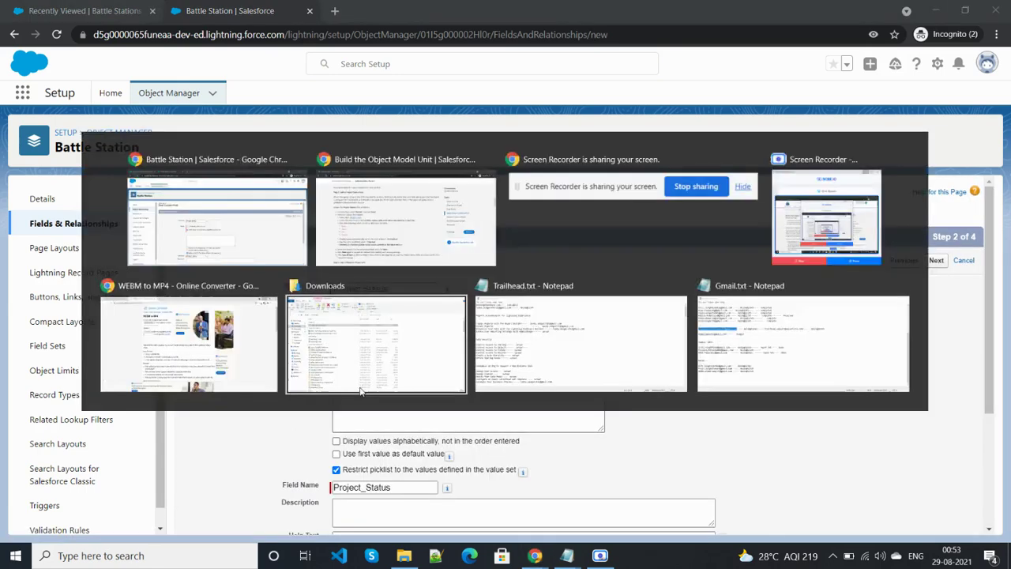
double_click(153, 319)
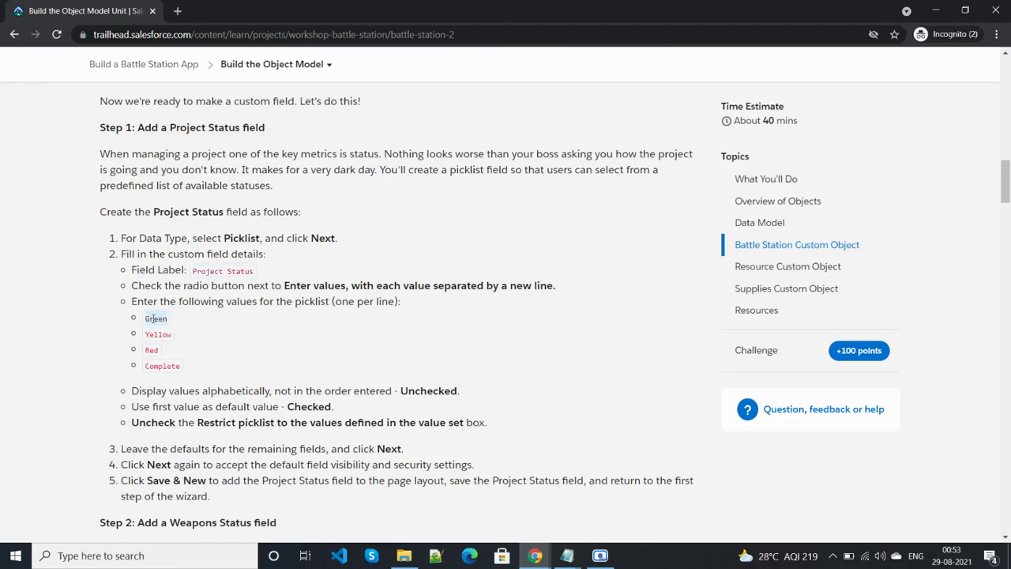
key(ctrl+c)
key(alt+Tab)
key(ctrl+v)
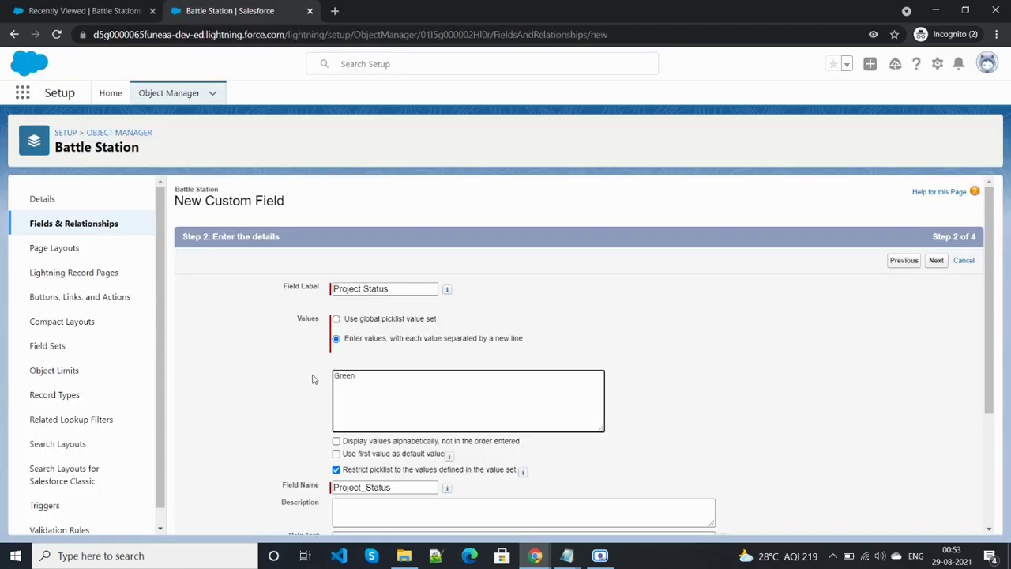
key(alt+Tab)
double_click(161, 334)
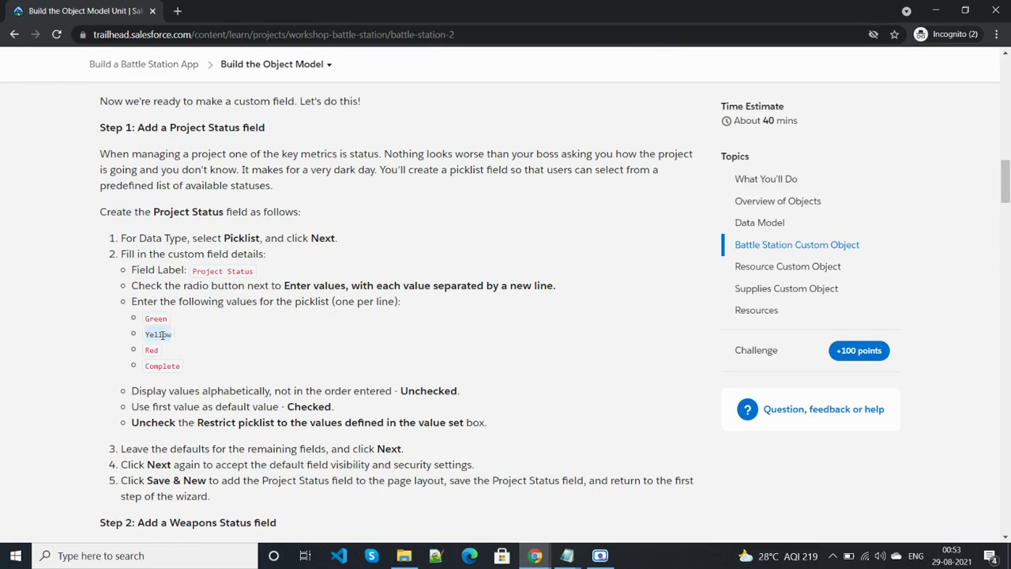
key(ctrl+c)
key(alt+Tab)
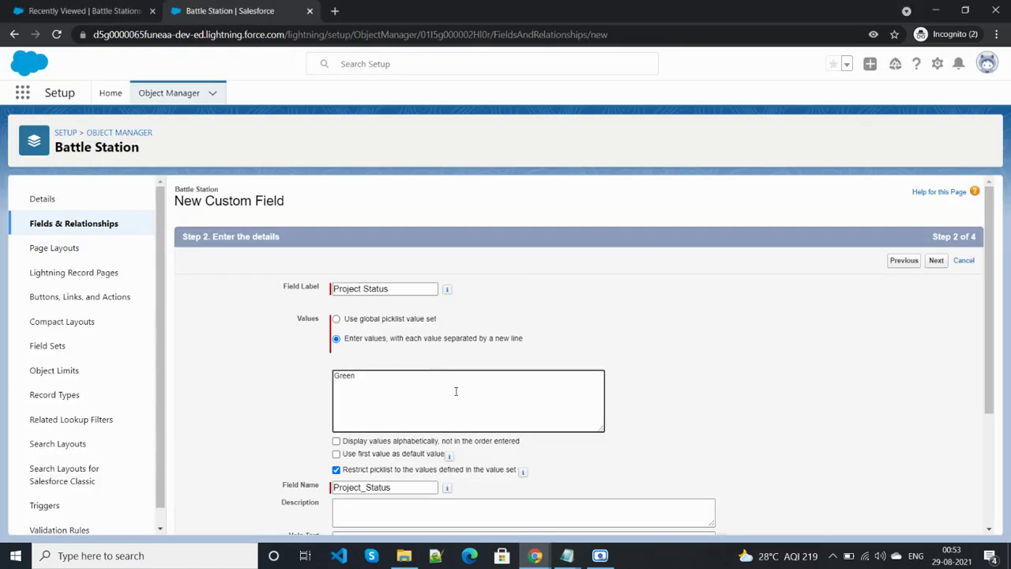
key(ctrl+v)
Copy the values Red and Complete from the Trailhead instructions into the picklist values, each on its own line.
key(alt+Tab)
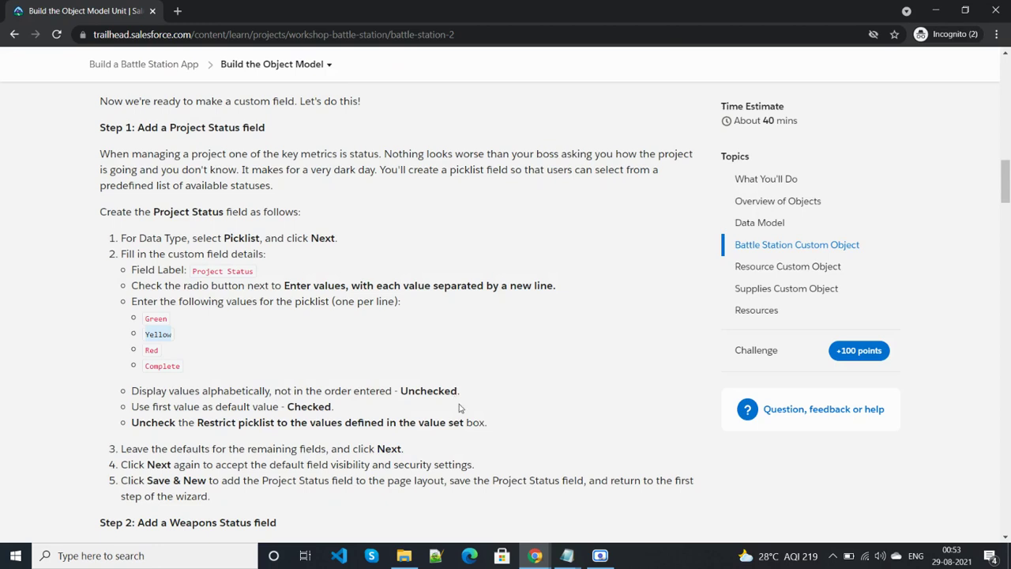
double_click(150, 350)
double_click(151, 350)
key(alt+Tab)
key(alt+f)
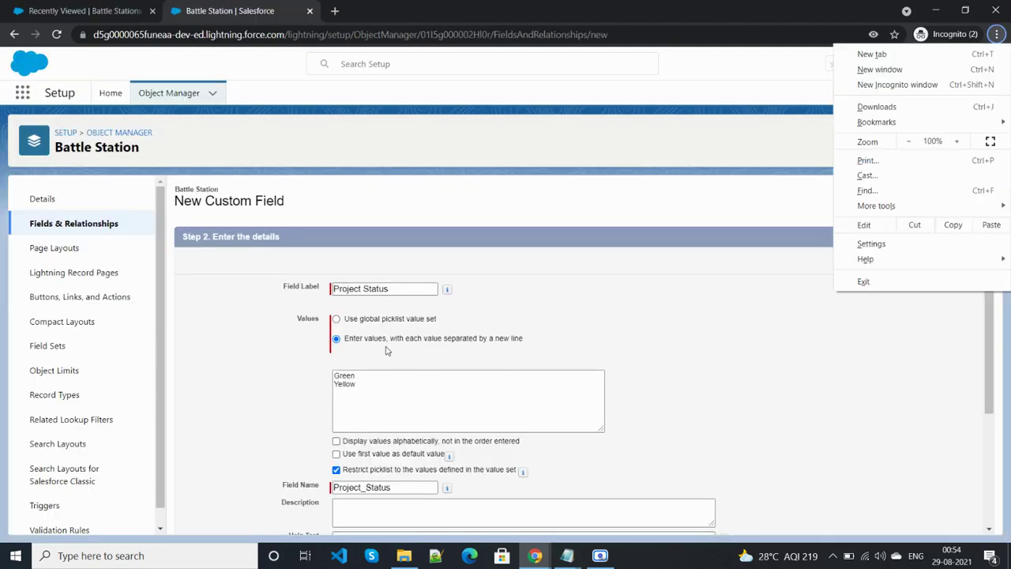
click(336, 392)
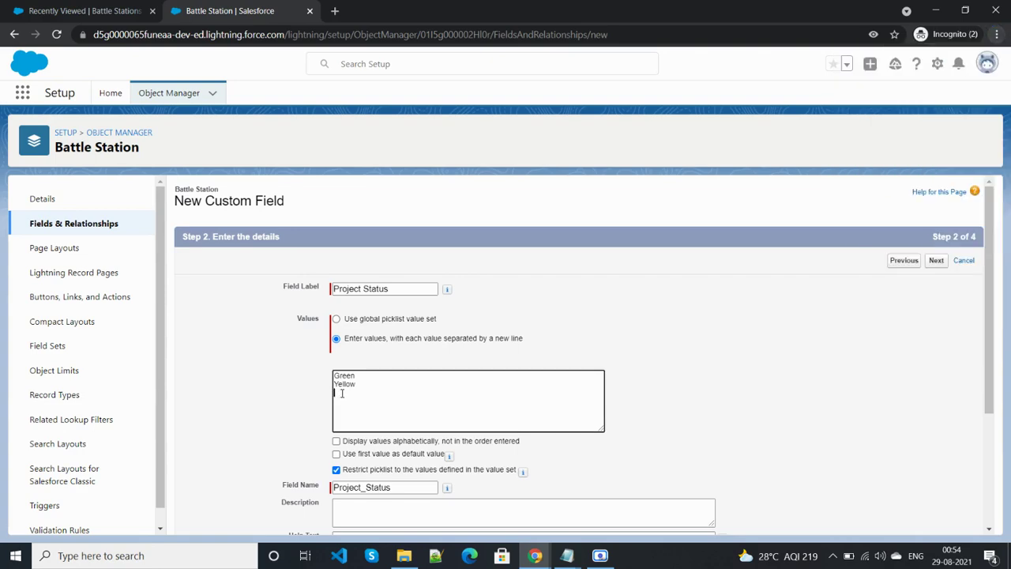
key(ctrl+v)
key(alt+Tab)
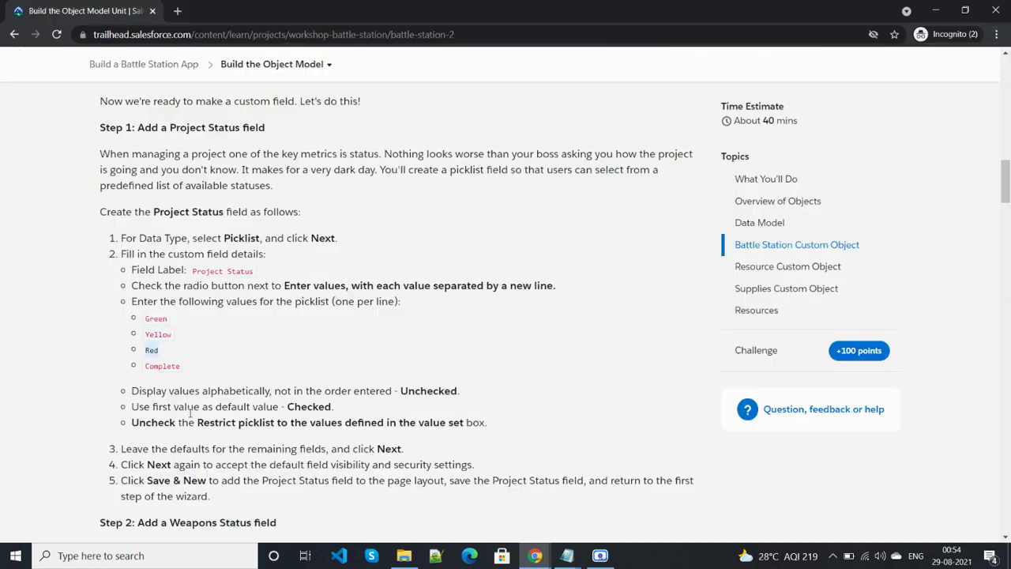
double_click(167, 366)
key(alt+Tab)
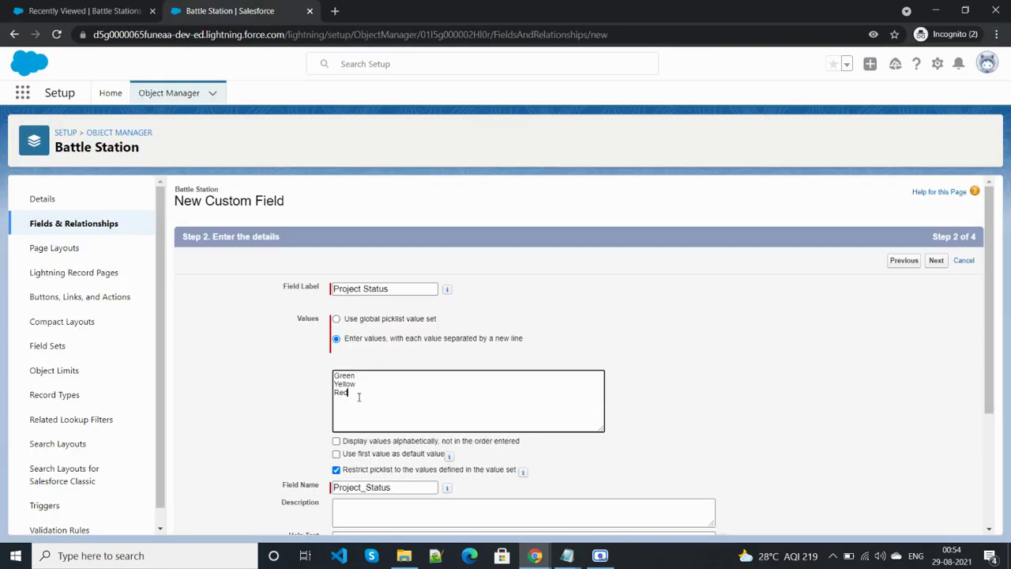
key(Return)
key(ctrl+v)
Check the Trailhead requirements and enable using the first value as the default value.
key(alt+Tab)
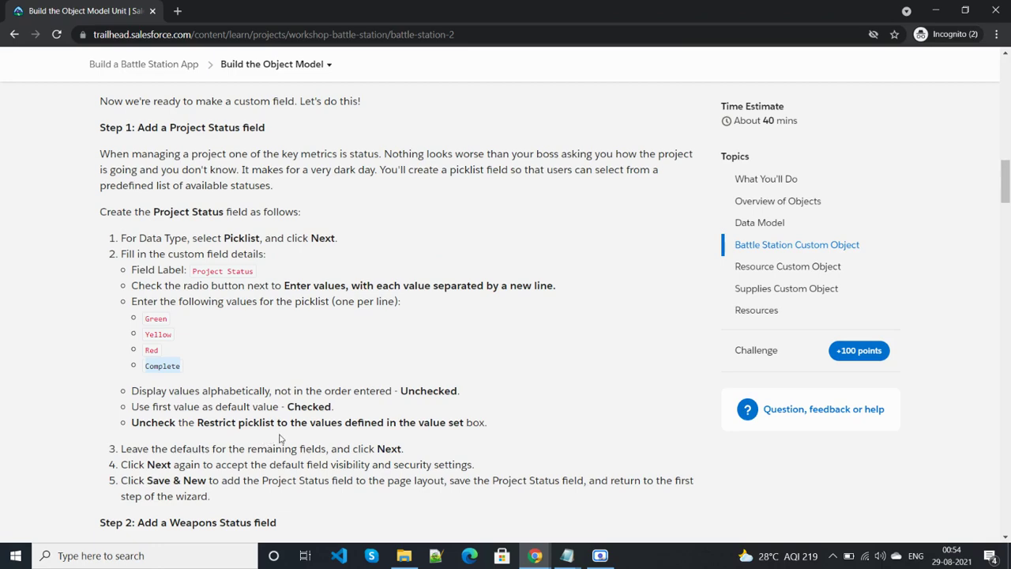
key(alt+Tab)
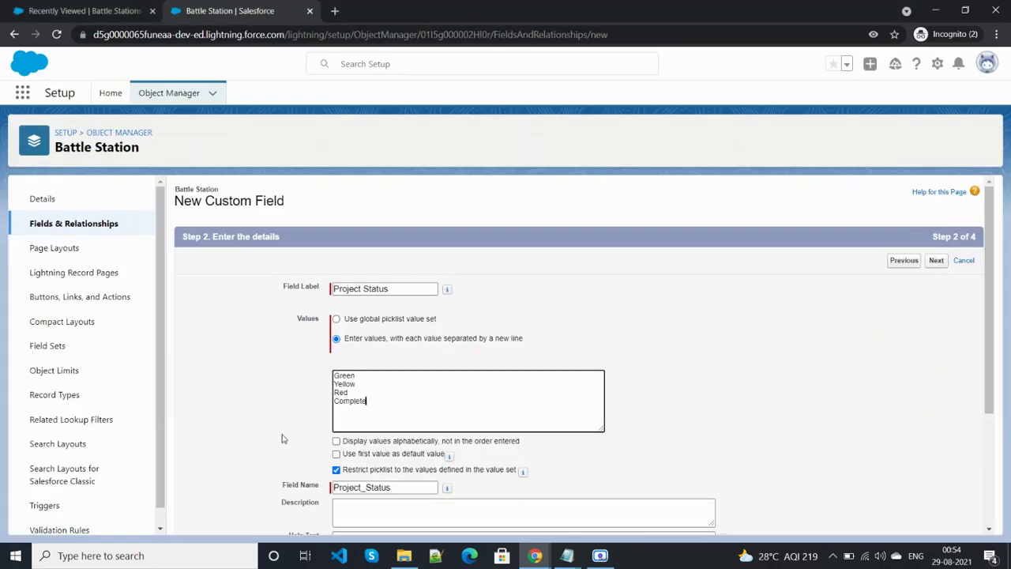
click(336, 454)
scroll(336, 456, down, 2)
Turn off restricting the picklist to the values defined in the value set and continue to the wizard's next step.
key(alt+Tab)
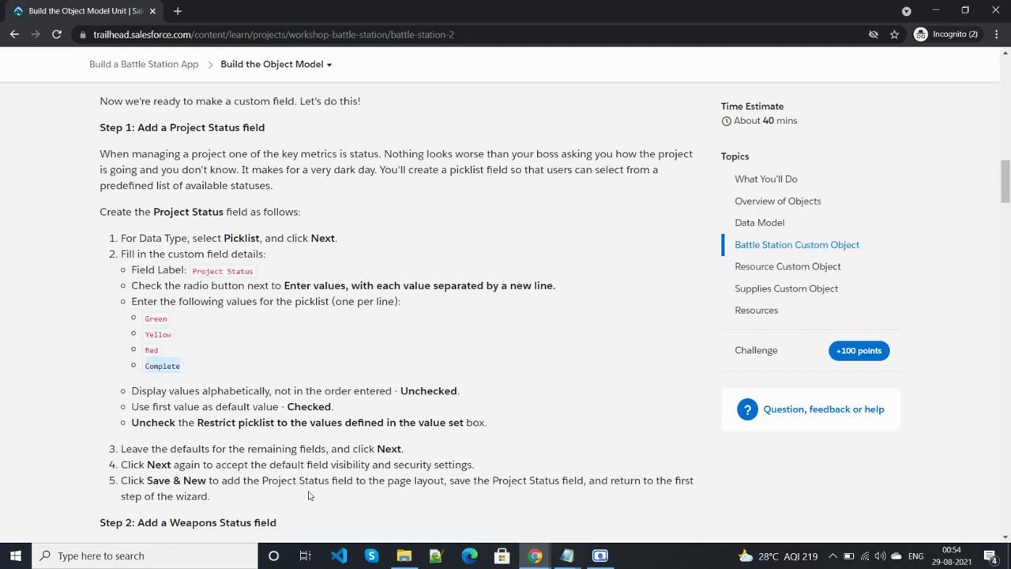
key(alt+Tab)
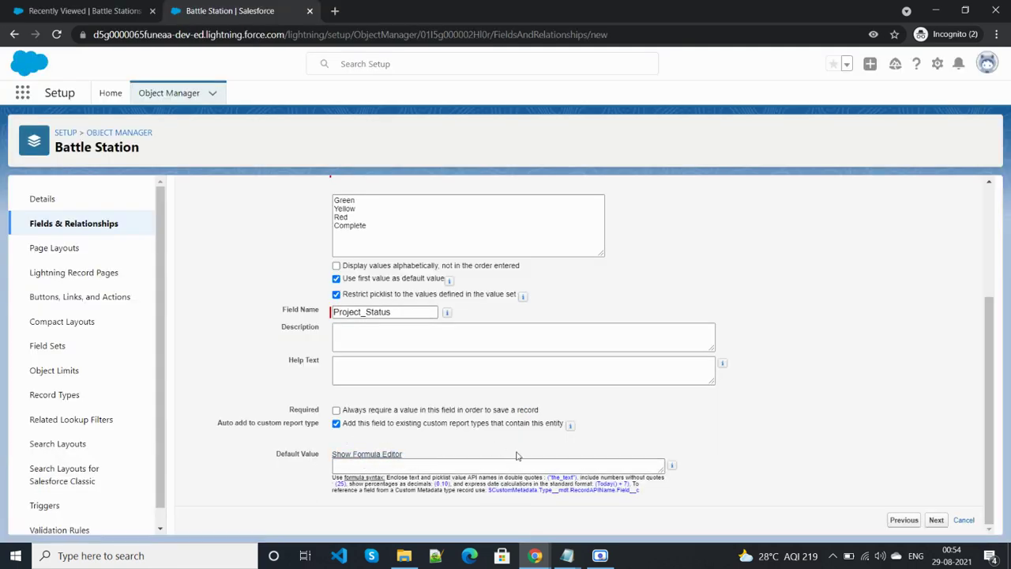
key(alt)
key(alt+Tab)
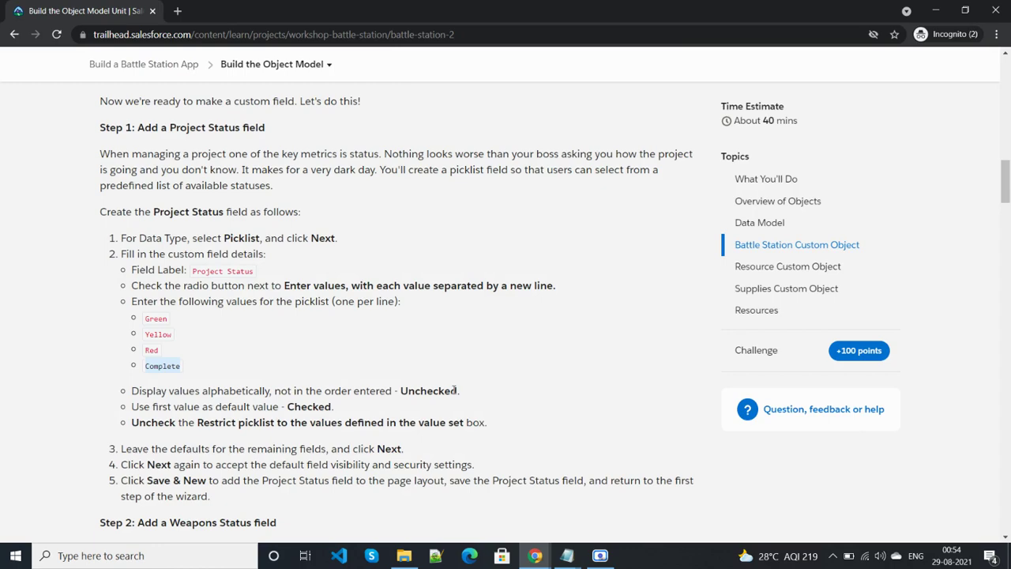
key(alt+Tab)
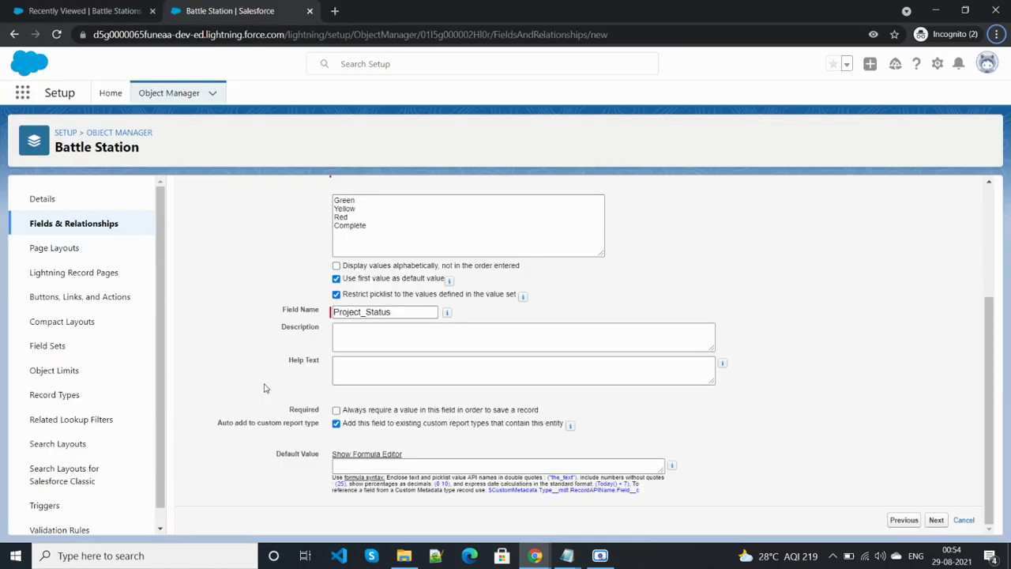
click(335, 294)
key(alt+Tab)
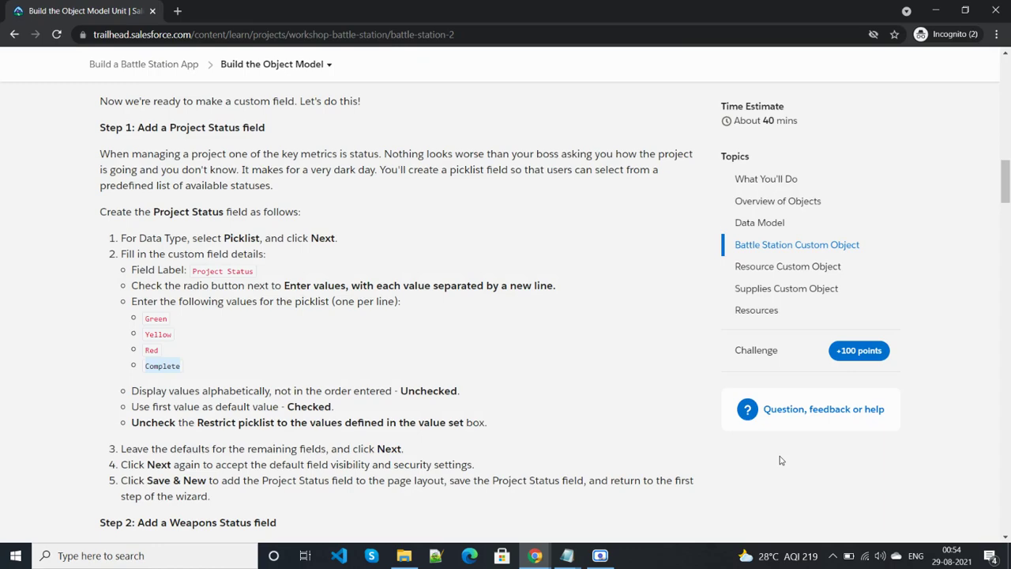
key(alt+Tab)
click(936, 520)
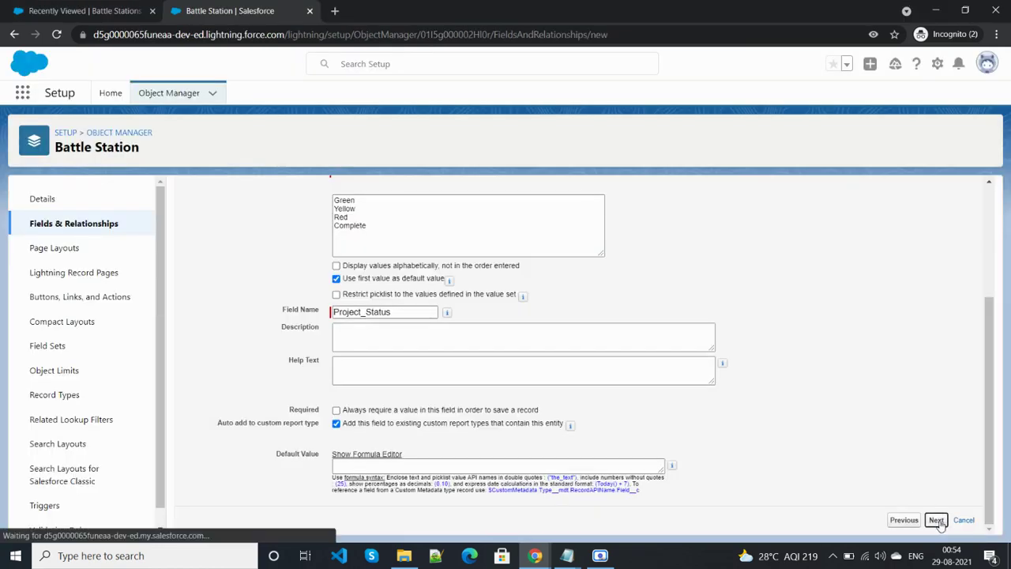
Make the Project Status field visible to all profiles, keep it on the Battle Station Layout, and save it to start another field.
key(alt+Tab)
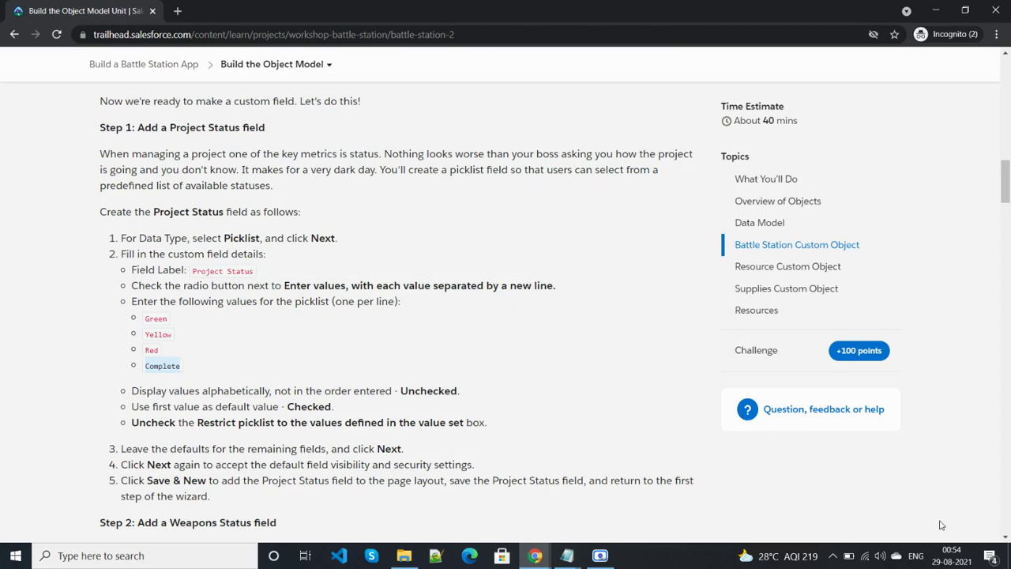
key(alt+Tab)
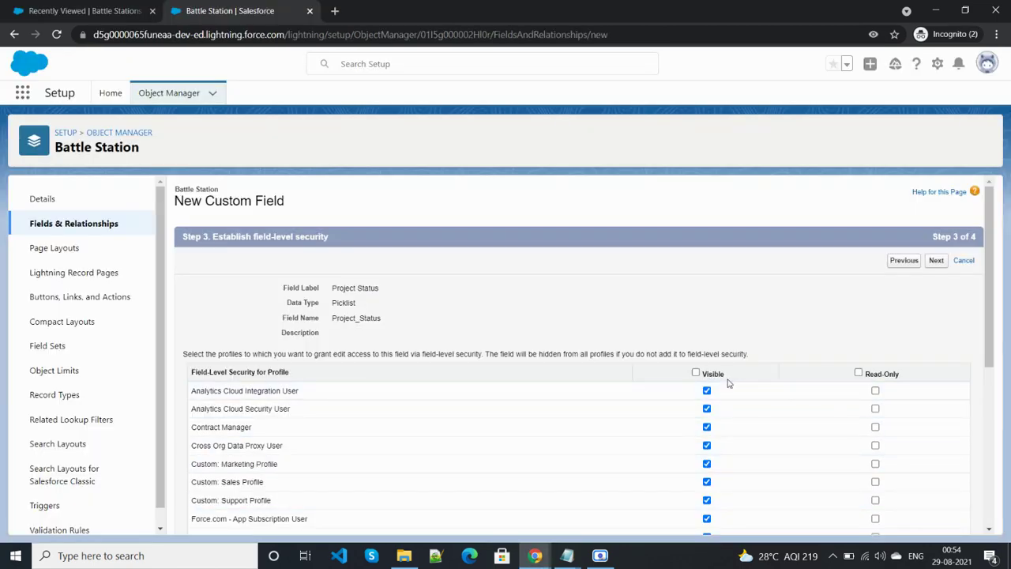
click(936, 260)
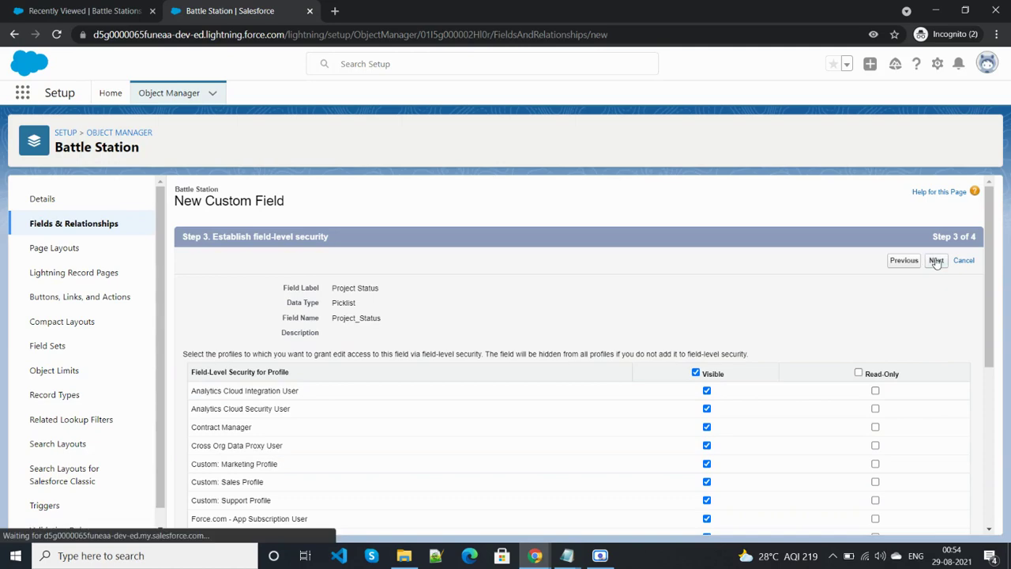
click(941, 261)
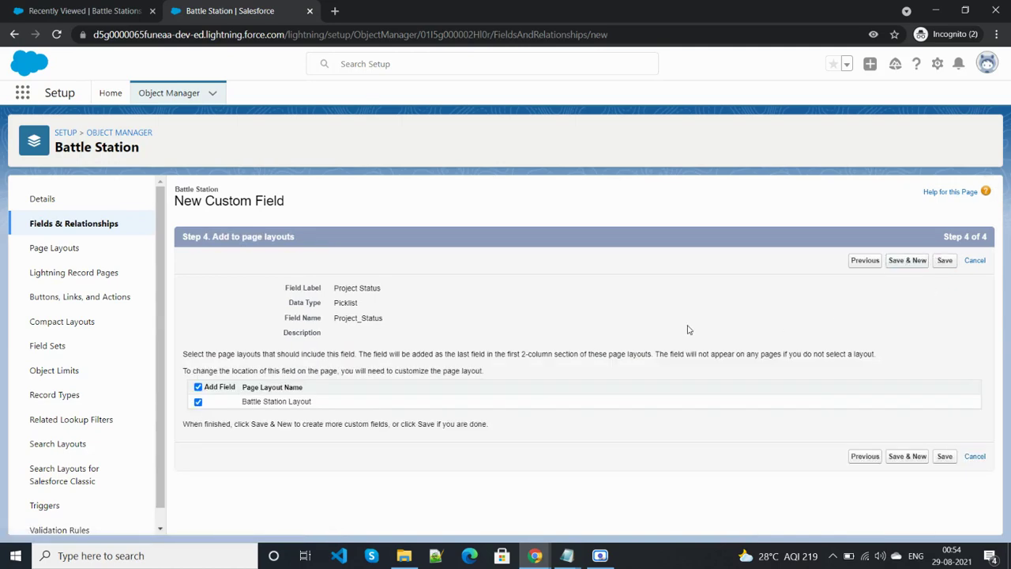
Copy the Weapons Status field label from Step 2 of the Trailhead instructions.
key(alt+Tab)
scroll(209, 337, down, 3)
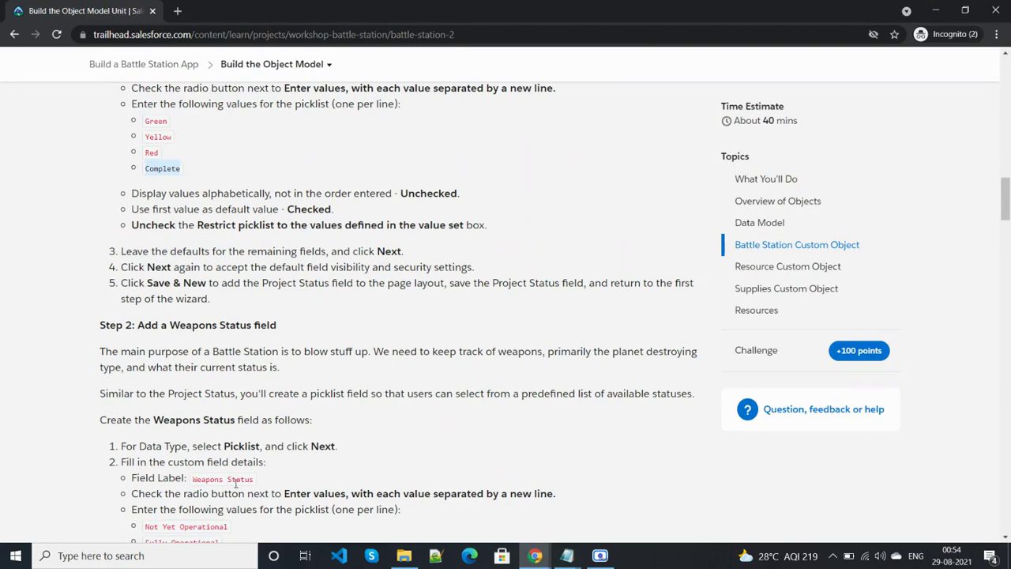
drag(252, 480, 194, 479)
key(ctrl+c)
click(251, 479)
scroll(276, 456, down, 3)
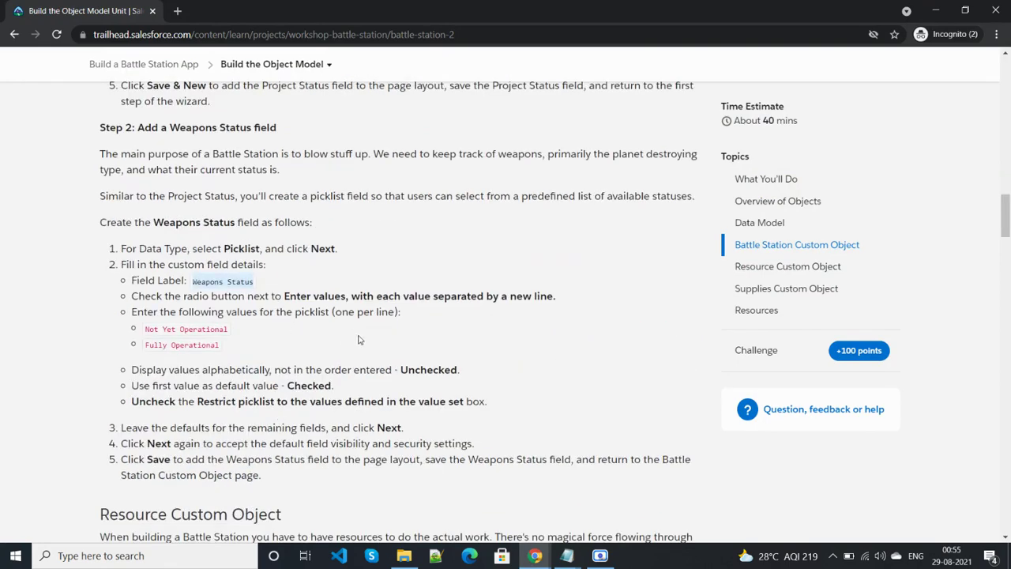
Select Picklist as the data type of the new Battle Station field and continue to the field details.
key(alt+Tab)
scroll(269, 355, down, 5)
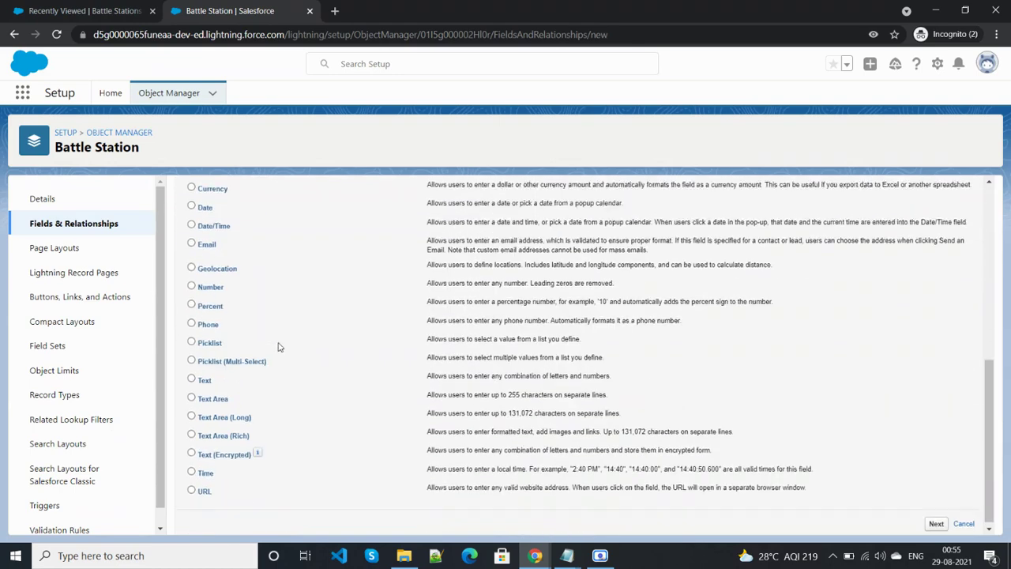
click(192, 339)
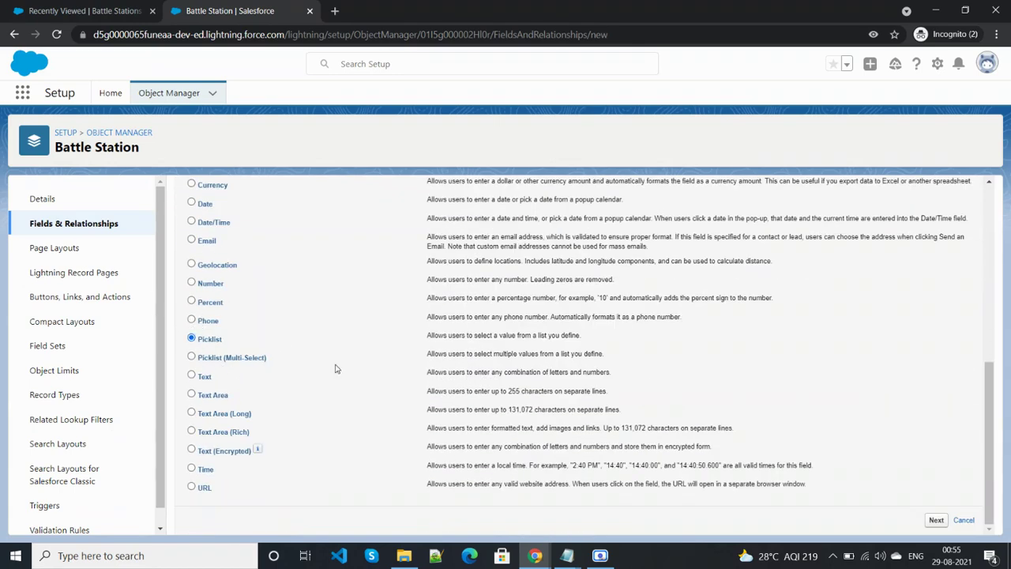
click(936, 520)
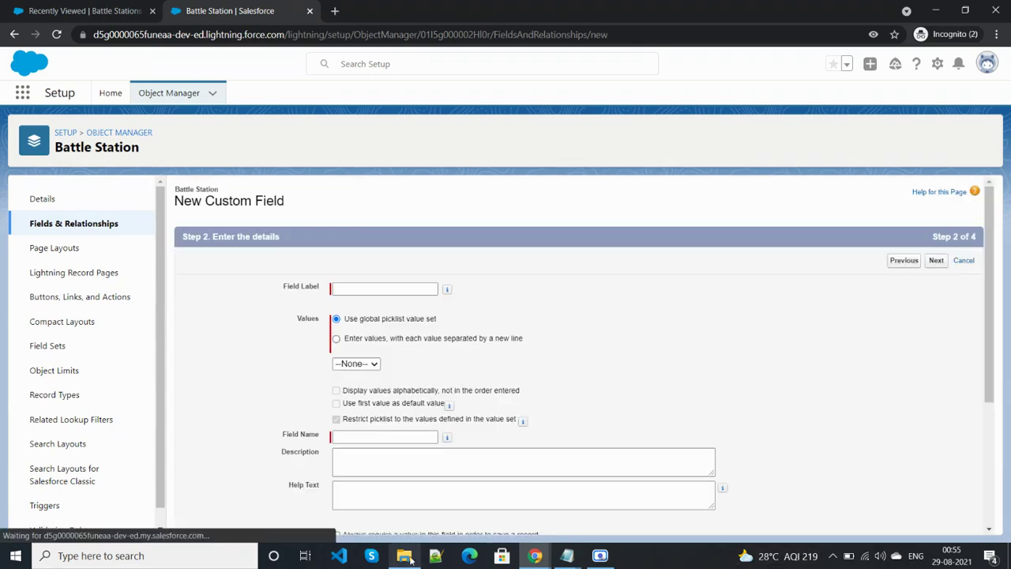
Set the field label to Weapons Status and choose to enter values, with each value separated by a new line.
click(401, 289)
key(ctrl+v)
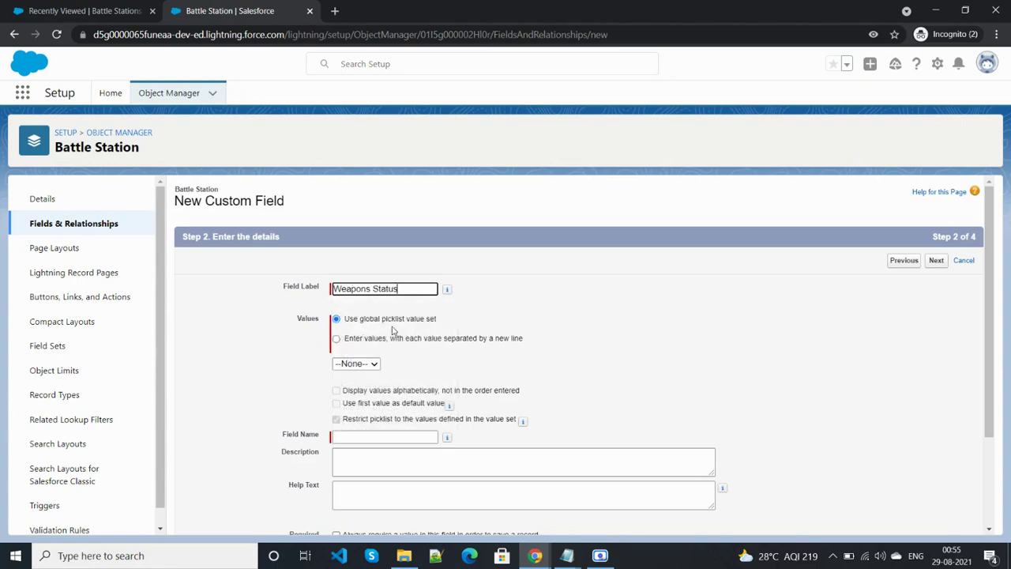
click(363, 339)
click(375, 390)
Copy the values Not Yet Operational and Fully Operational from the Trailhead instructions into the picklist values, one per line.
key(alt+Tab)
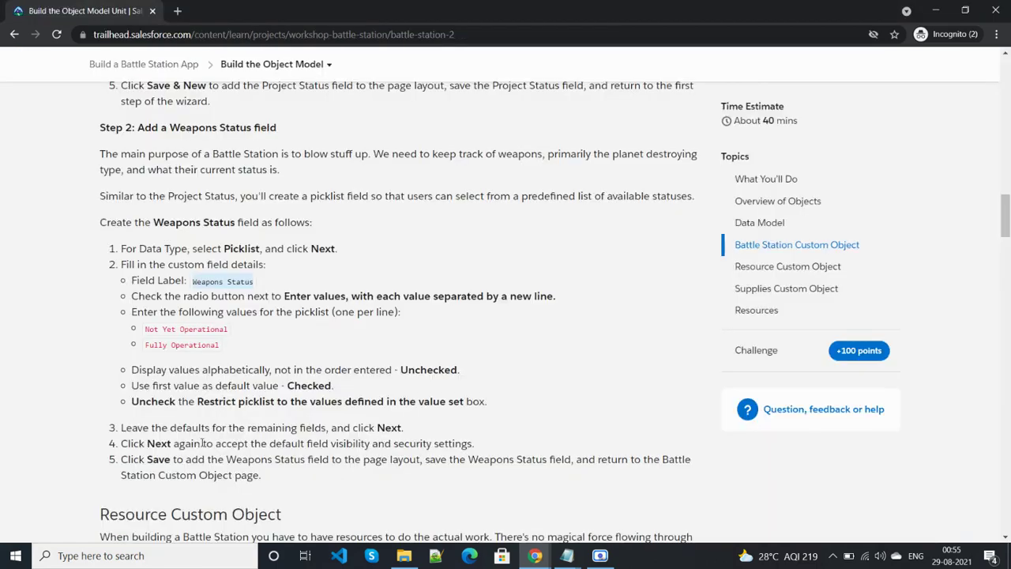
drag(227, 328, 149, 329)
key(ctrl+c)
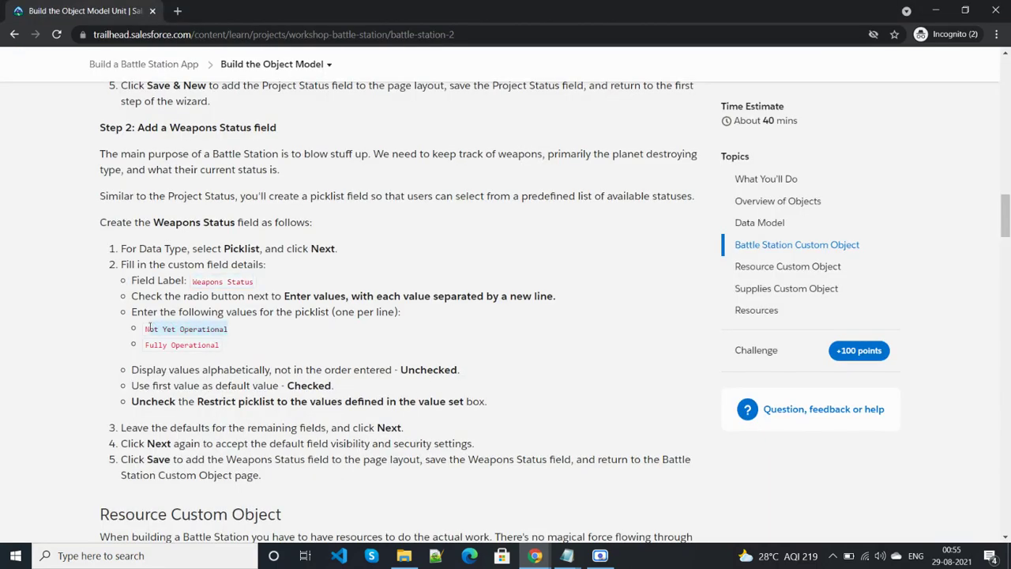
key(alt+Tab)
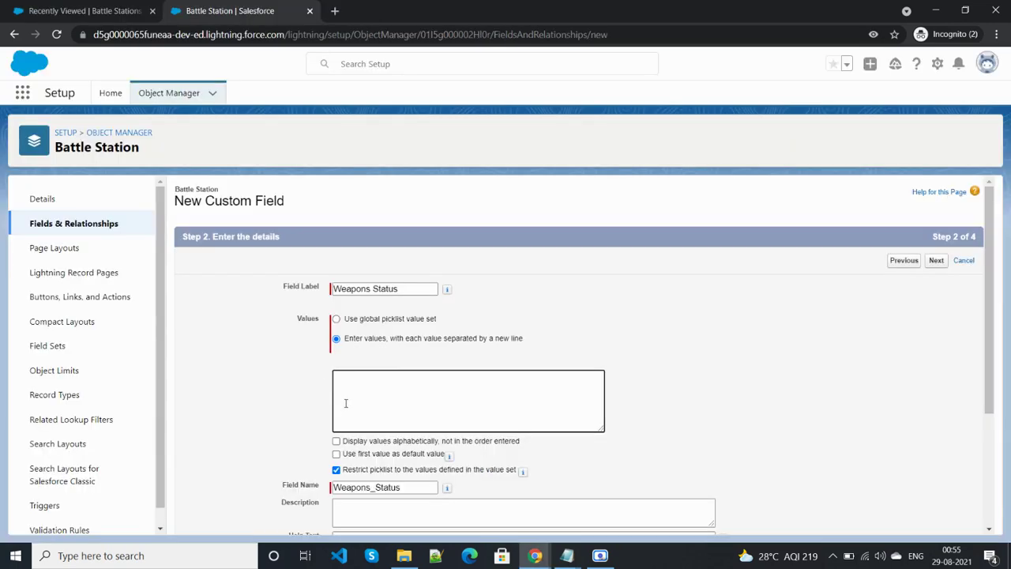
key(ctrl+v)
key(alt+Tab)
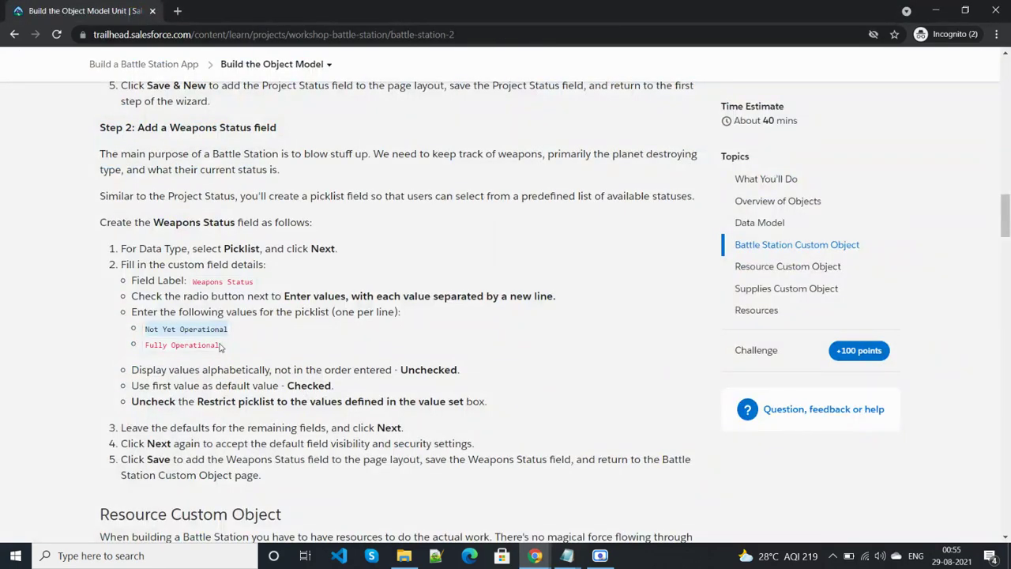
drag(227, 345, 155, 344)
key(ctrl+c)
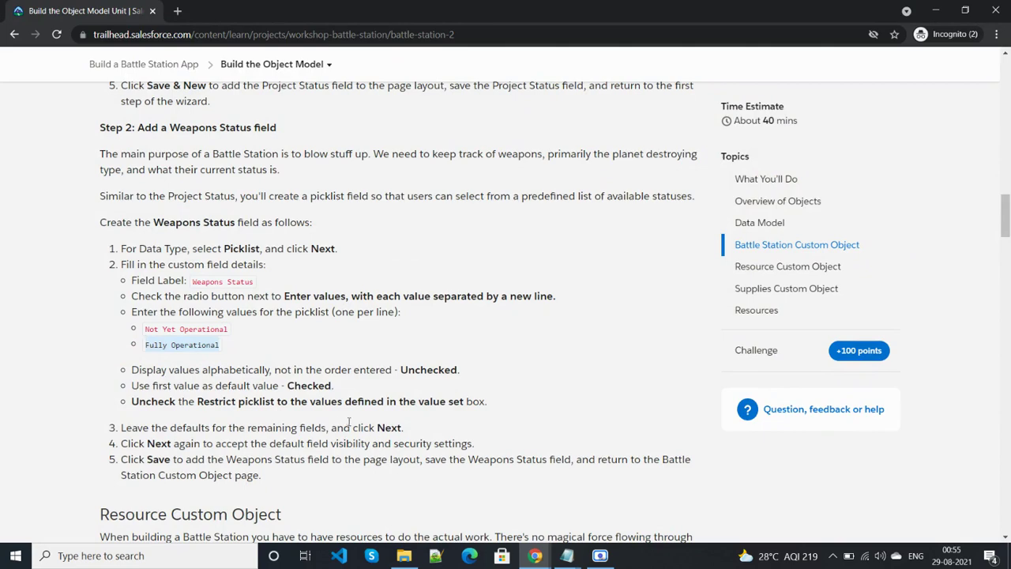
key(alt+Tab)
key(ctrl+v)
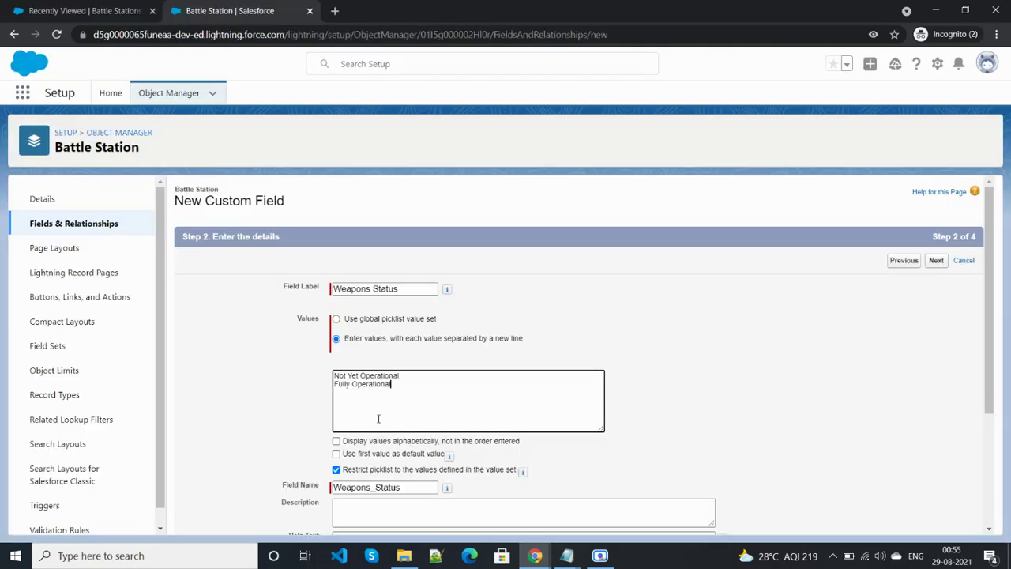
Turn off the value set restriction, use the first value as the default for Weapons Status, and continue to the wizard's next step.
key(alt+Tab)
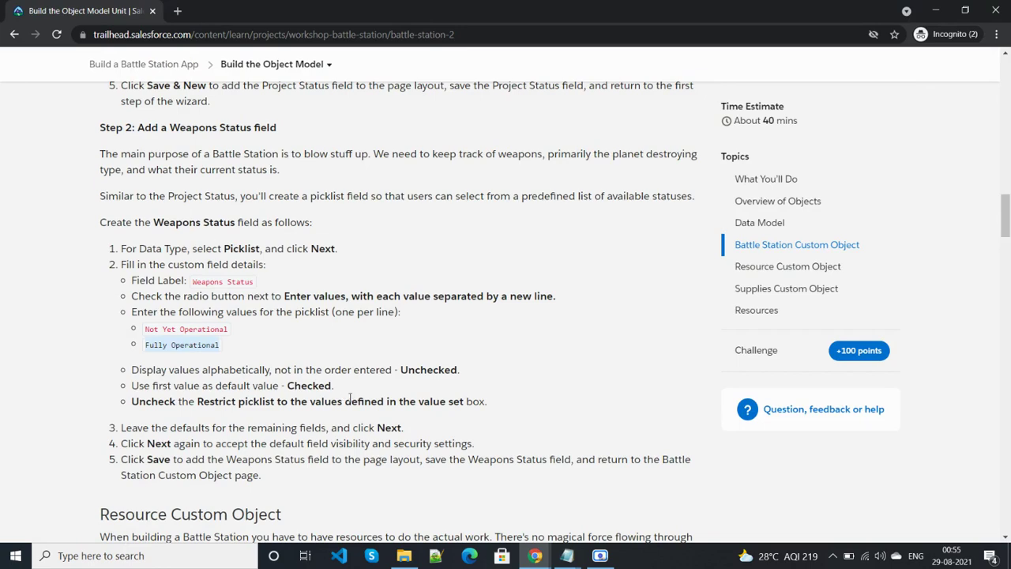
key(alt+Tab)
click(337, 470)
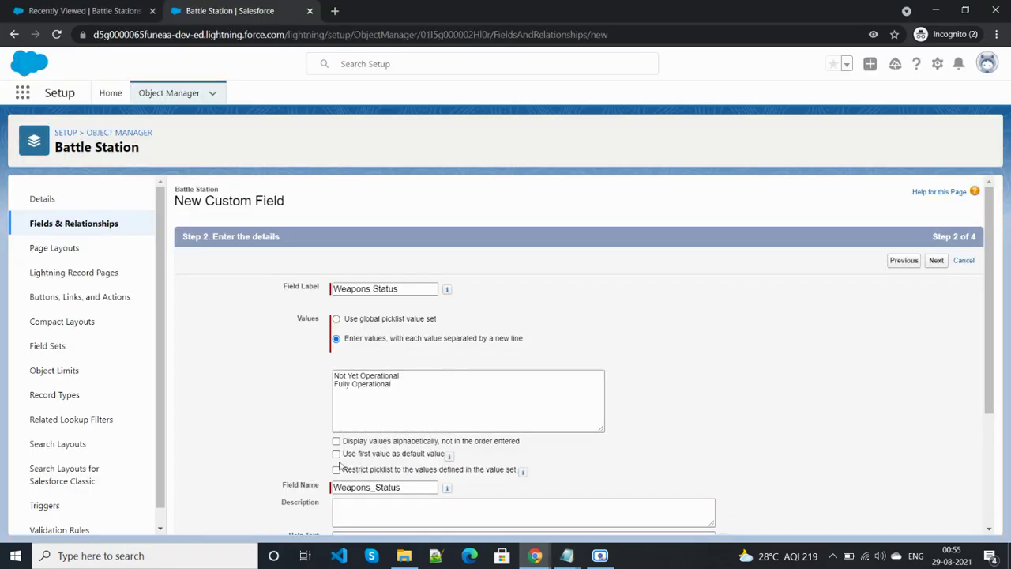
click(337, 454)
scroll(447, 461, down, 3)
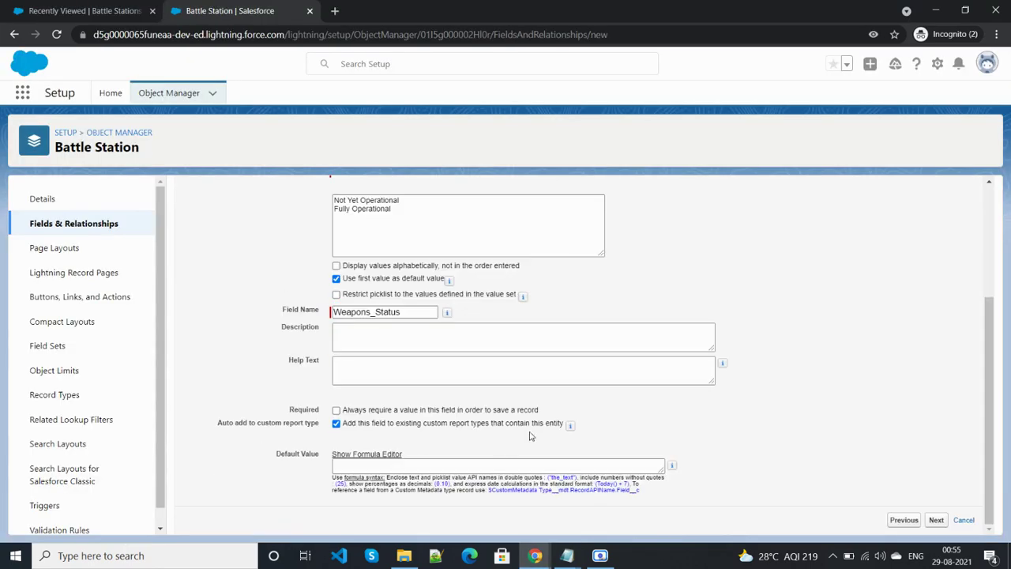
click(940, 521)
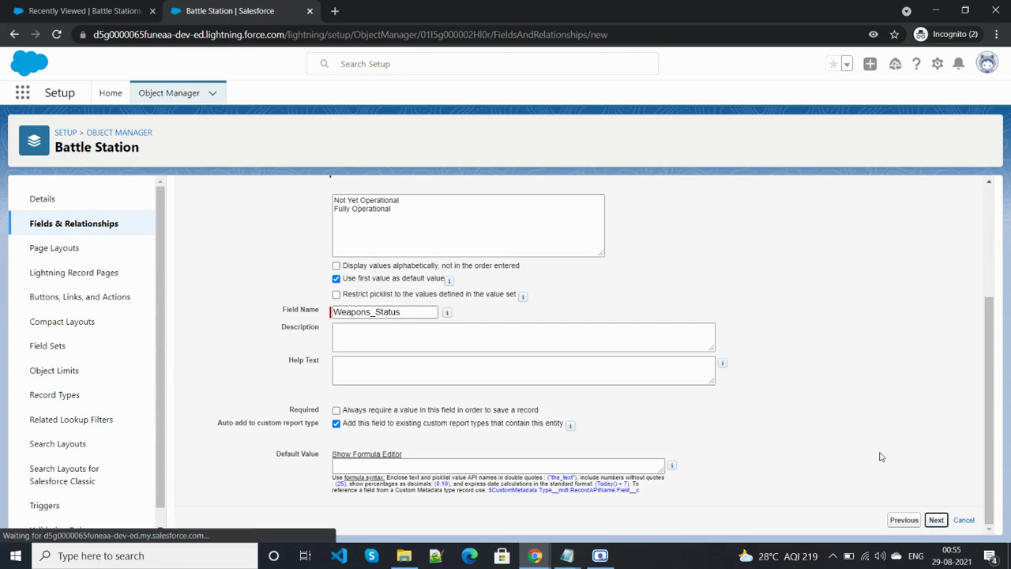
Make the Weapons Status field visible to all profiles, keep it on the Battle Station Layout, and save it.
key(alt+Tab)
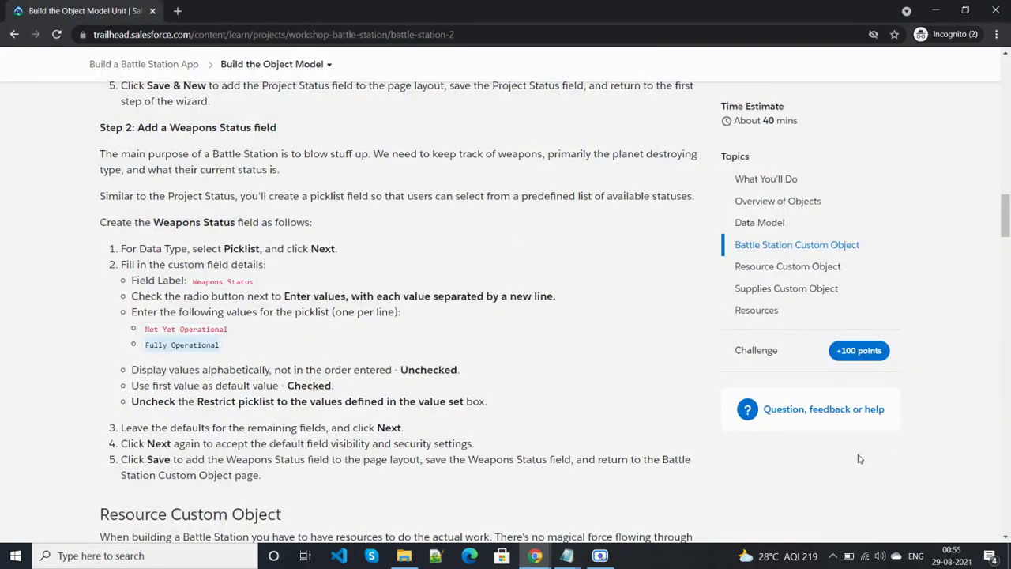
scroll(861, 458, down, 3)
scroll(602, 405, down, 3)
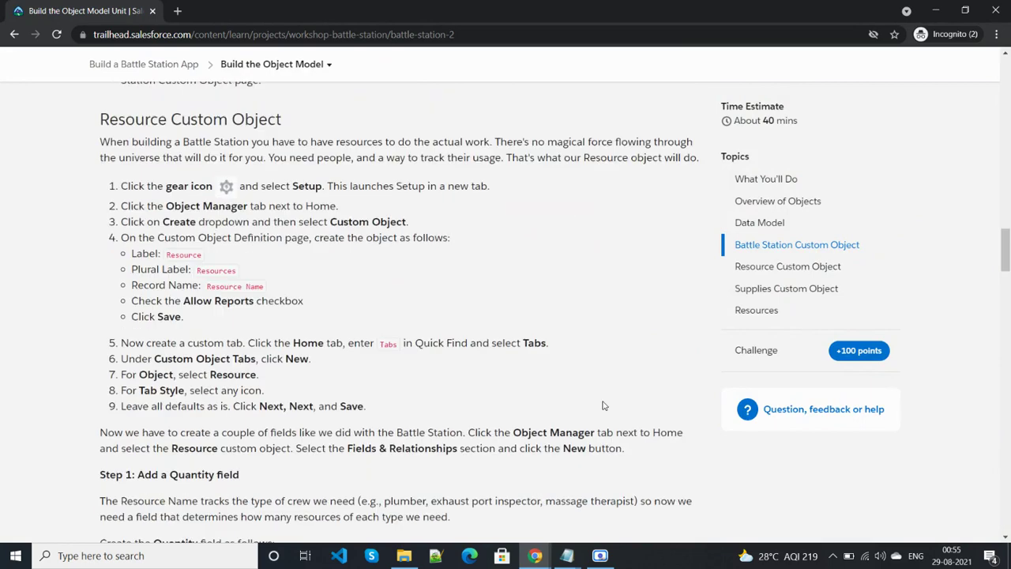
key(alt+Tab)
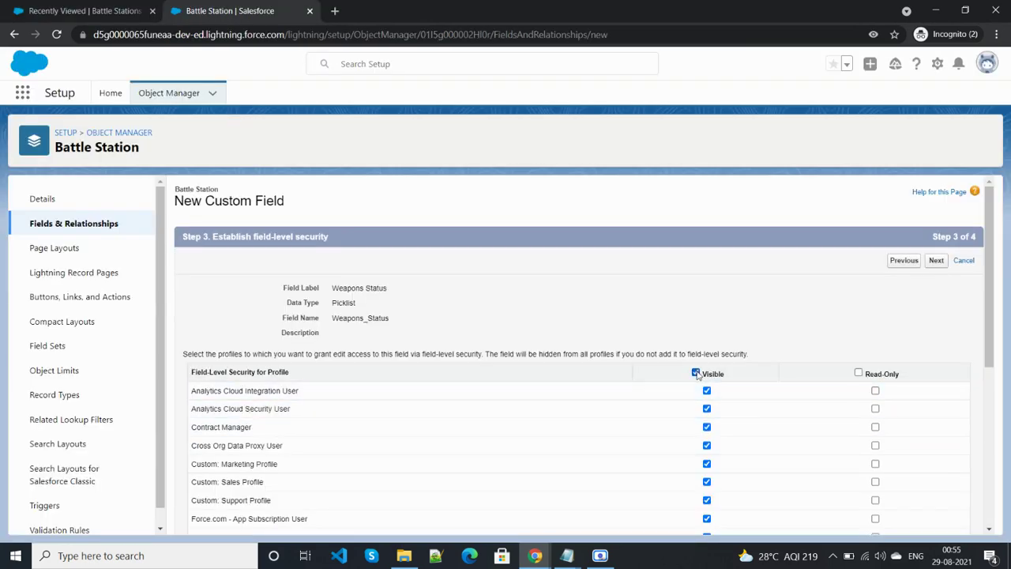
click(936, 261)
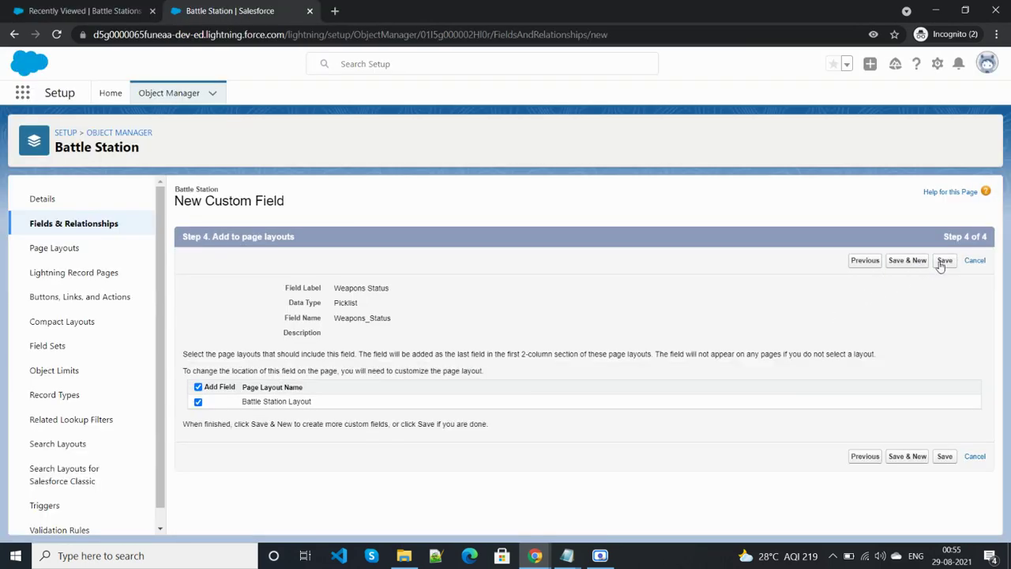
click(944, 263)
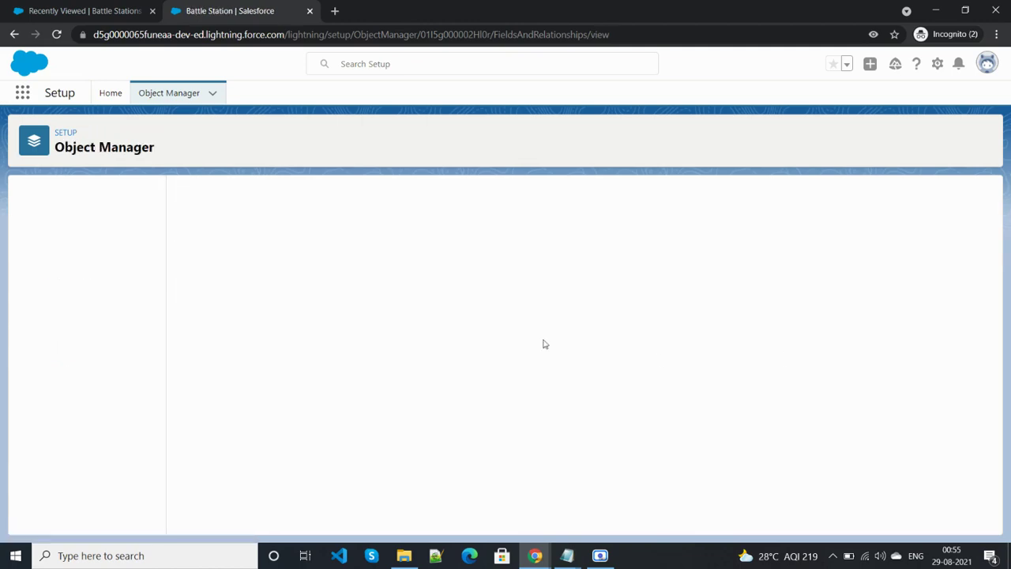
Start a new custom object in Object Manager and set its label to Resource, copied from the Trailhead instructions.
key(alt+Tab)
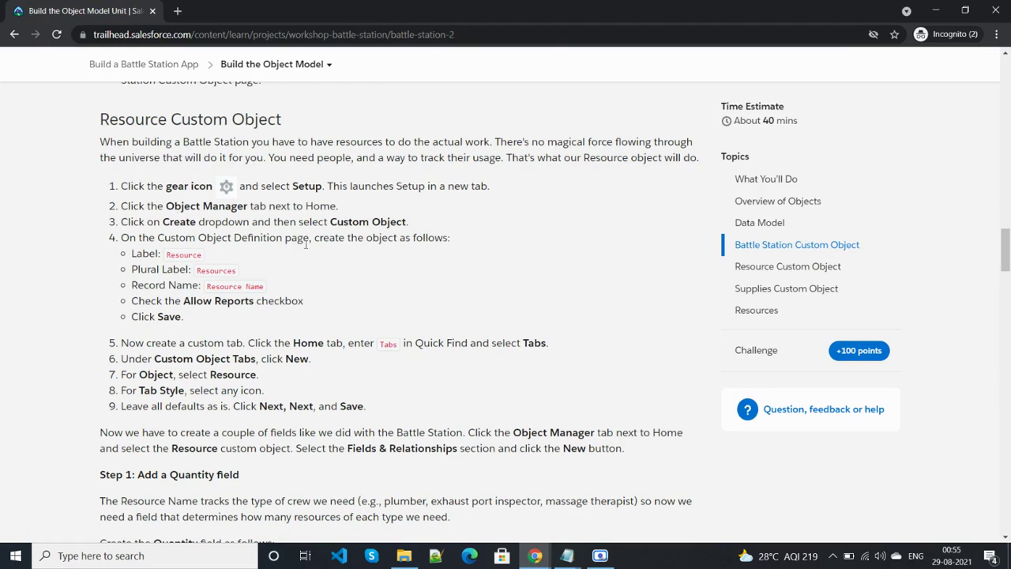
double_click(186, 254)
key(ctrl+c)
key(alt+Tab)
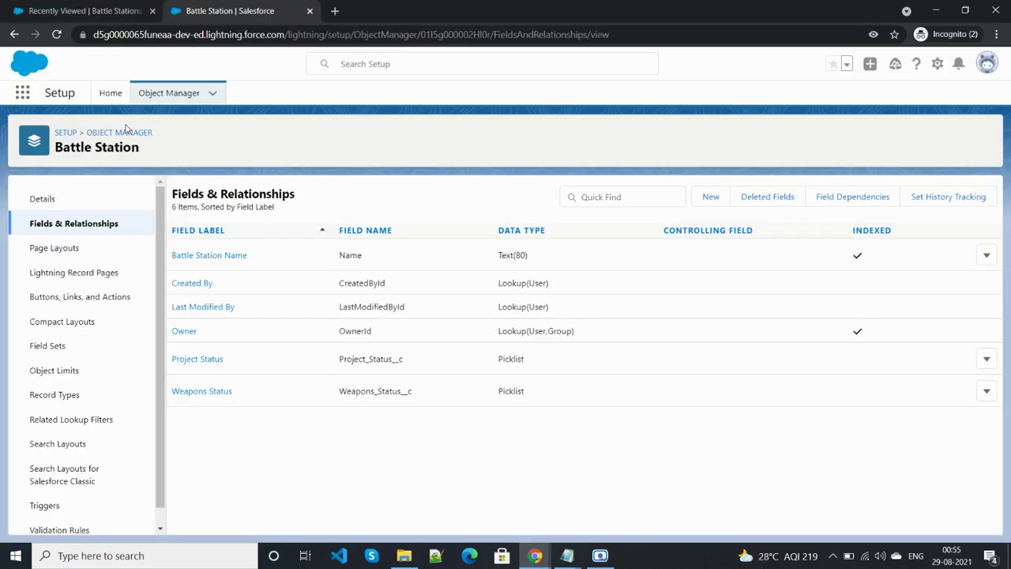
click(66, 133)
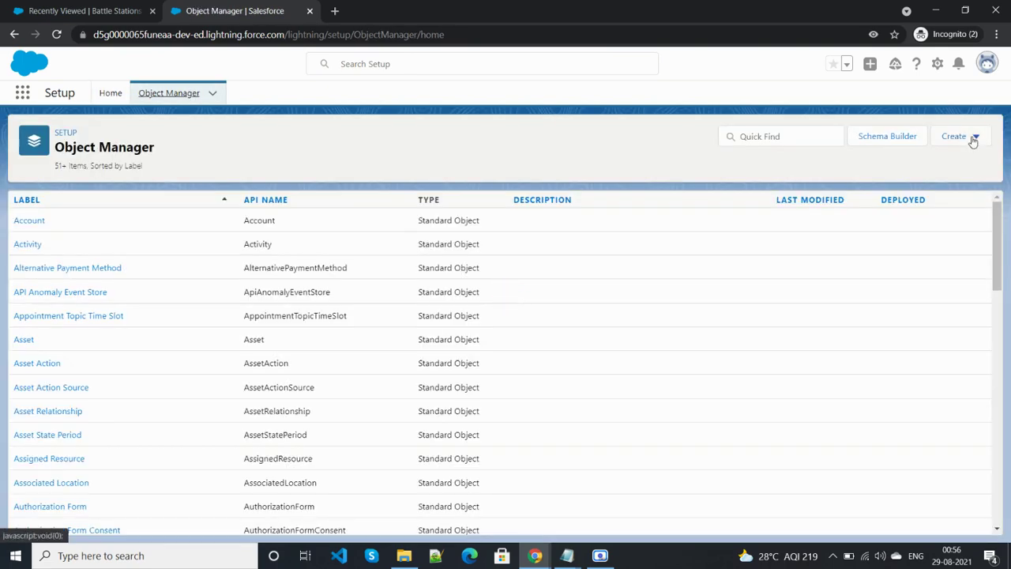
click(975, 136)
click(927, 176)
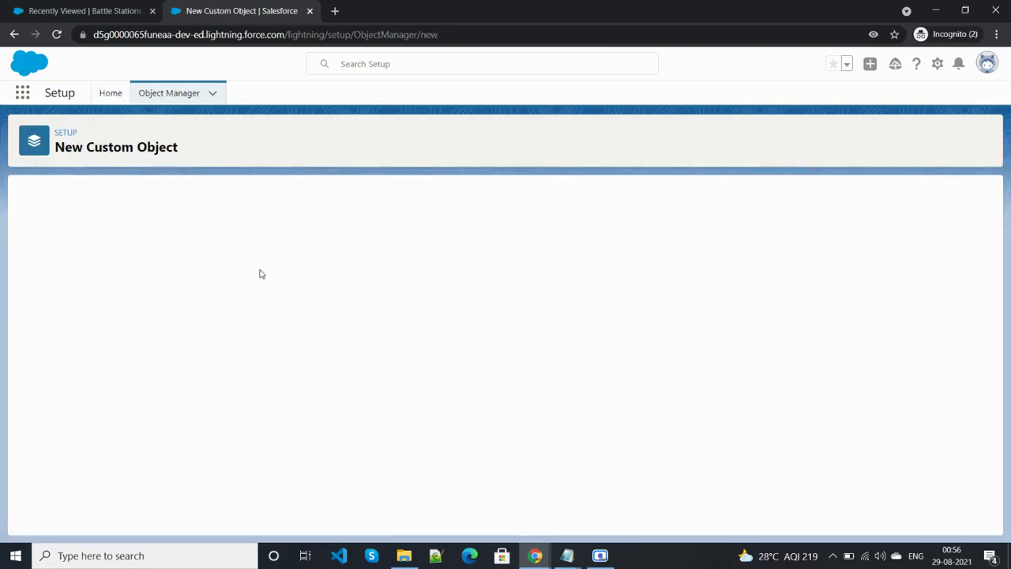
key(ctrl+v)
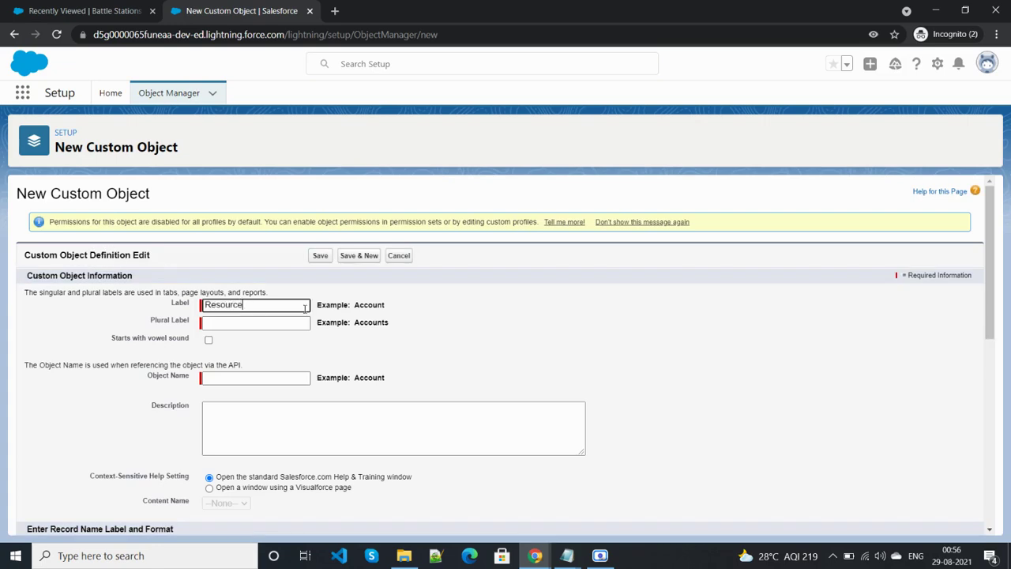
Set the new custom object's plural label to Resources, following the Trailhead instructions.
key(alt+Tab)
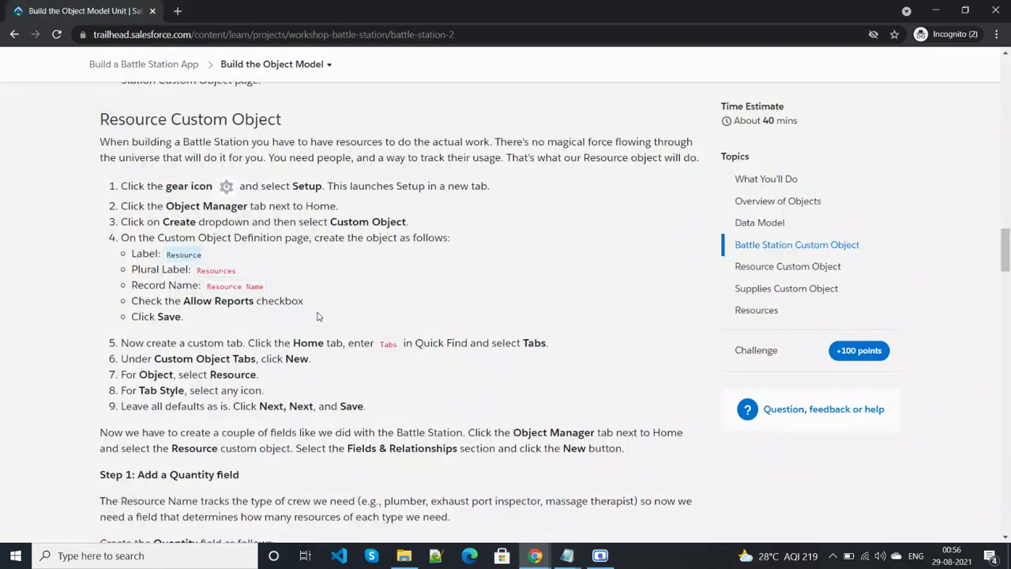
key(alt+Tab)
click(260, 323)
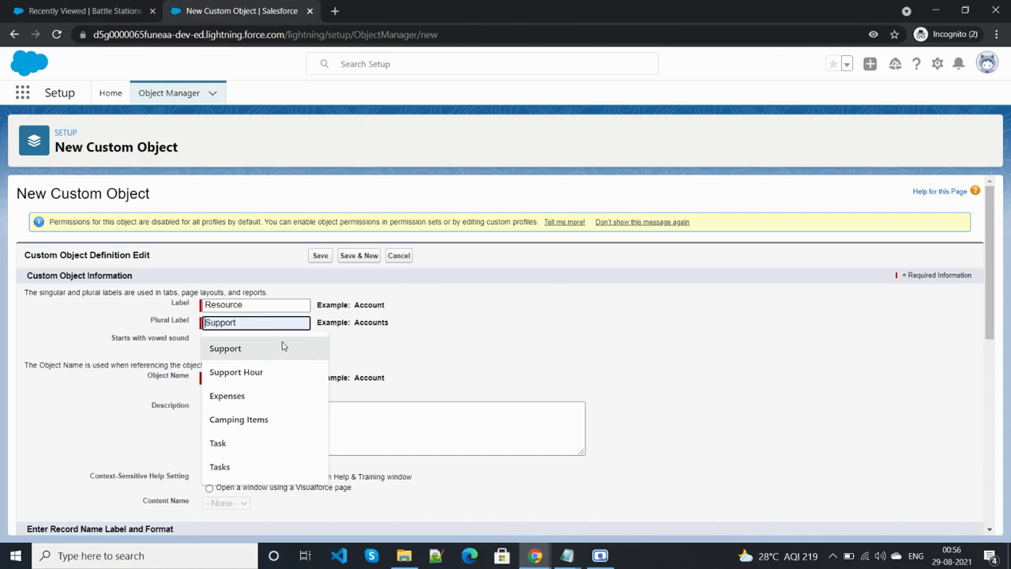
click(437, 326)
key(alt+Tab)
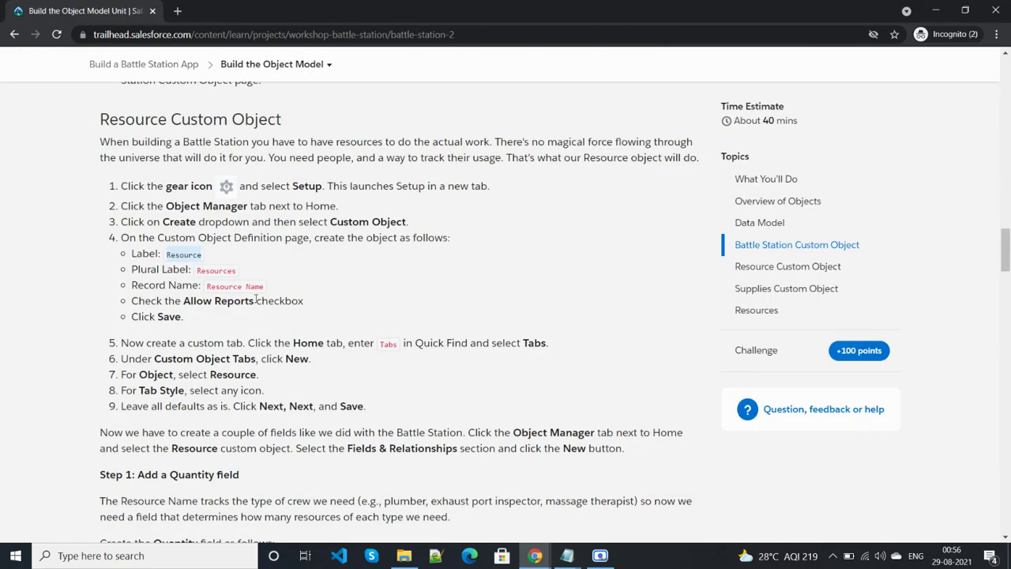
key(alt+Tab)
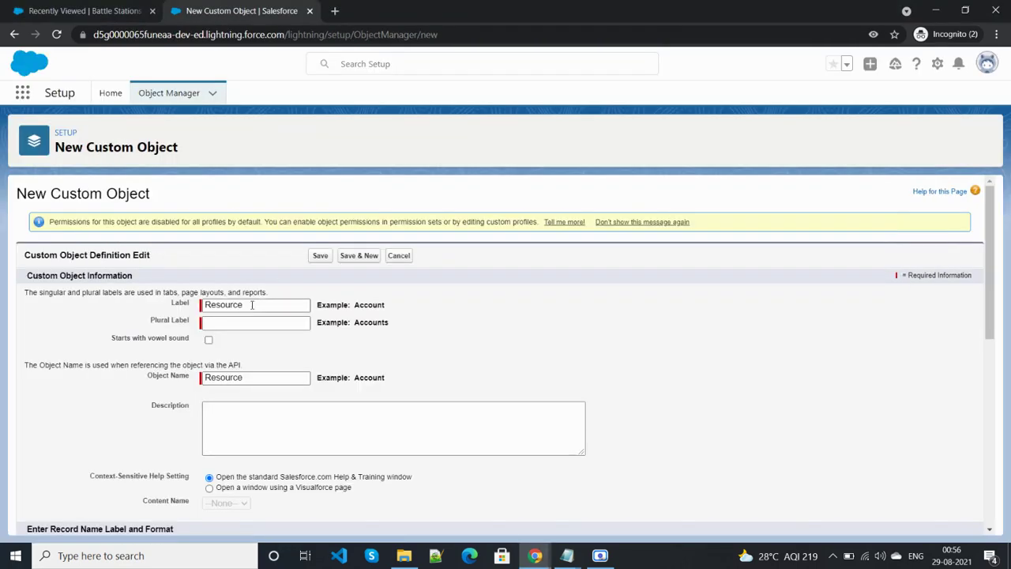
click(260, 324)
text(Resource)
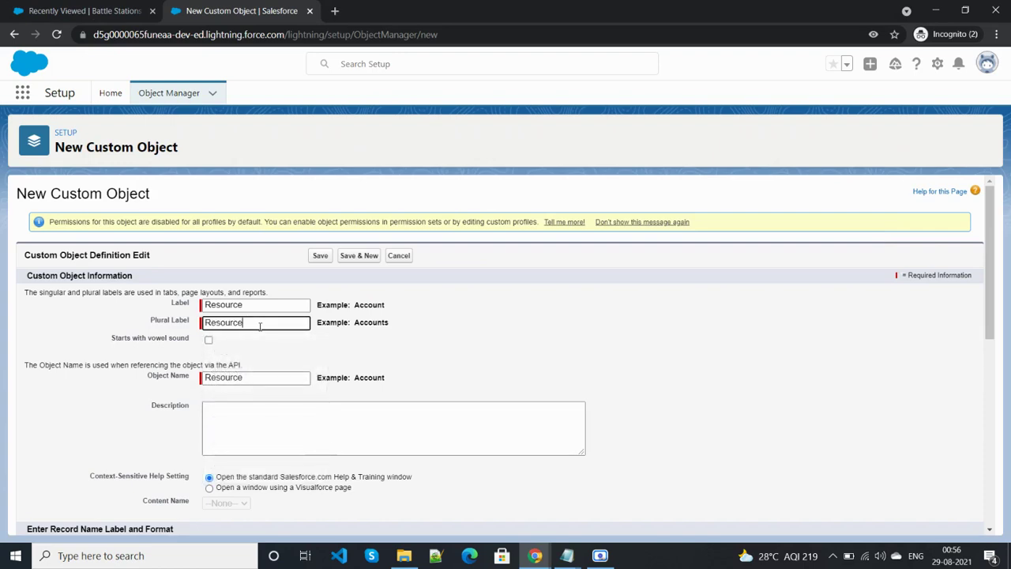
click(392, 346)
Keep Resource Name as the record name, allow reports on the Resource object, and save it.
scroll(401, 362, down, 3)
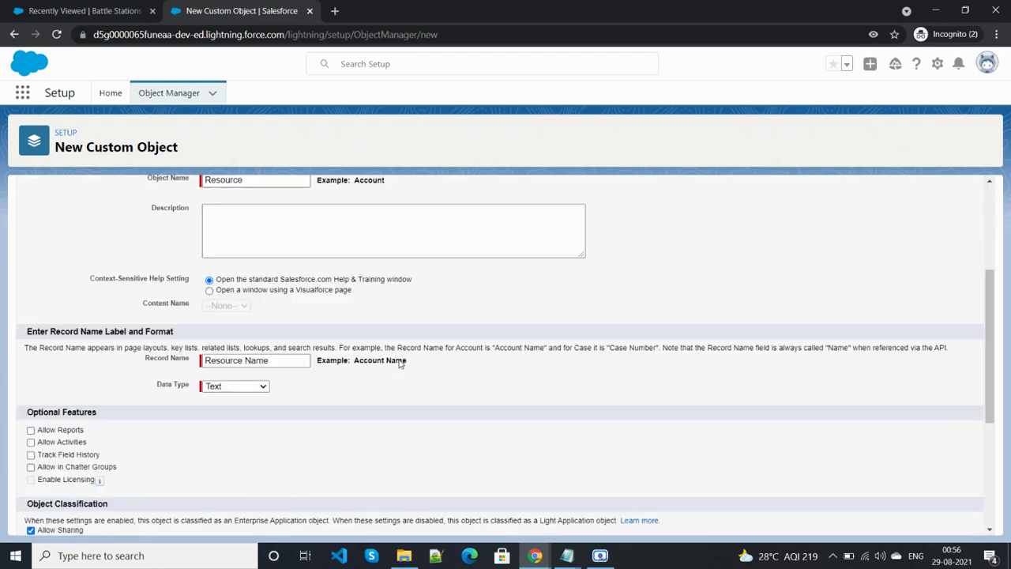
key(alt+Tab)
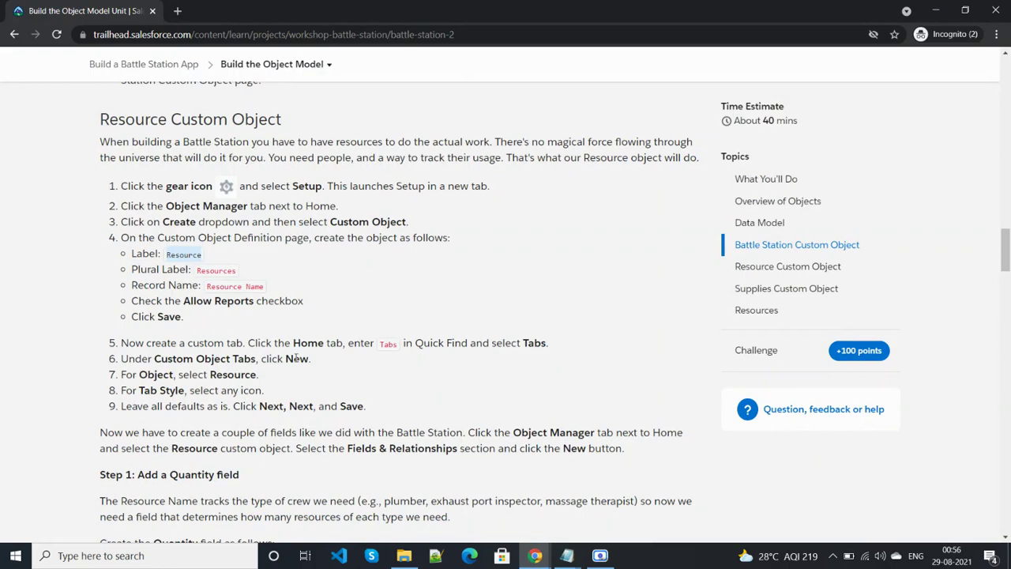
key(alt+Tab)
click(30, 430)
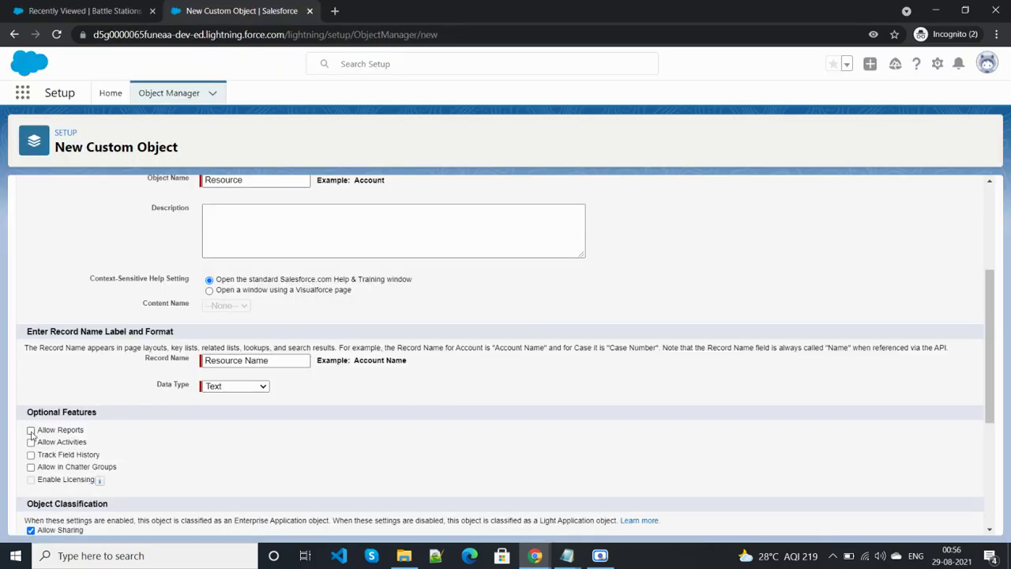
scroll(180, 456, down, 3)
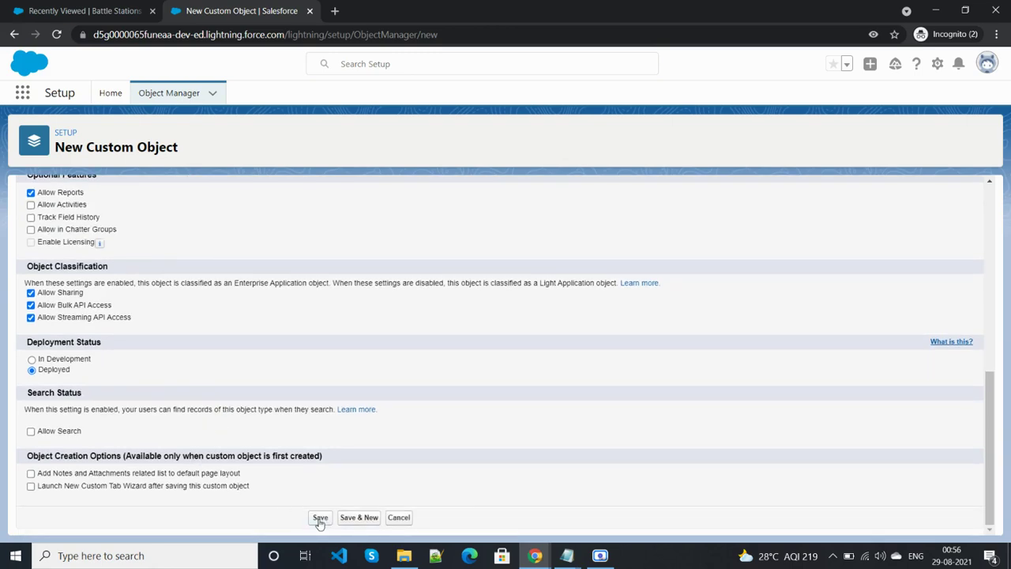
key(alt+Tab)
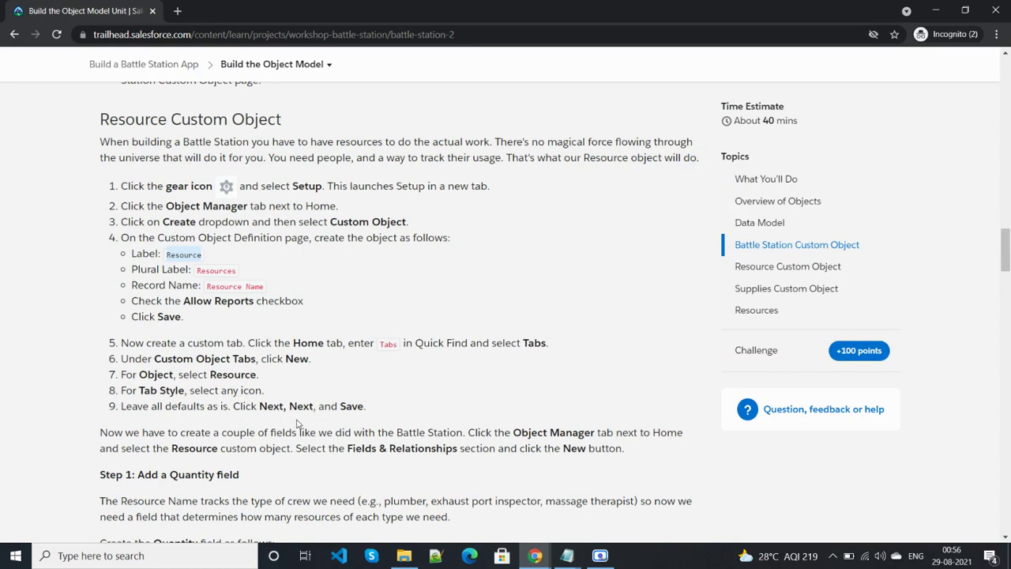
key(alt+Tab)
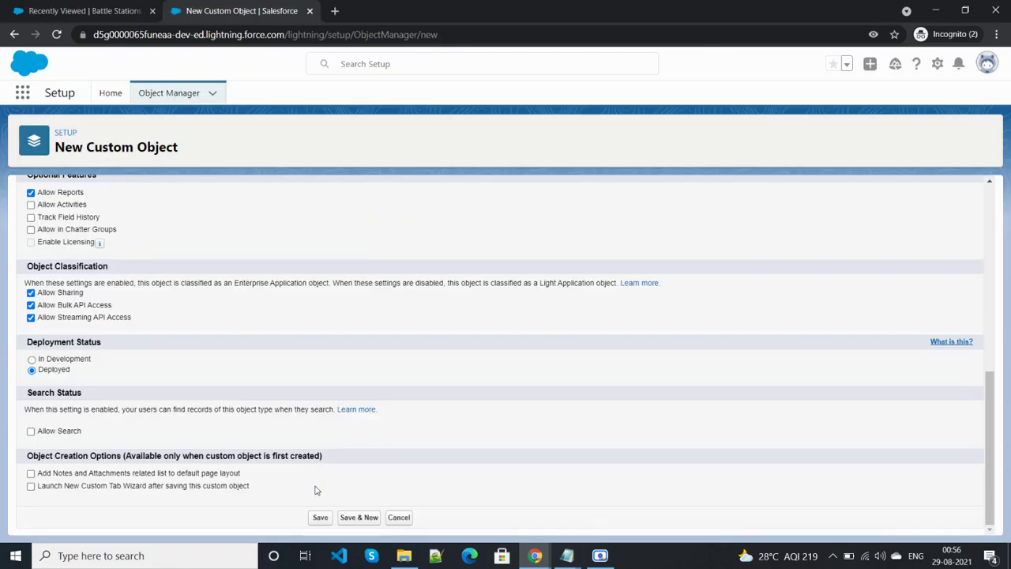
click(319, 517)
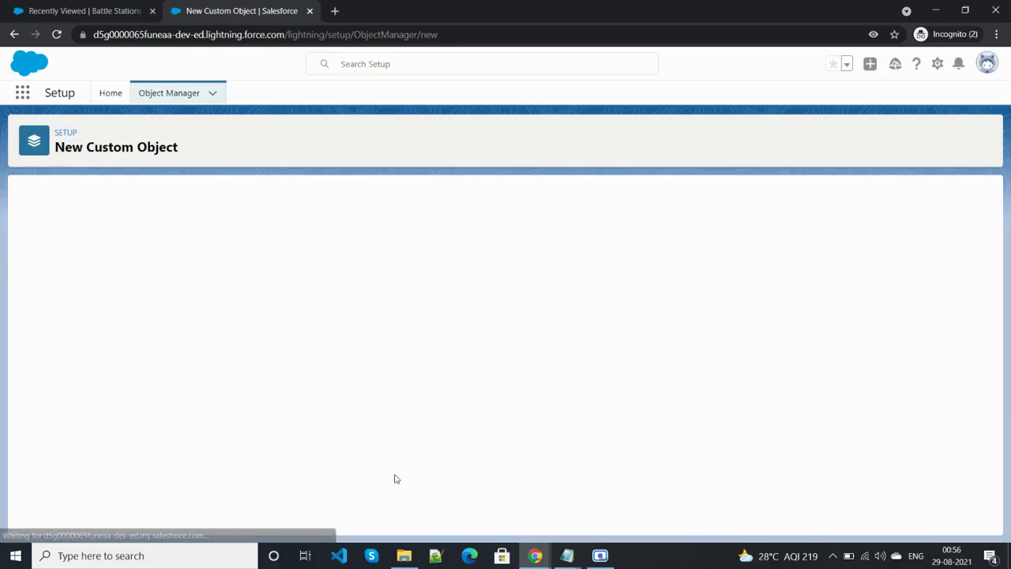
Check the Trailhead instructions for creating the custom tab, then search Setup for "tab" and open the Tabs page.
key(alt+Tab)
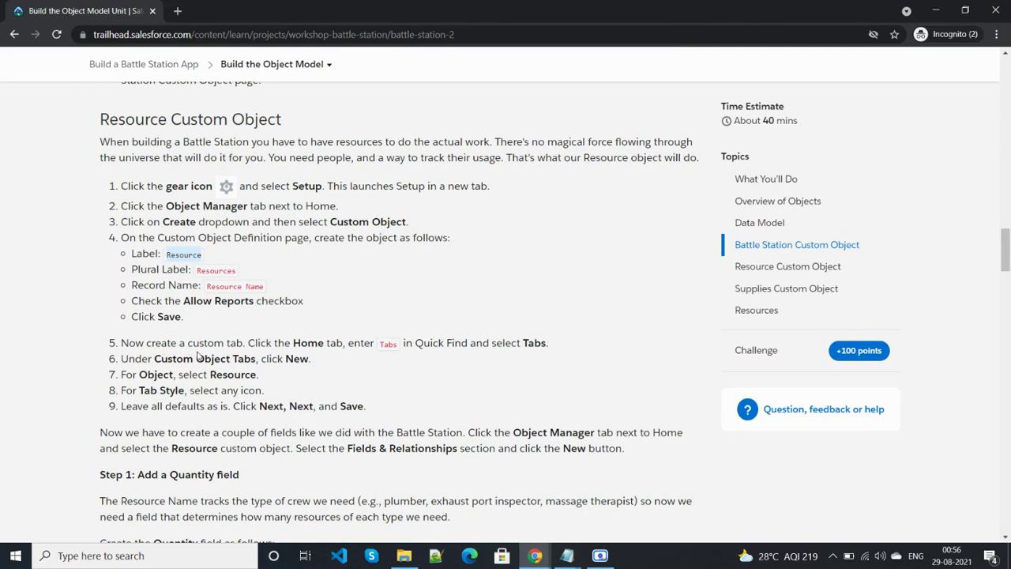
double_click(388, 344)
click(515, 345)
key(alt+Tab)
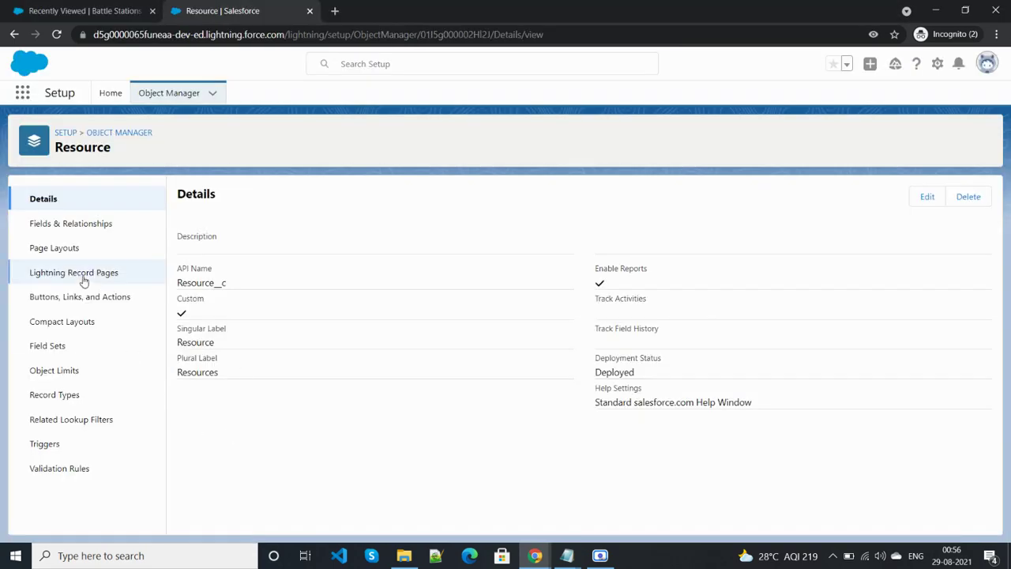
click(61, 134)
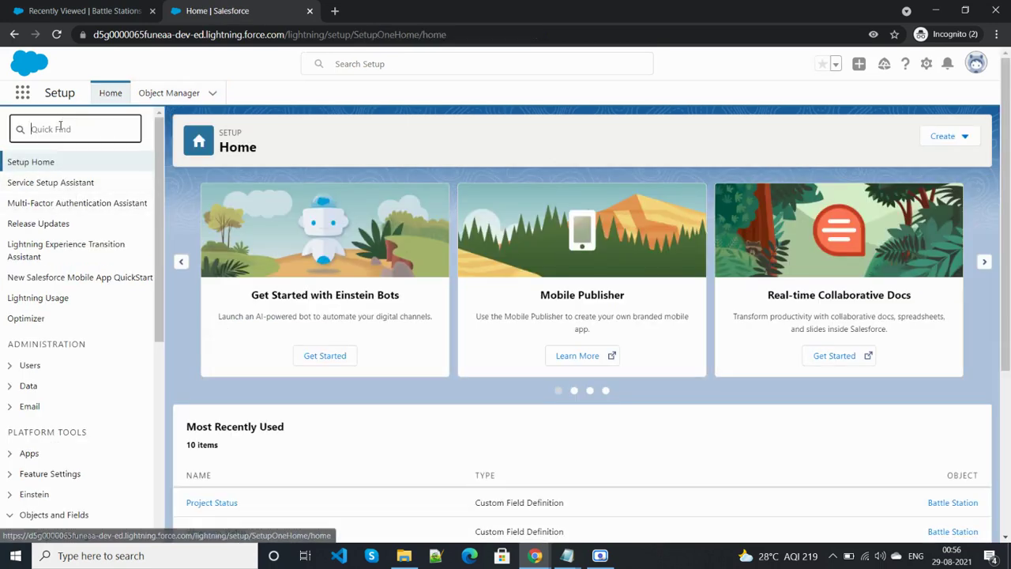
text(tab)
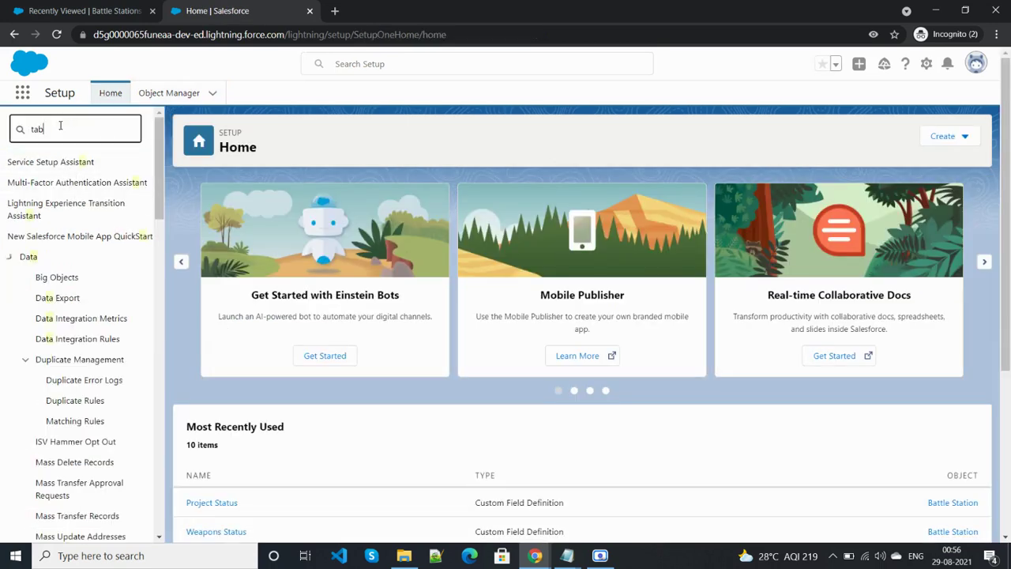
click(44, 204)
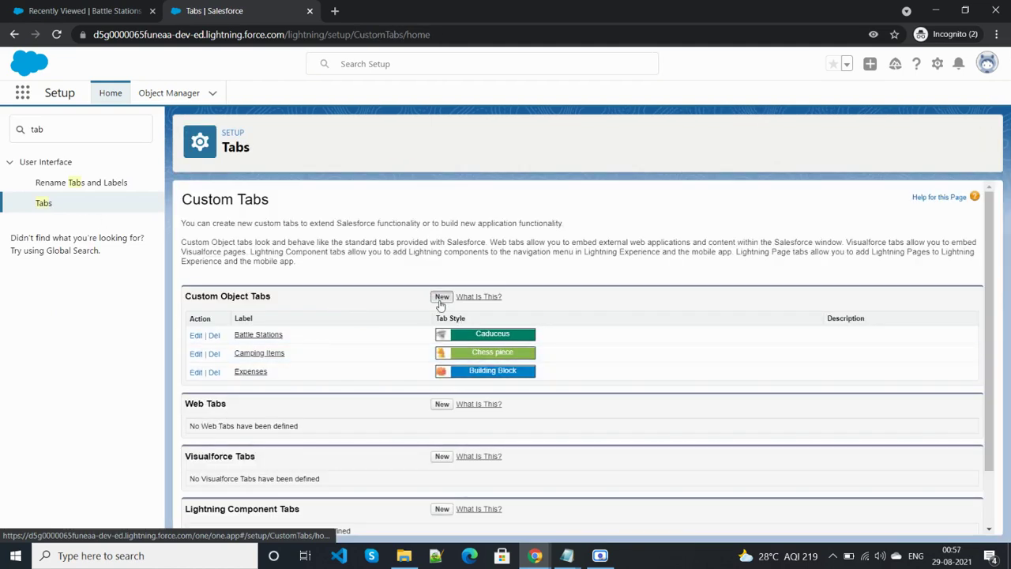
Start a new custom object tab for the Resource object with the Fan tab style and continue to the profiles step.
click(441, 298)
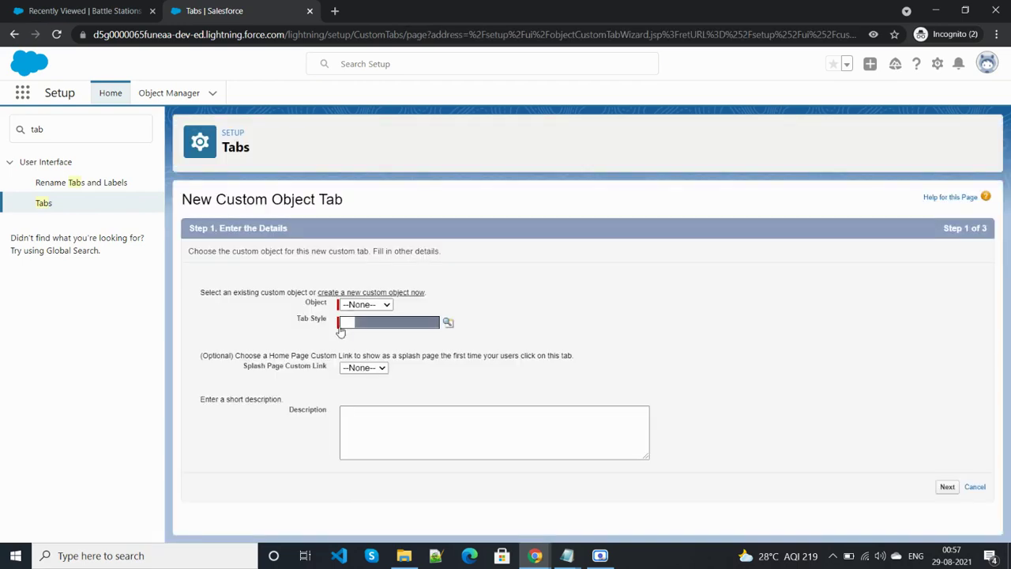
click(369, 304)
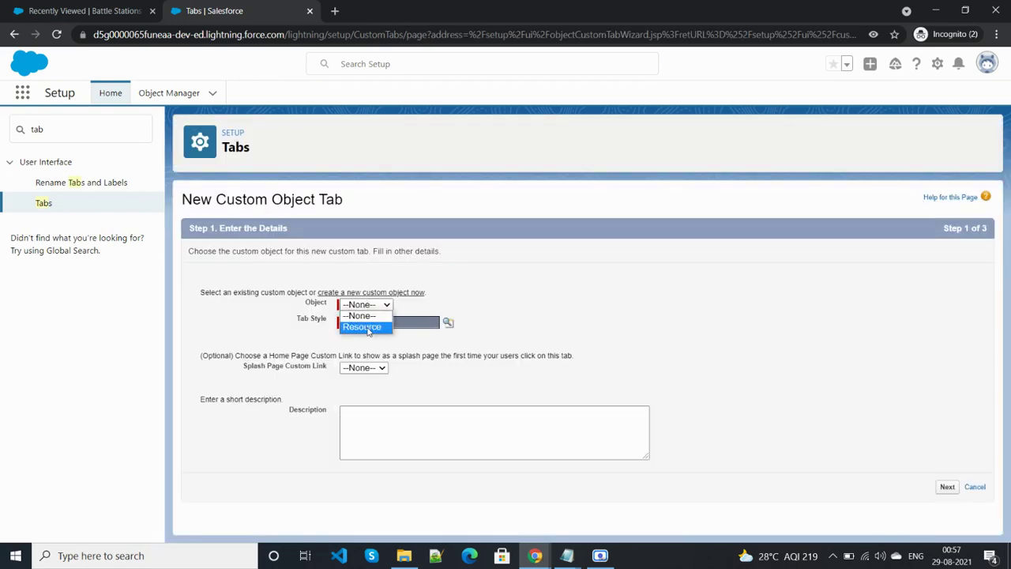
click(367, 328)
click(447, 322)
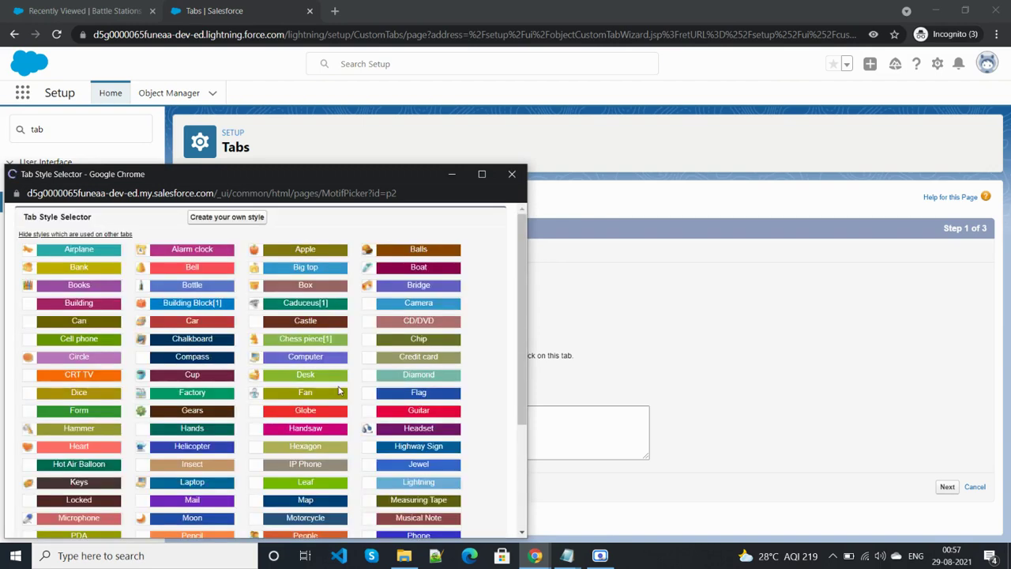
click(338, 392)
click(948, 488)
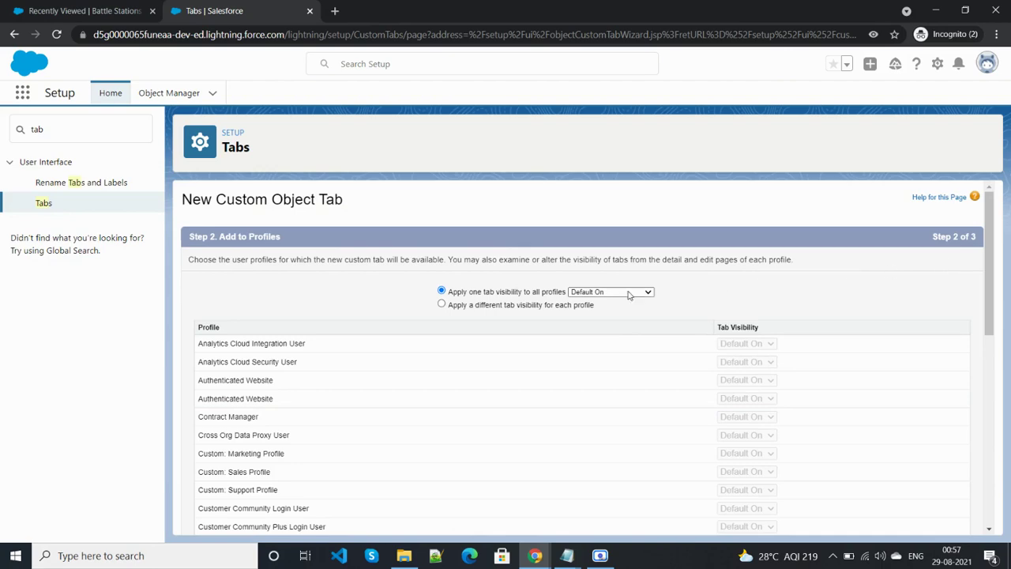
Keep the default profile visibility and custom app inclusion for the Resource tab, and save it.
scroll(688, 340, down, 6)
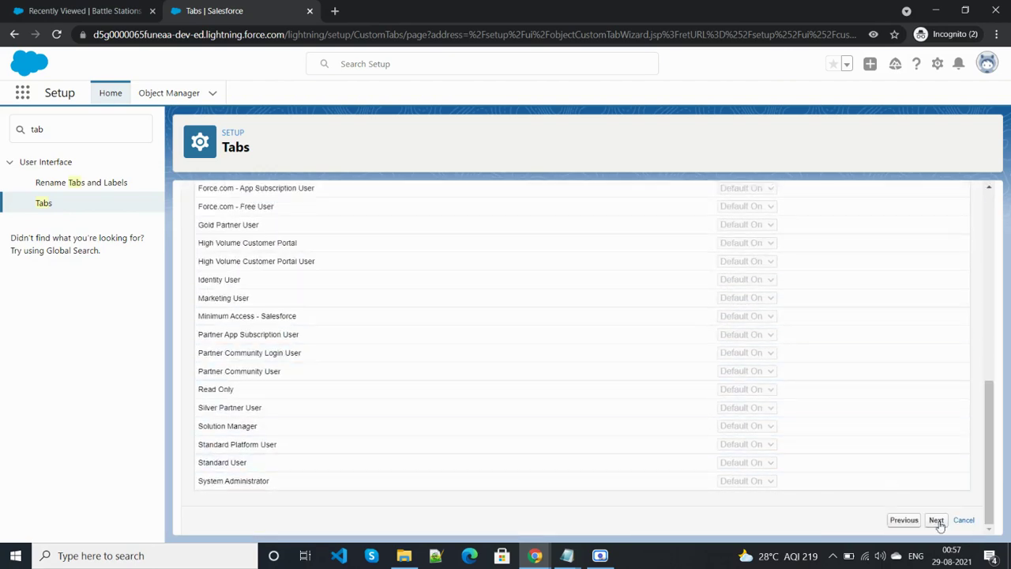
click(937, 520)
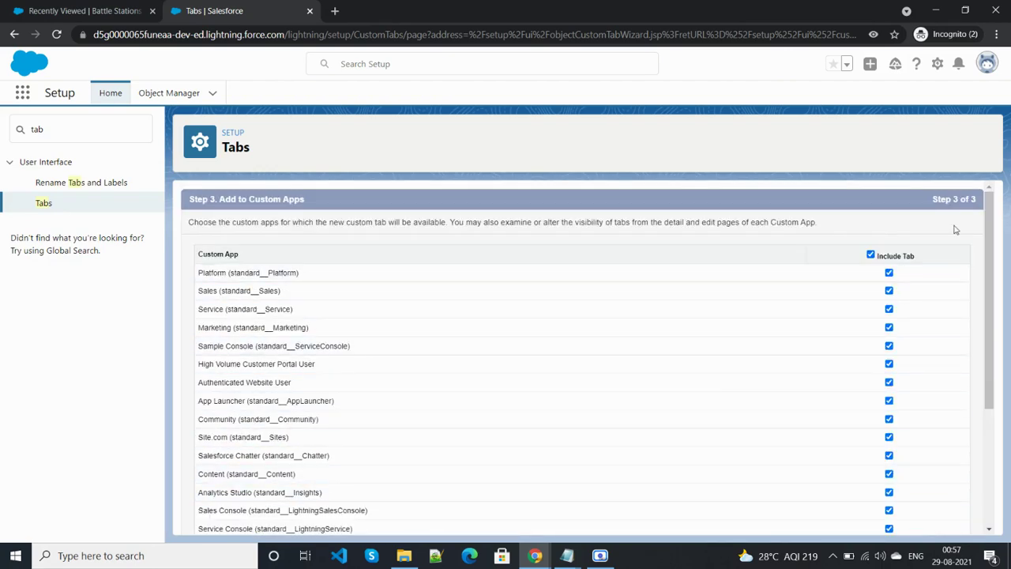
scroll(941, 459, down, 5)
click(934, 520)
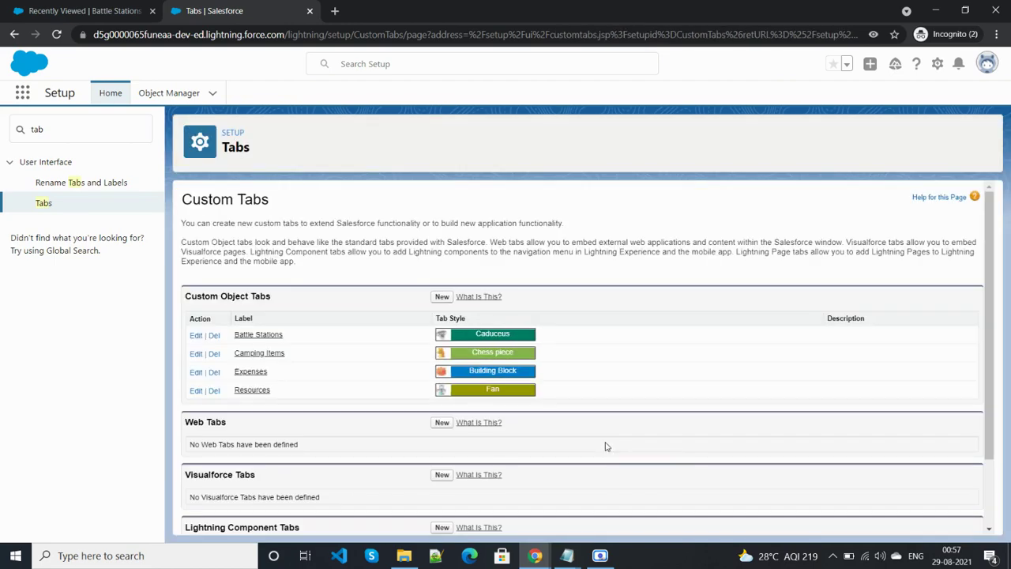
Review the Trailhead instructions for adding the Quantity field to the Resource object, selecting the field label Quantity.
key(alt+Tab)
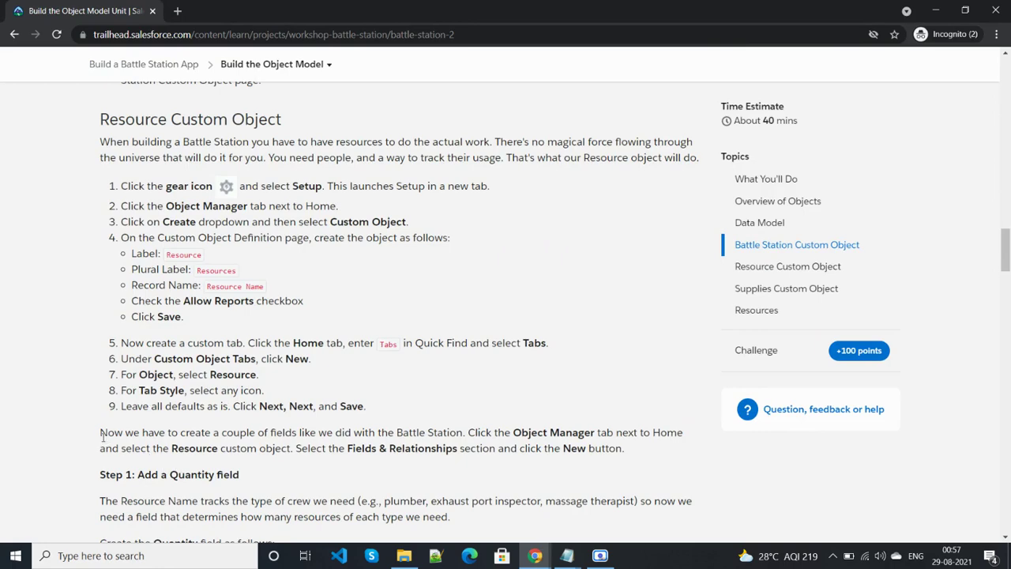
drag(241, 484, 169, 475)
scroll(244, 494, down, 3)
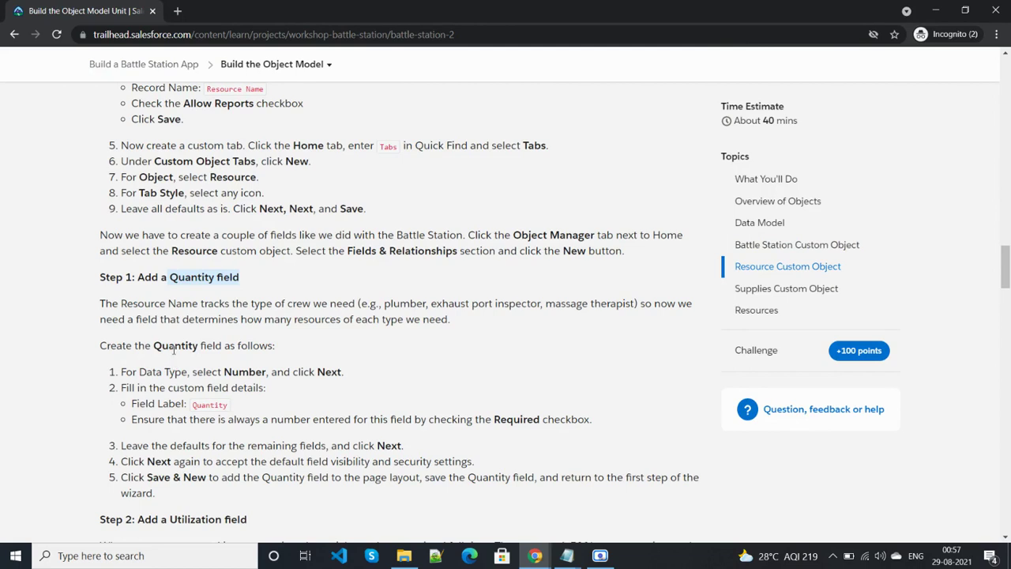
double_click(217, 405)
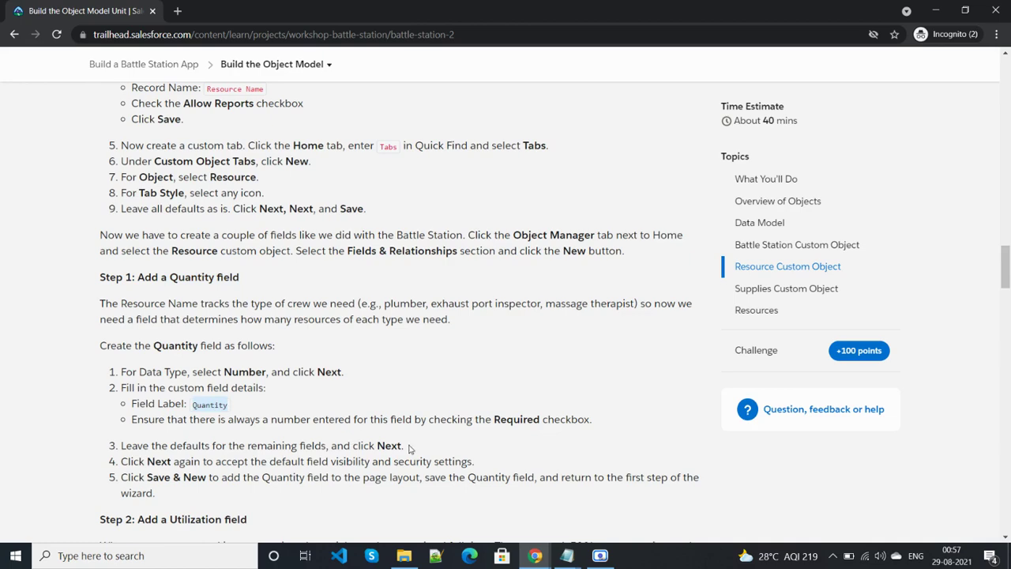
key(alt+Tab)
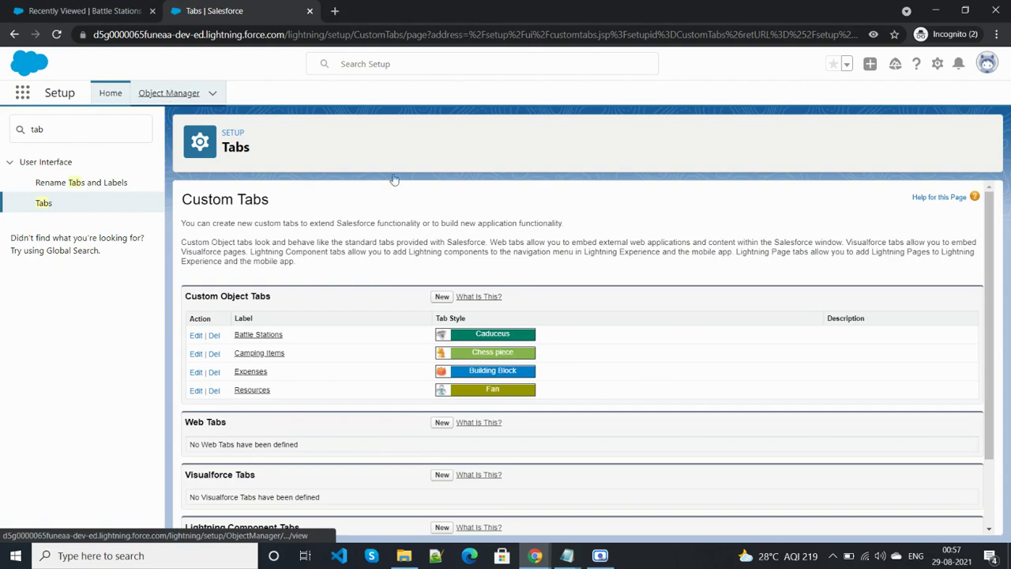
key(alt+Tab)
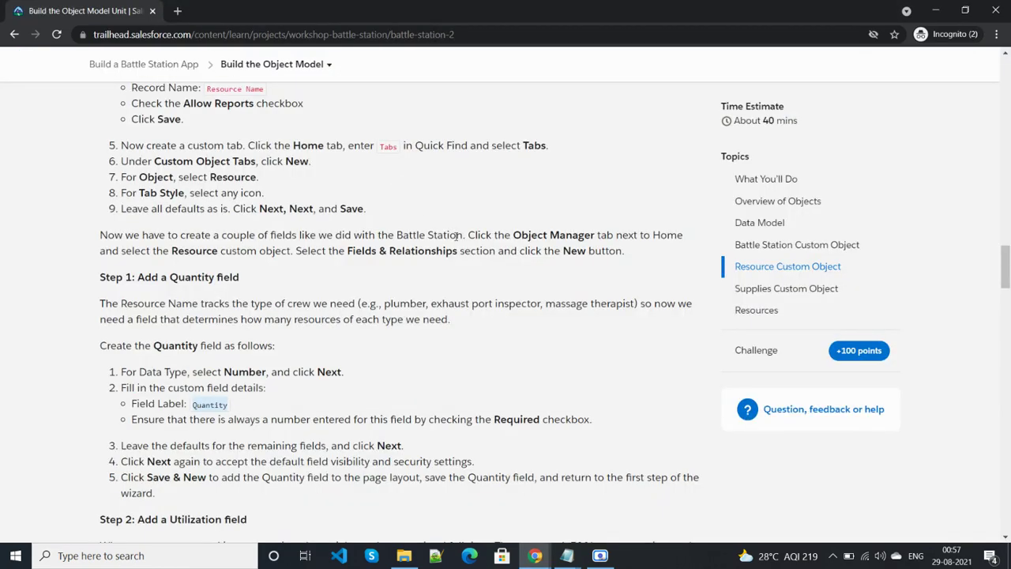
scroll(456, 236, up, 5)
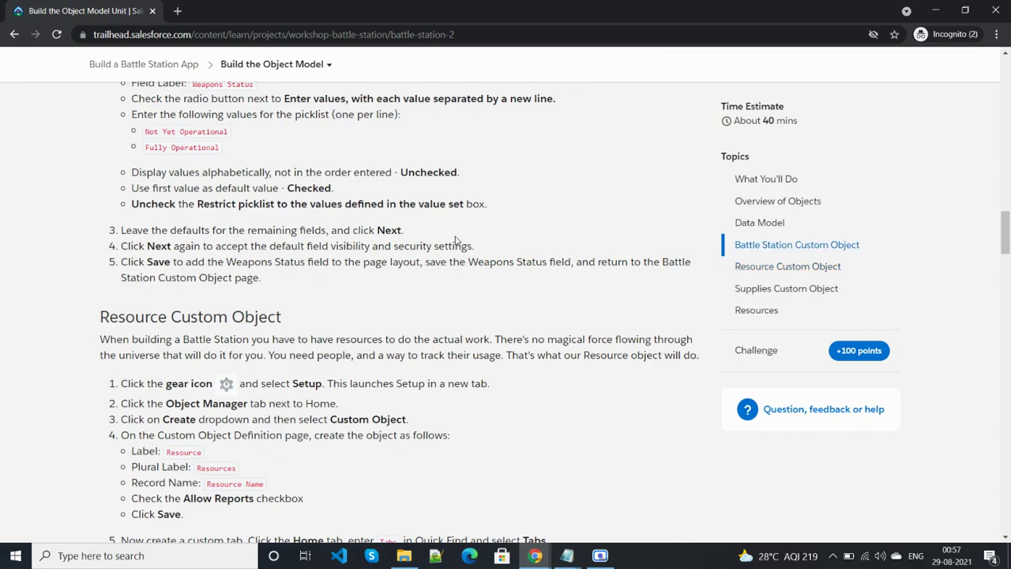
Find the Resource custom object in Object Manager by searching "resour" and open its Fields & Relationships.
key(alt+Tab)
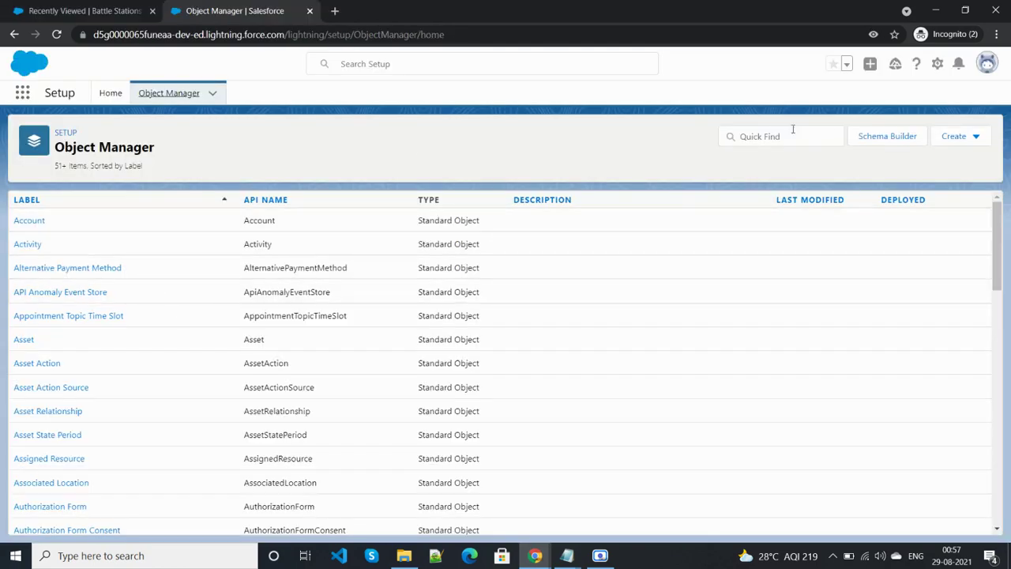
click(802, 138)
text(re)
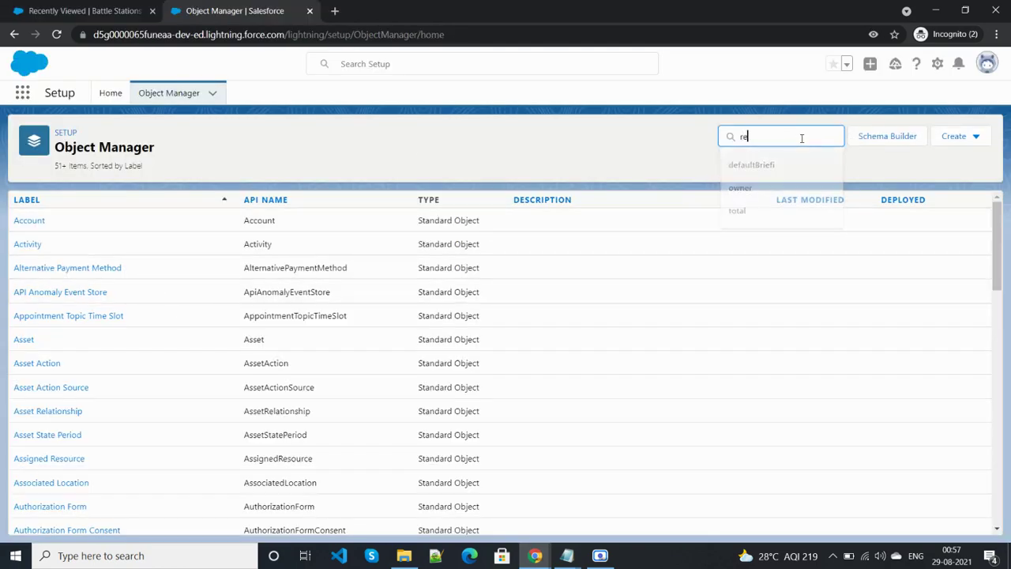
text(sour)
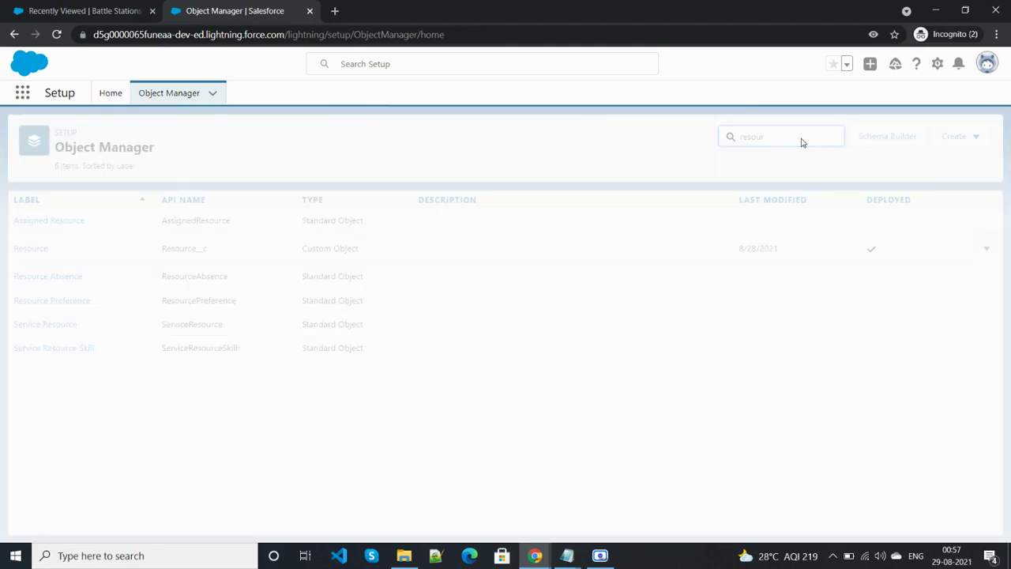
click(39, 249)
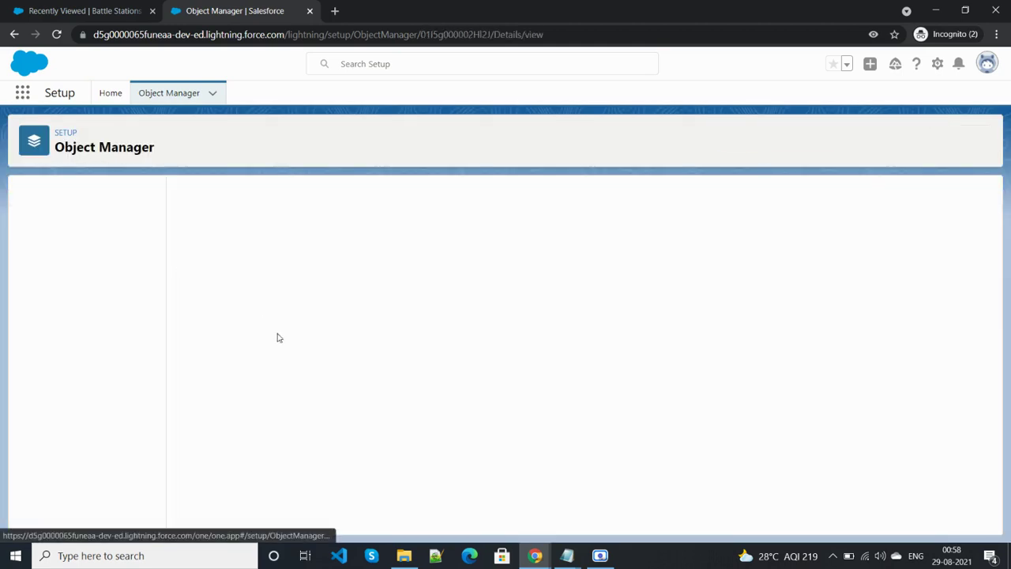
click(71, 225)
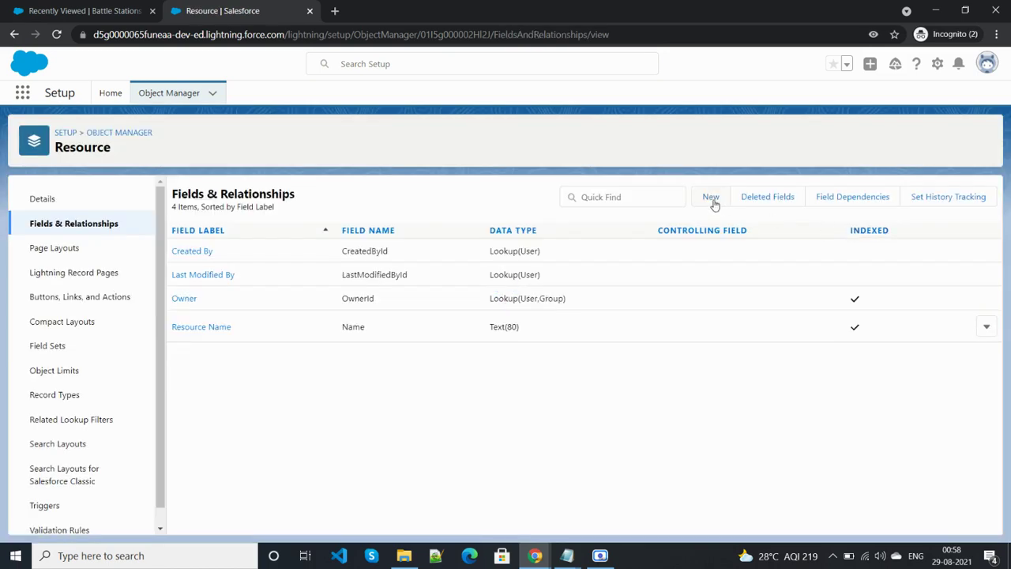
Start a new custom field on the Resource object and copy the field label Quantity from the Trailhead instructions.
click(711, 198)
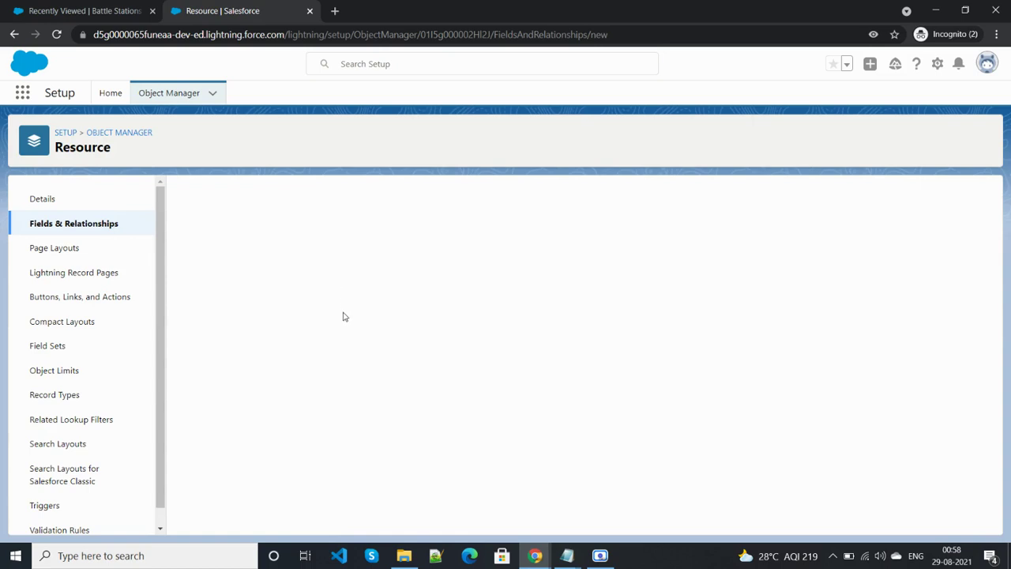
key(alt+Tab)
scroll(345, 323, down, 3)
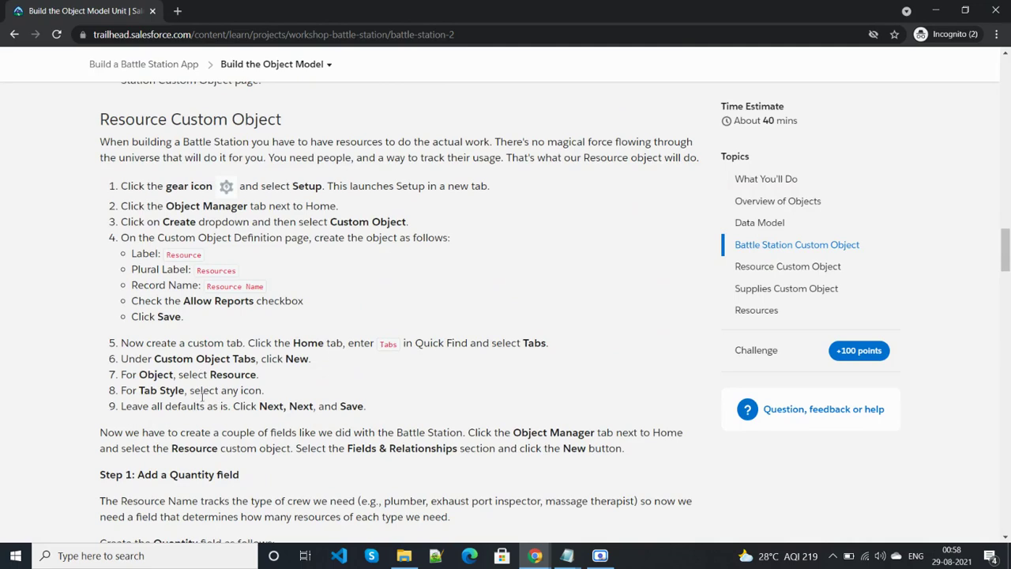
scroll(219, 403, down, 3)
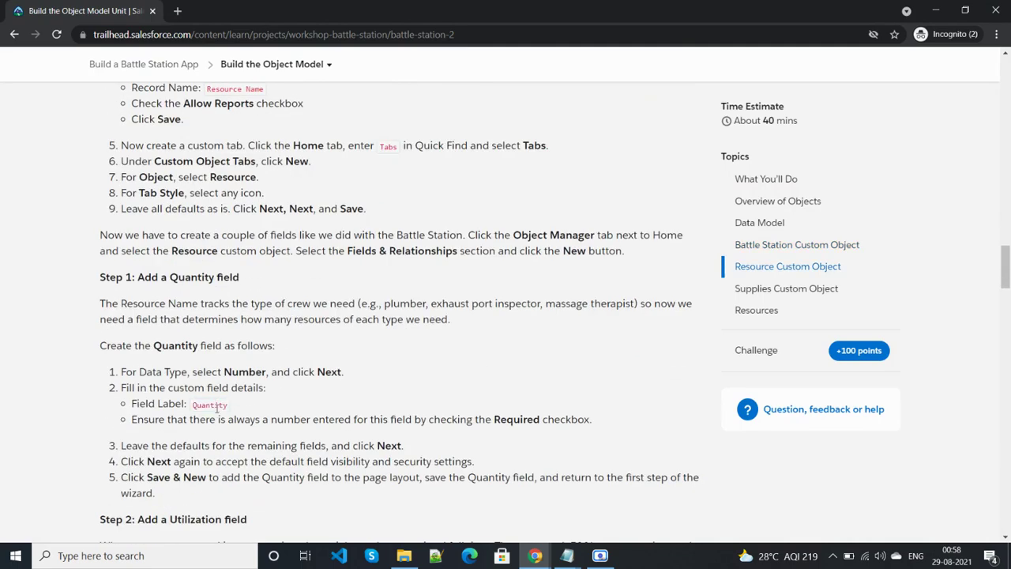
double_click(213, 407)
key(alt+Tab)
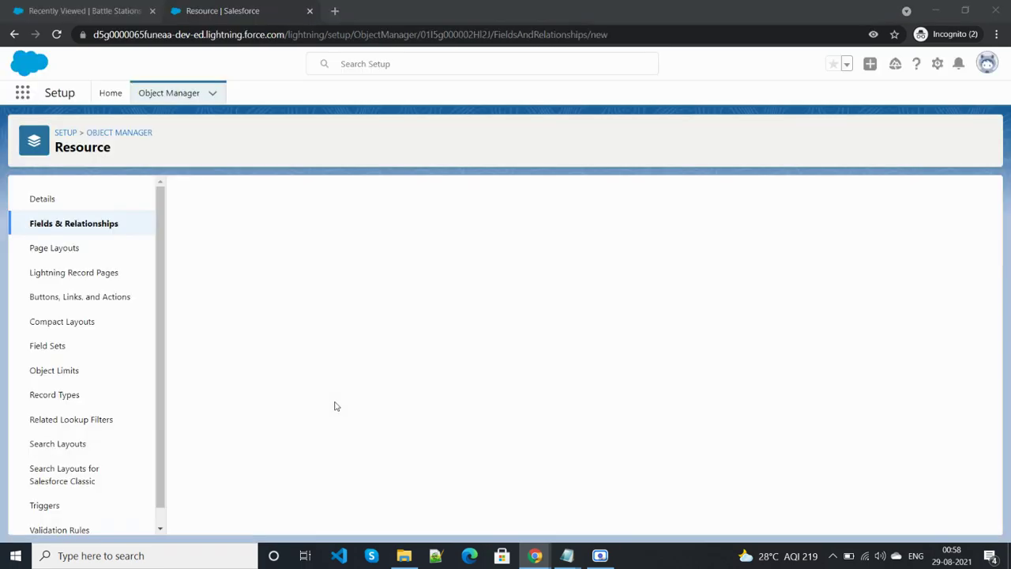
Choose Number as the new field's data type, checking it against the Trailhead instructions, and continue to the field details.
scroll(316, 375, down, 6)
scroll(237, 376, up, 3)
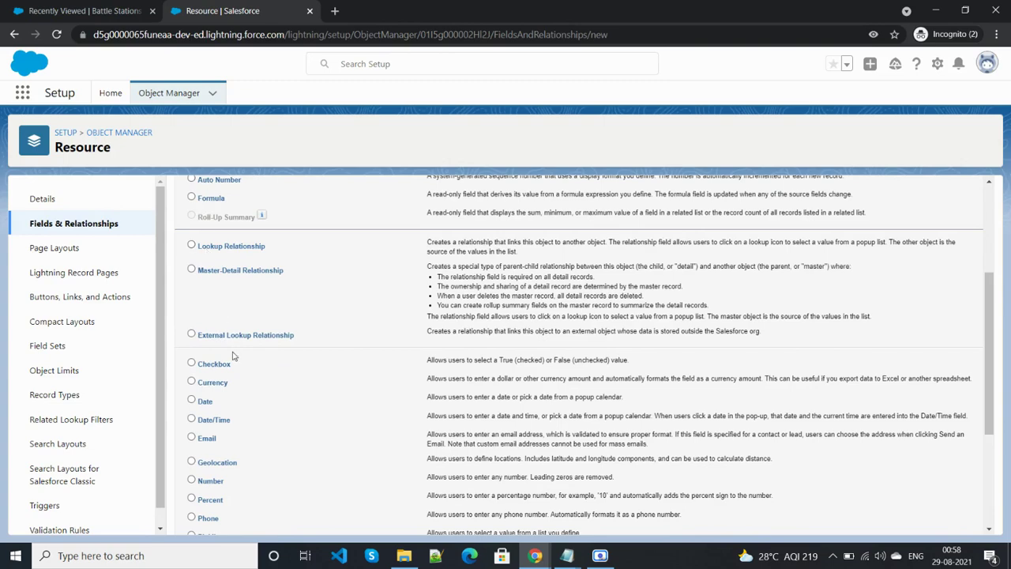
key(alt+Tab)
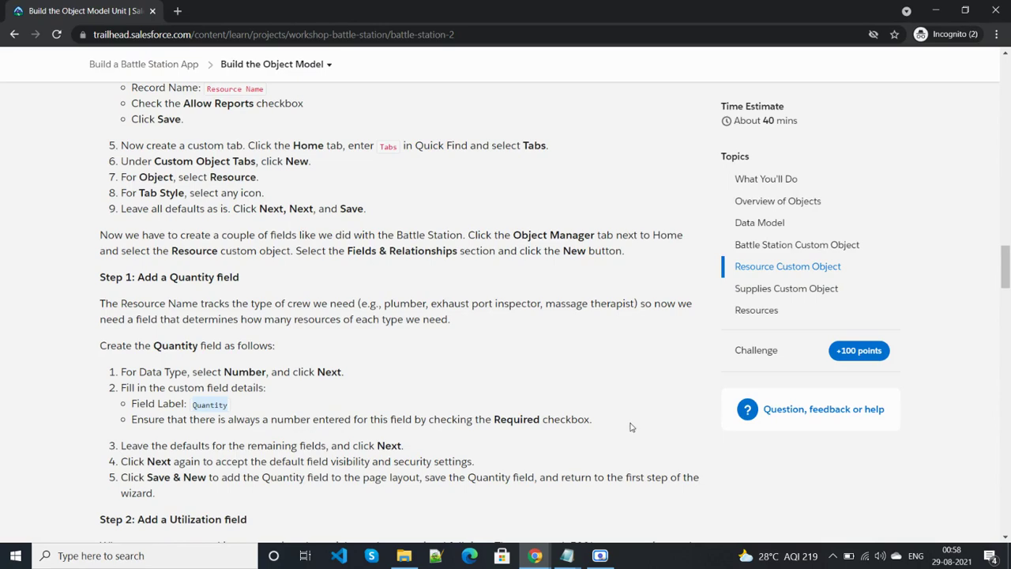
key(alt+Tab)
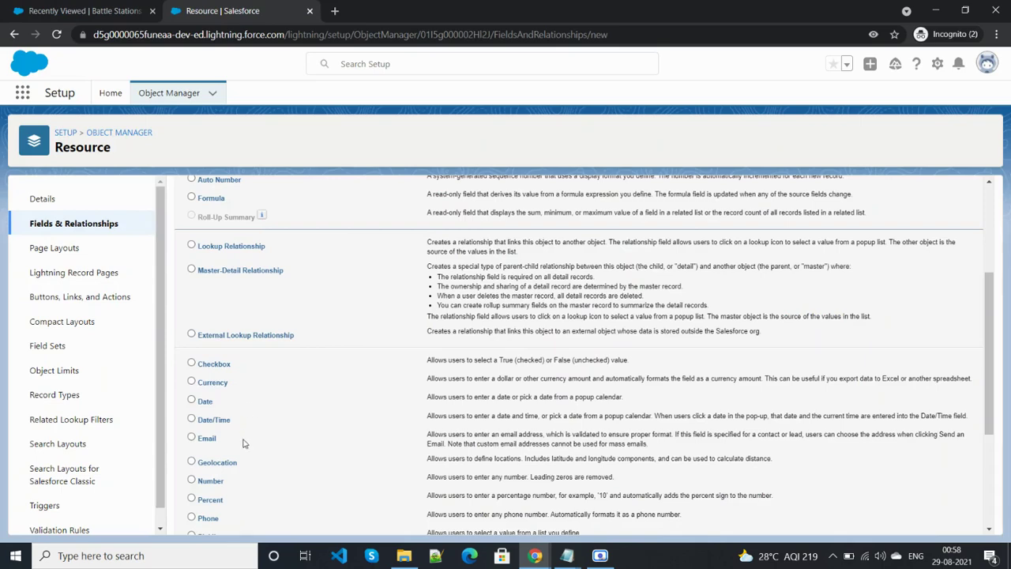
click(191, 480)
scroll(191, 480, down, 3)
click(936, 520)
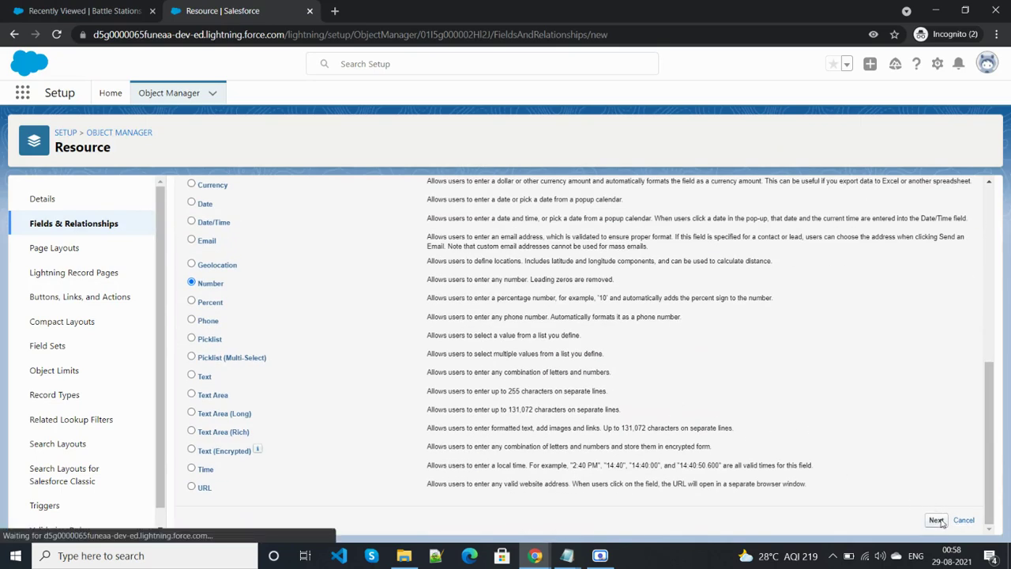
Label the field Quantity, make it required, and save it with default security and page layout, starting another new field.
click(405, 288)
text(Quantity)
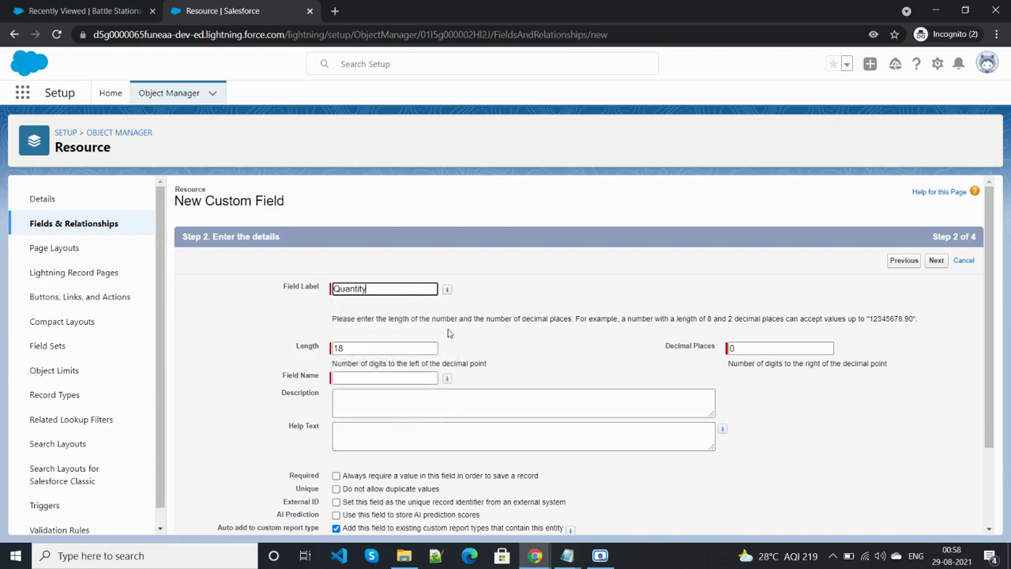
click(429, 400)
scroll(538, 397, down, 2)
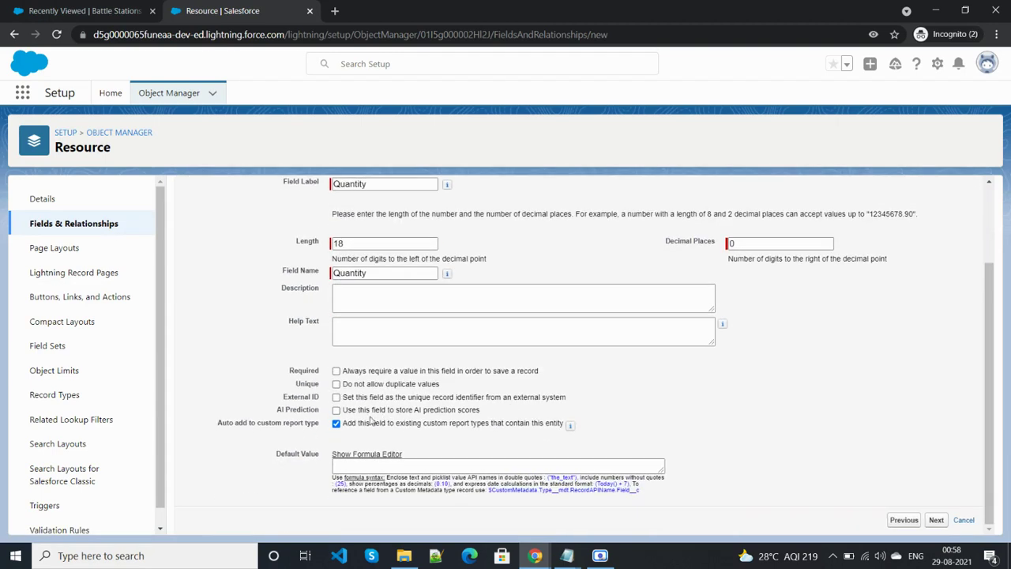
click(336, 370)
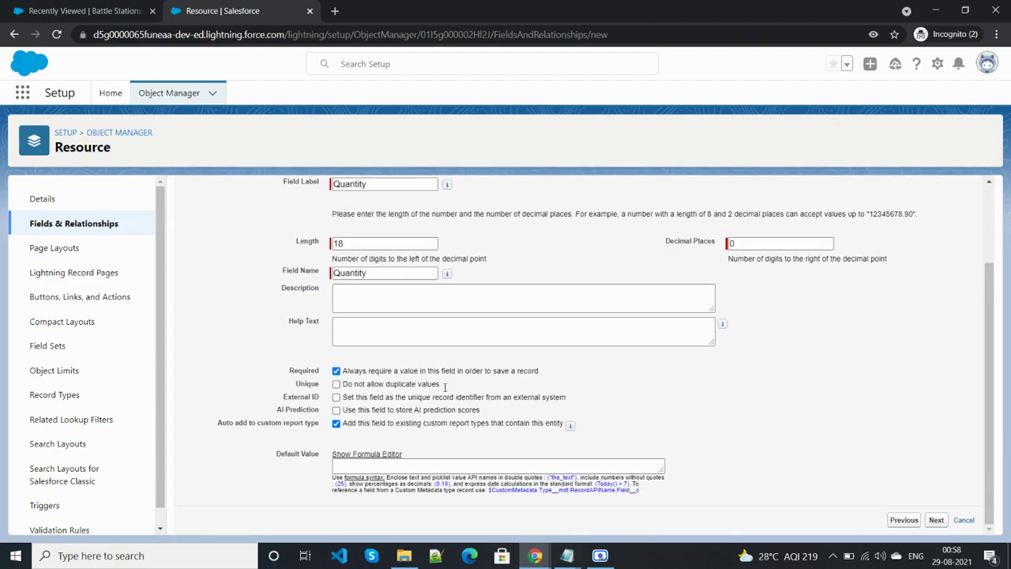
click(936, 519)
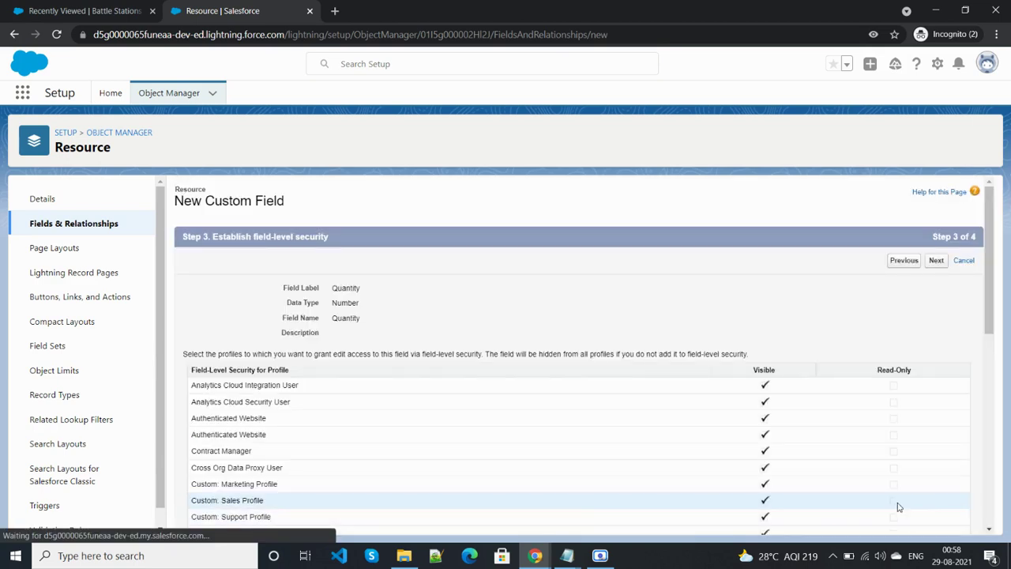
click(936, 261)
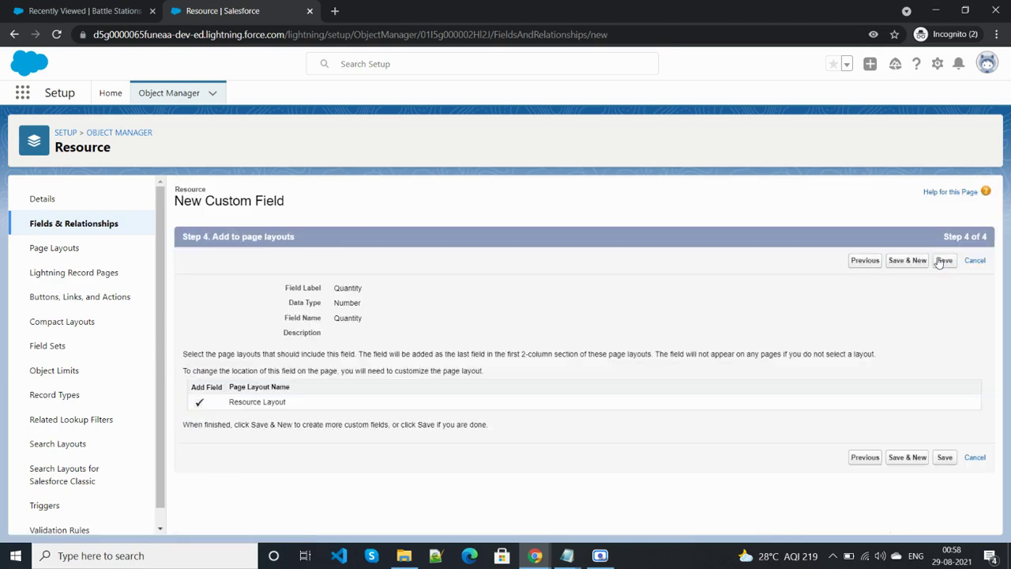
click(912, 268)
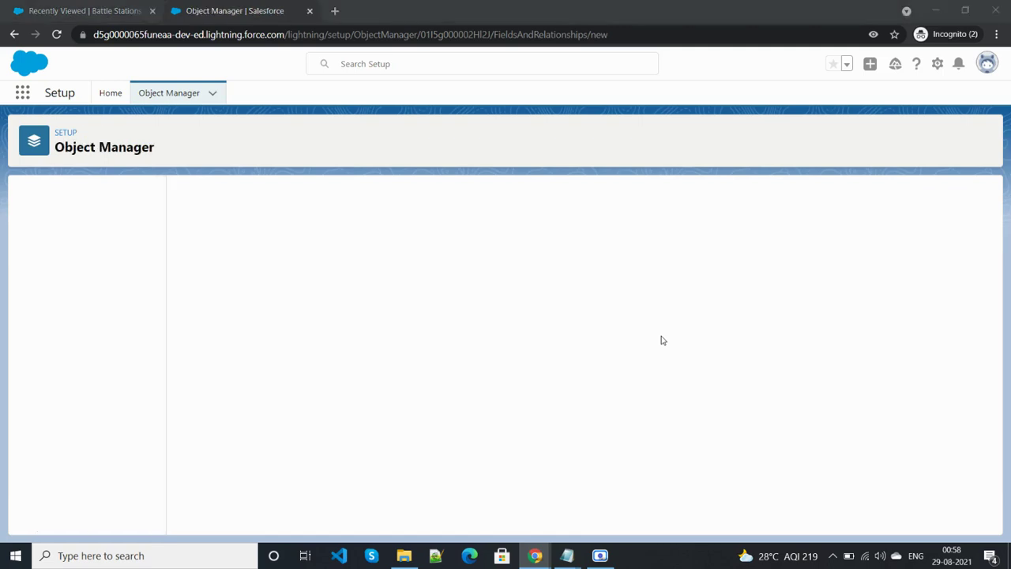
Copy the field label Utilization from the Trailhead instructions and review the settings for that field.
key(alt+Tab)
scroll(346, 413, down, 2)
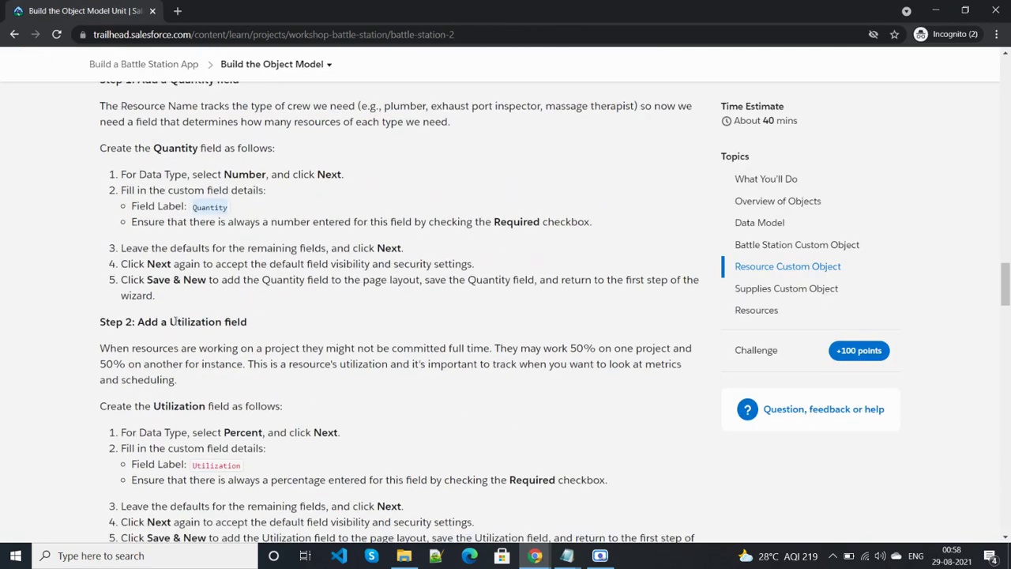
double_click(222, 465)
key(ctrl+c)
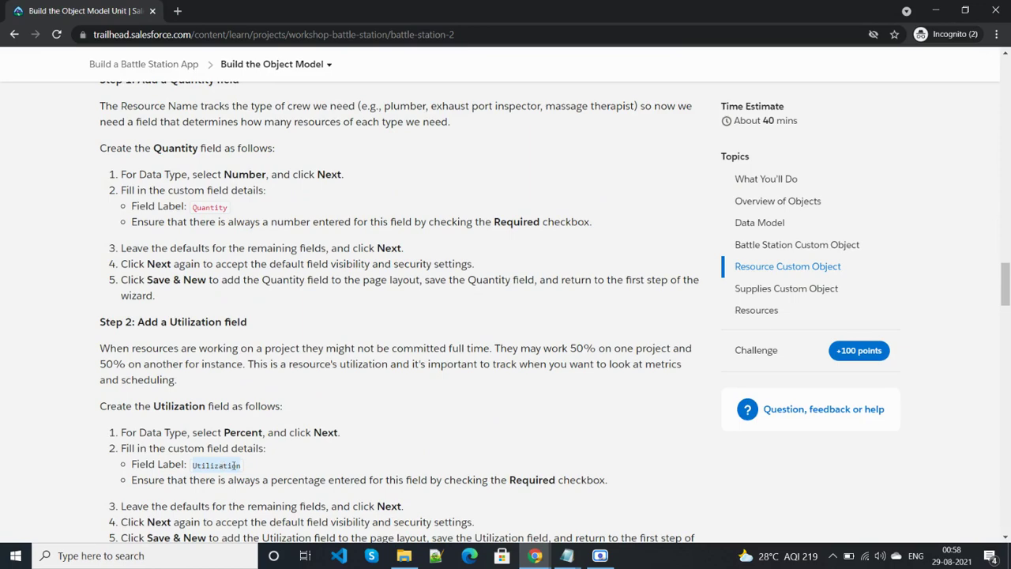
scroll(398, 502, down, 3)
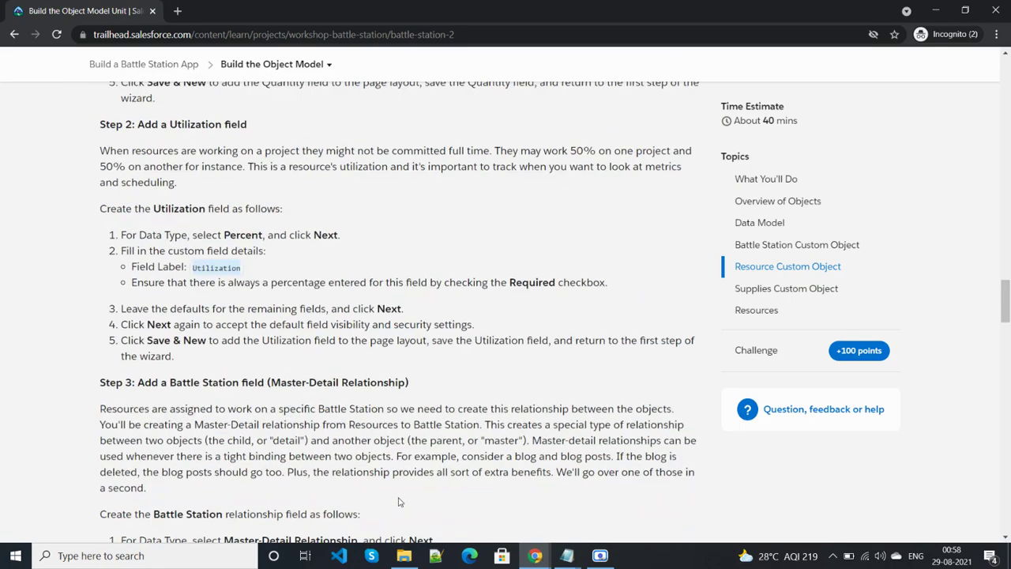
Back in Salesforce, choose Percent as the new Resource field's data type and continue to the field details.
key(alt+Tab)
scroll(332, 395, down, 5)
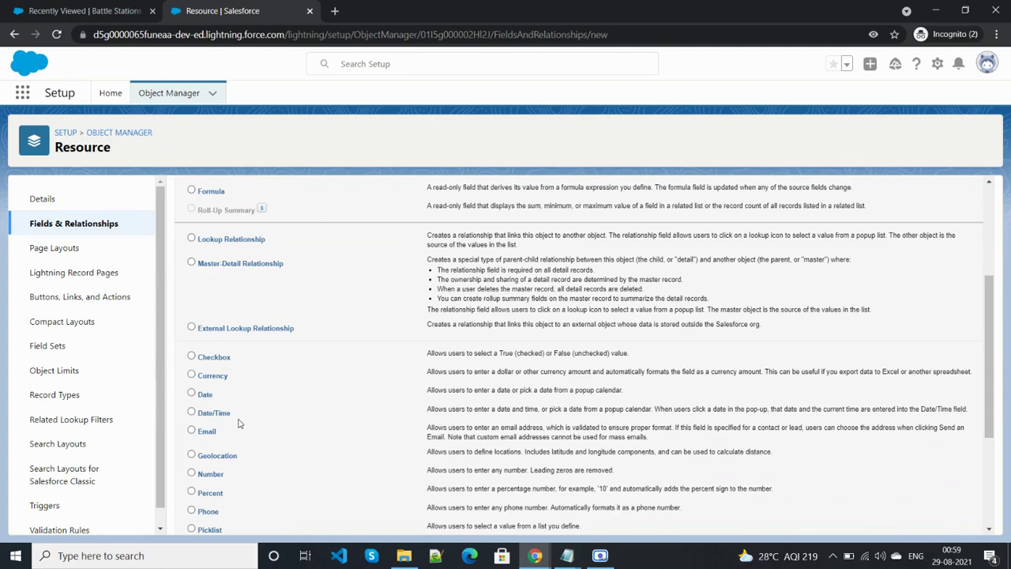
click(192, 492)
scroll(553, 490, down, 3)
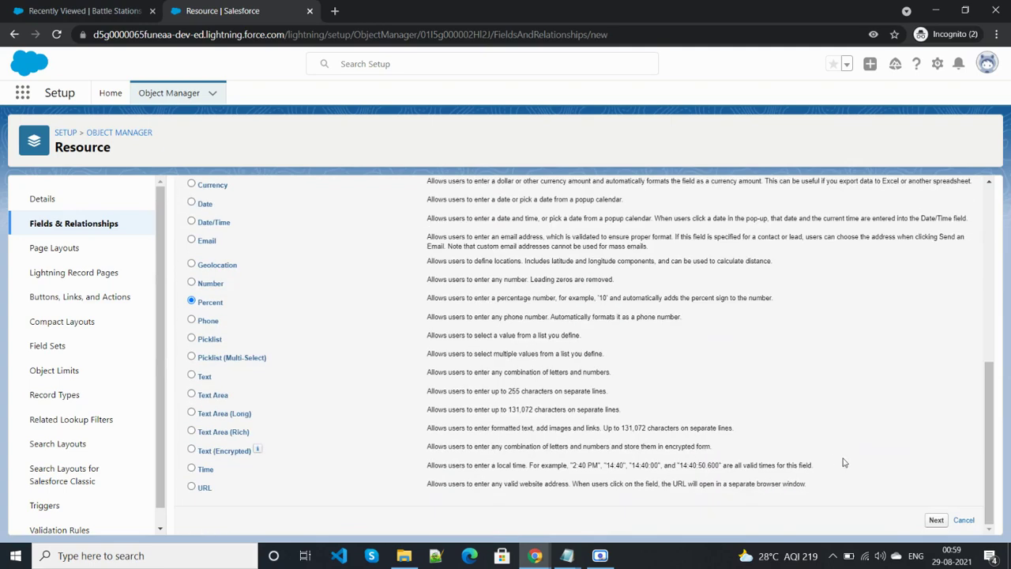
click(936, 520)
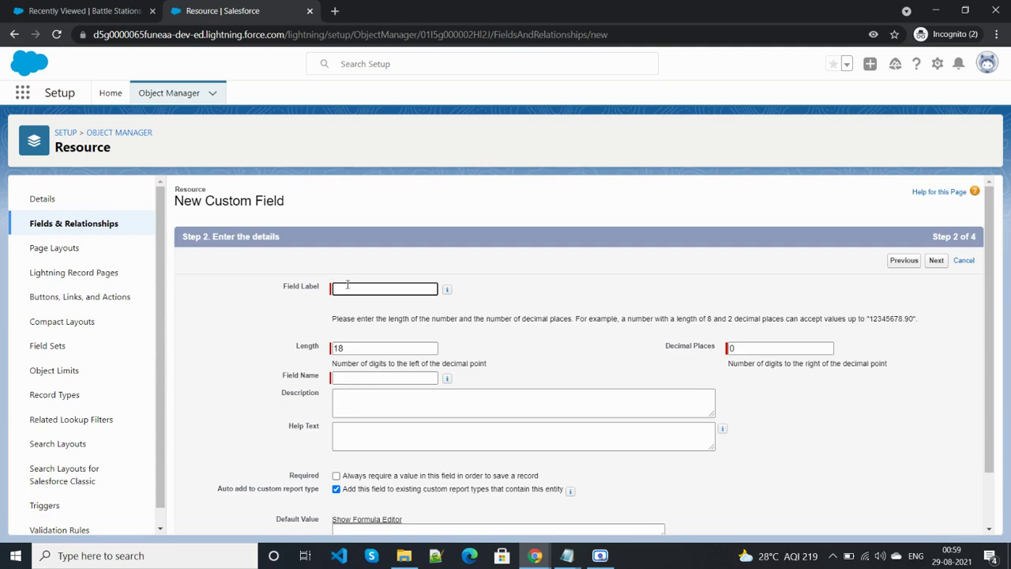
Label the field Utilization, make it required, and save it with default security and page layout, starting another new field.
key(ctrl+v)
click(344, 475)
scroll(455, 466, down, 2)
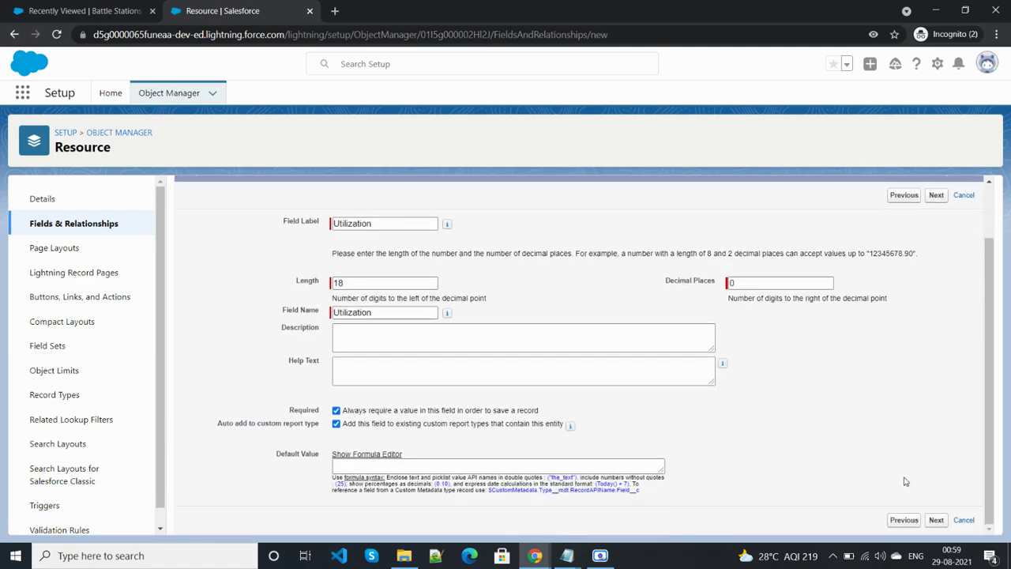
click(936, 521)
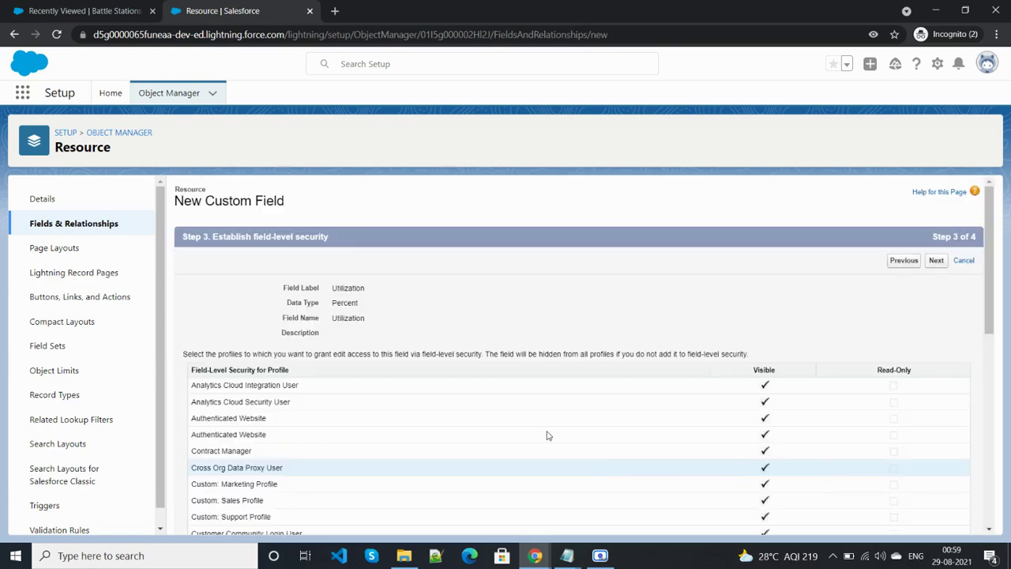
scroll(750, 474, down, 10)
click(936, 520)
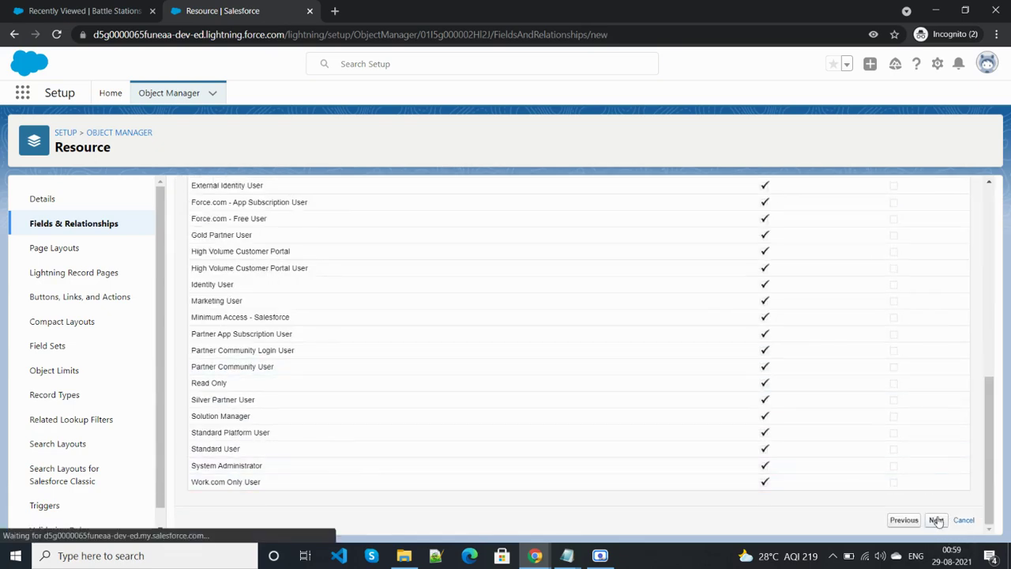
click(908, 457)
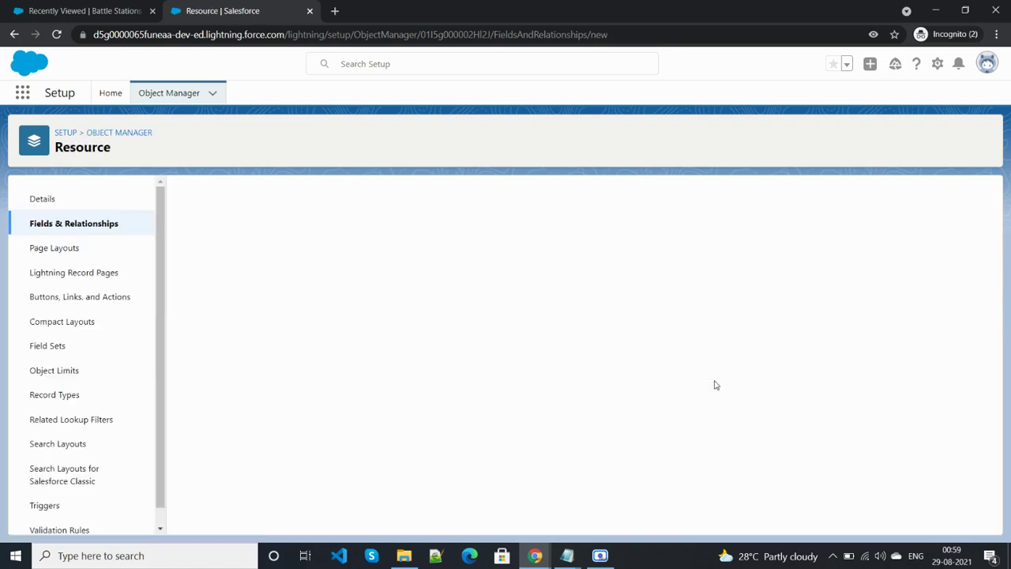
Review the Trailhead instructions for adding the Battle Station master-detail field, including its data type and field name.
key(alt+Tab)
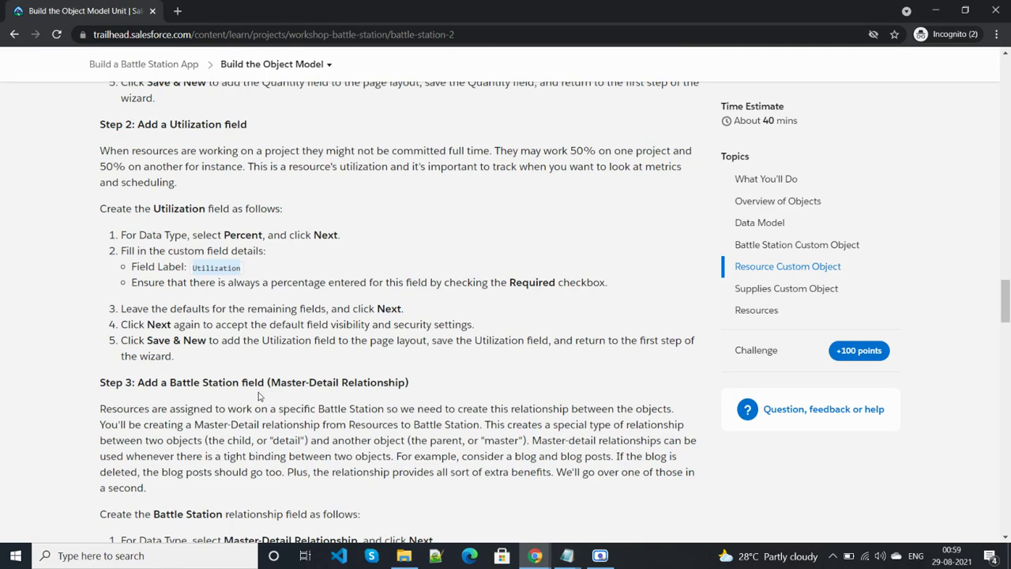
scroll(268, 398, down, 3)
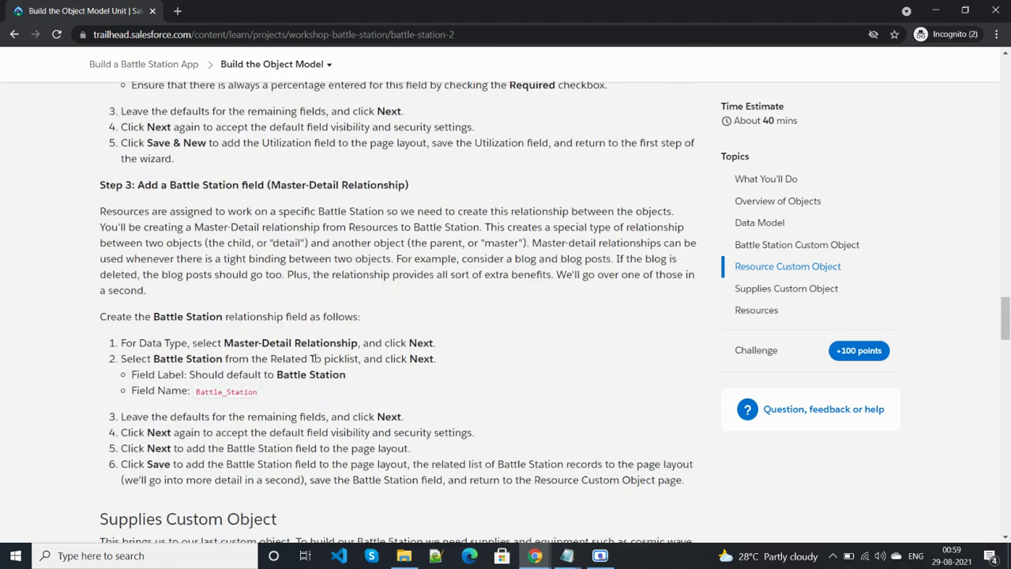
triple_click(217, 392)
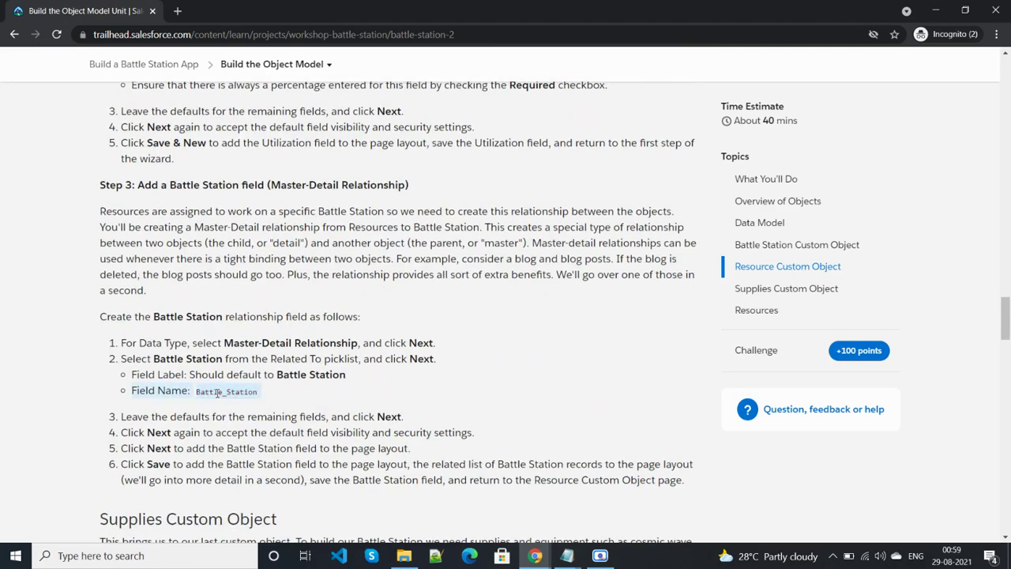
click(312, 396)
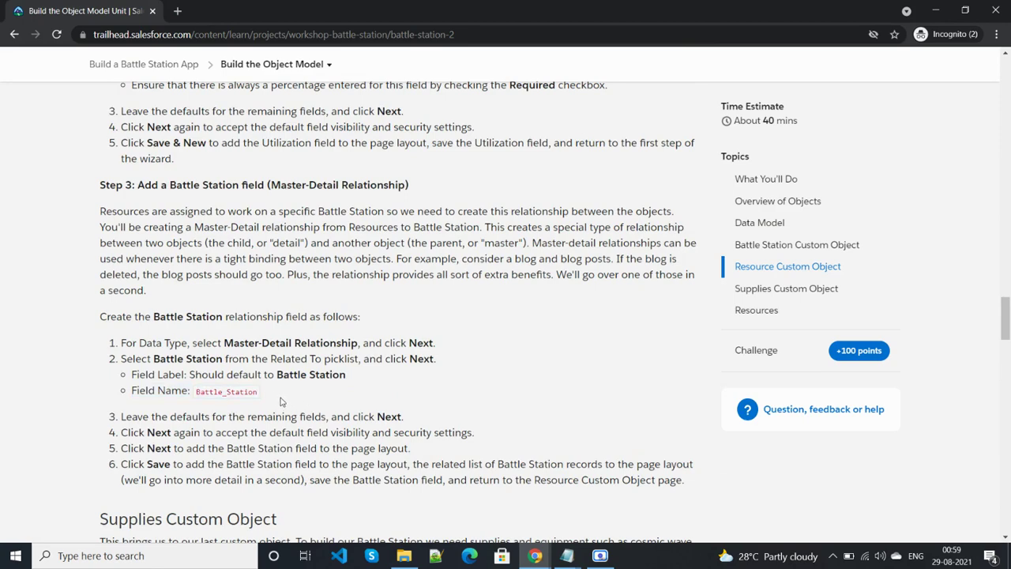
Back in Salesforce, choose Master-Detail Relationship as the new Resource field's data type and continue to the related object.
key(alt+Tab)
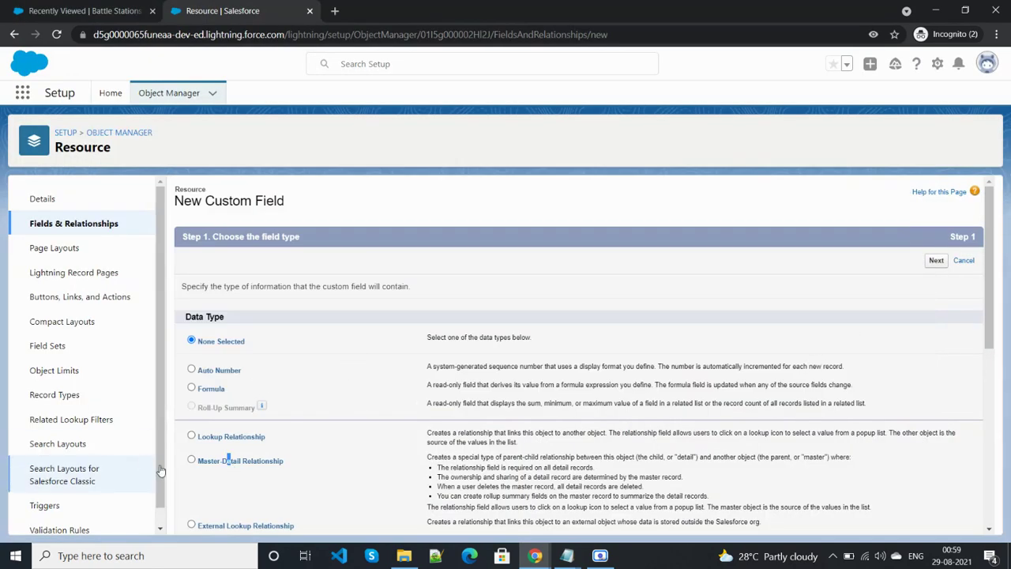
click(191, 458)
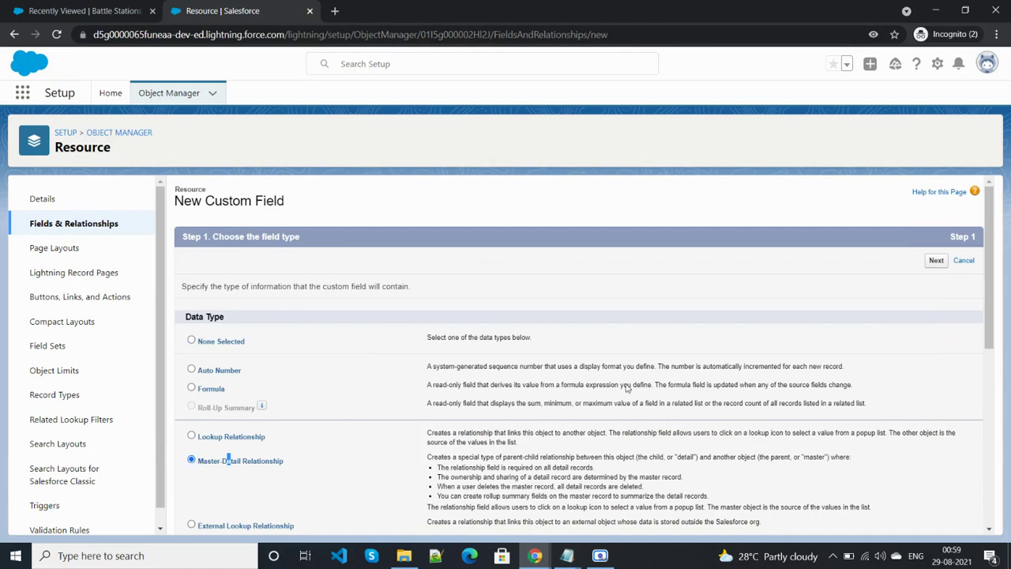
click(936, 260)
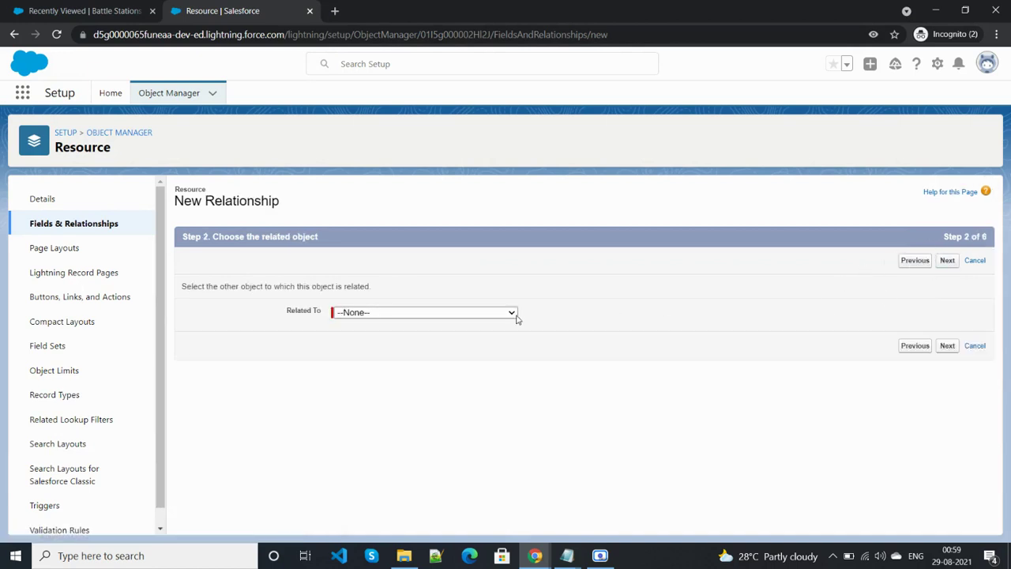
Set Battle Station as the object the Resource is related to and continue to the label and name details.
click(512, 314)
key(b)
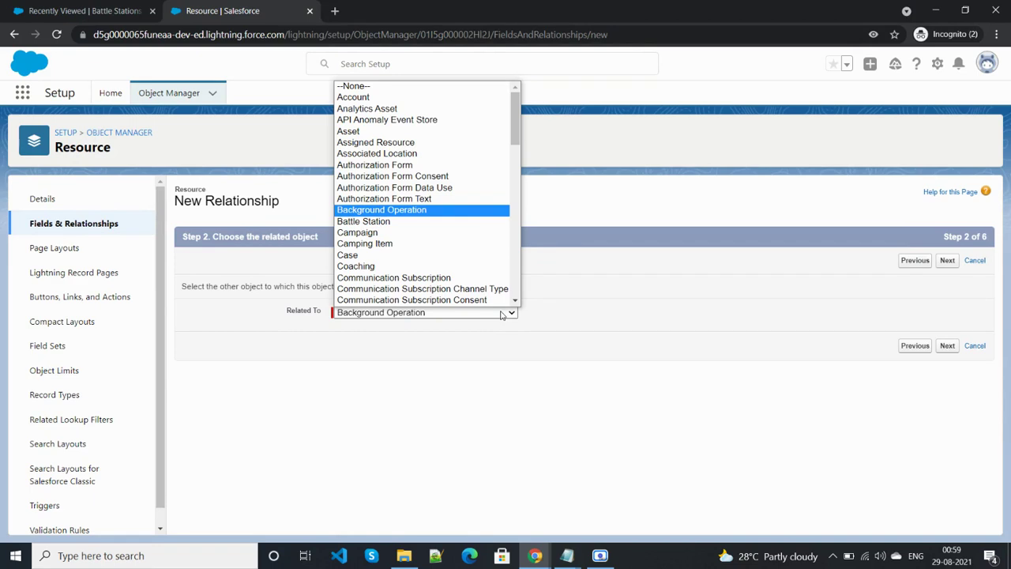
key(b)
key(Return)
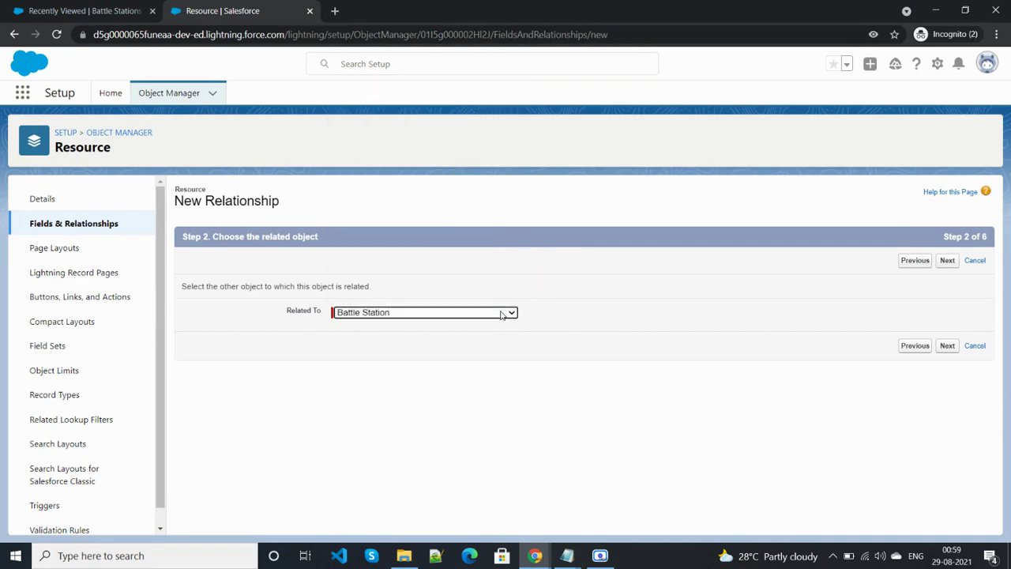
click(947, 263)
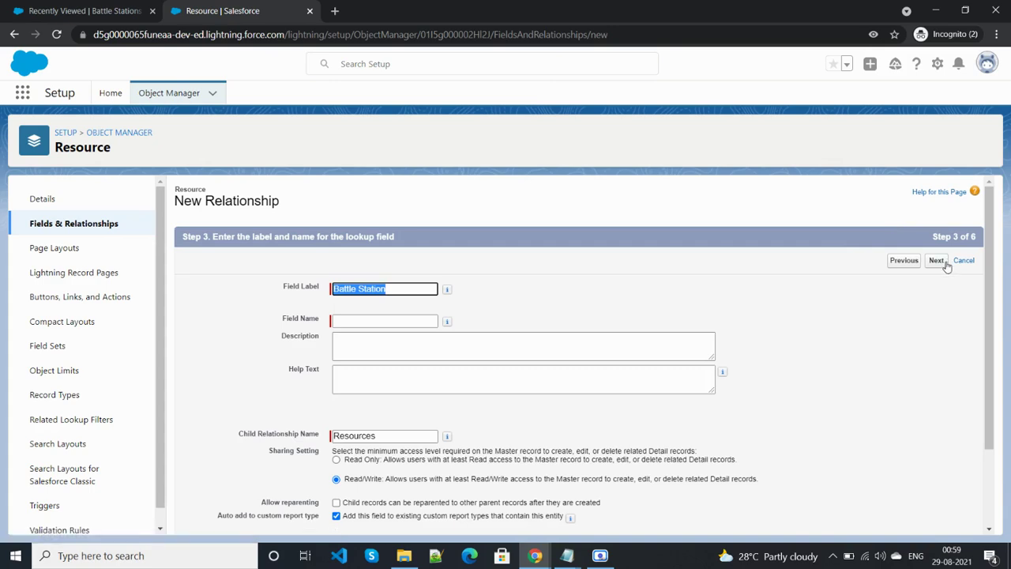
Check the Battle Station field's label and name against the Trailhead instructions, and accept the defaults and field-level security.
key(alt+Tab)
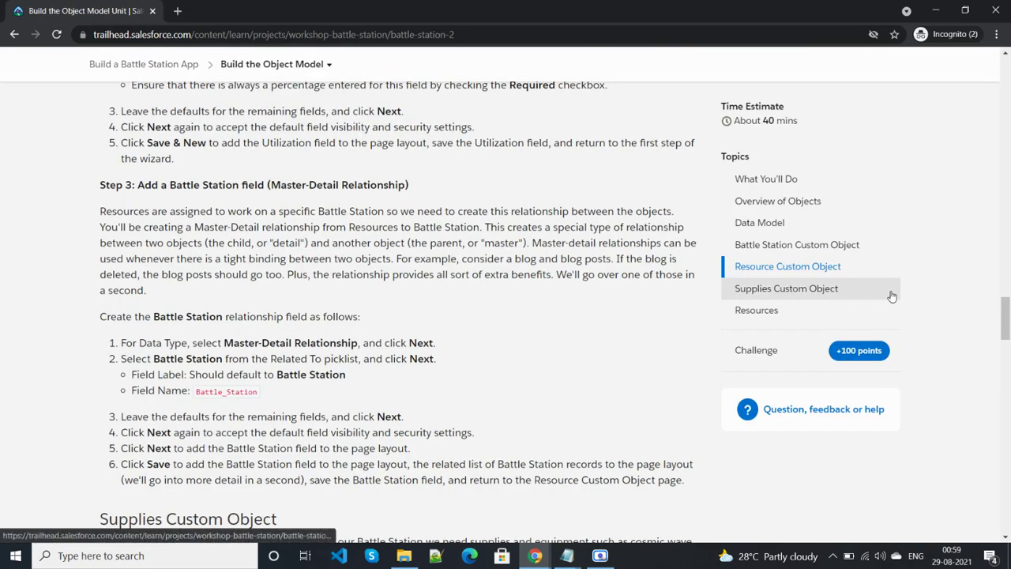
key(alt+Tab)
scroll(604, 370, down, 2)
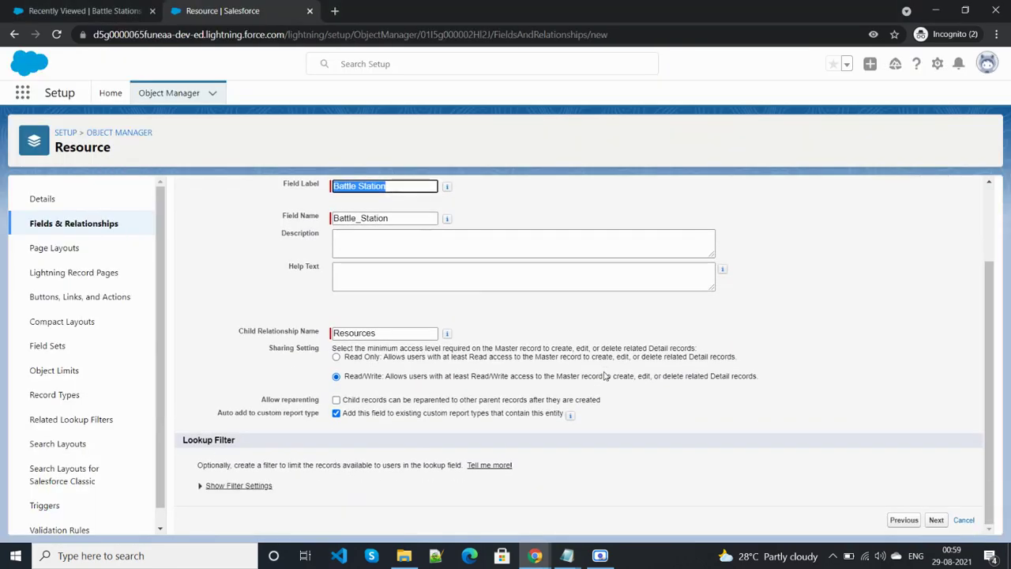
key(alt+Tab)
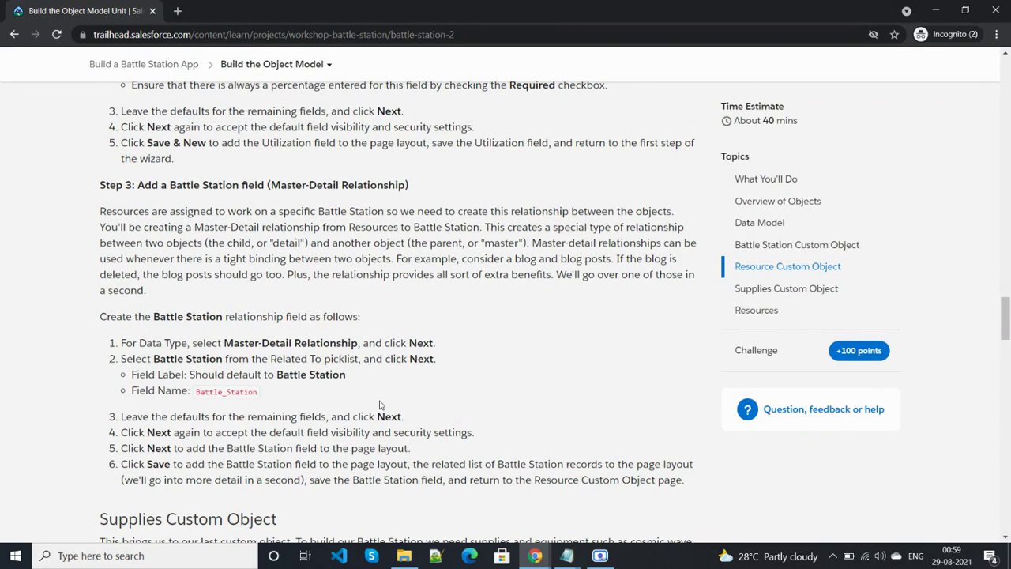
key(alt+Tab)
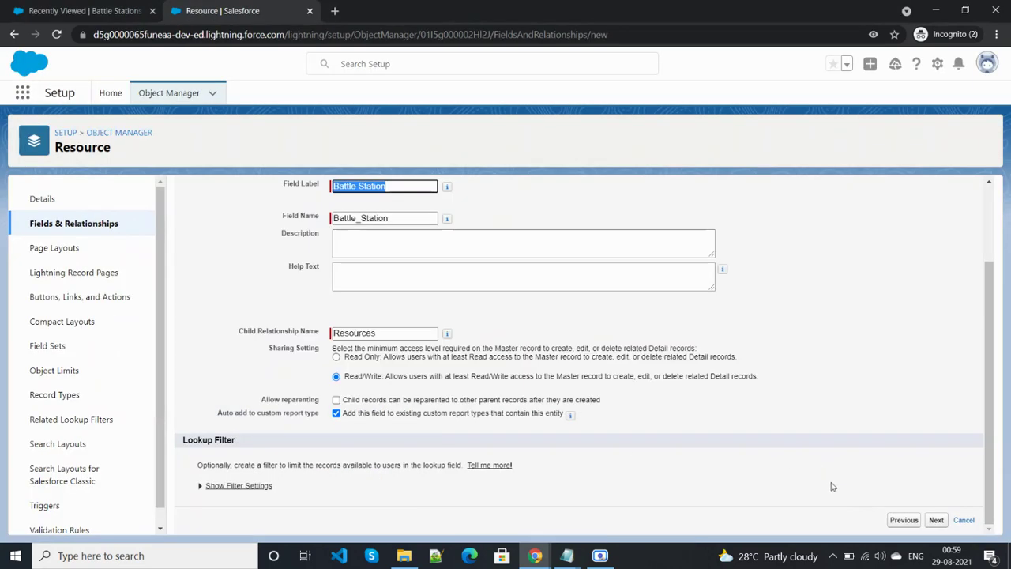
click(937, 520)
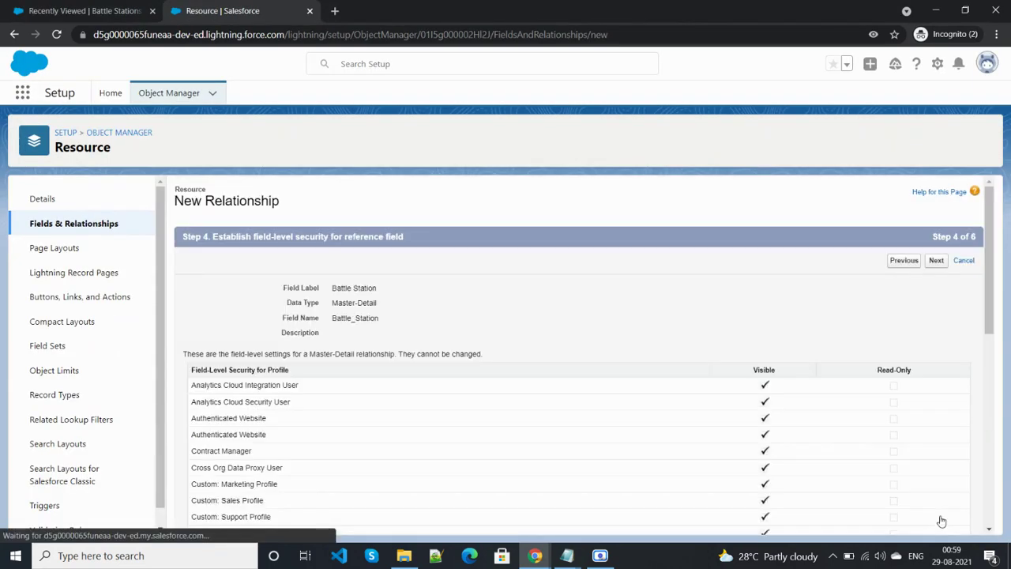
click(936, 261)
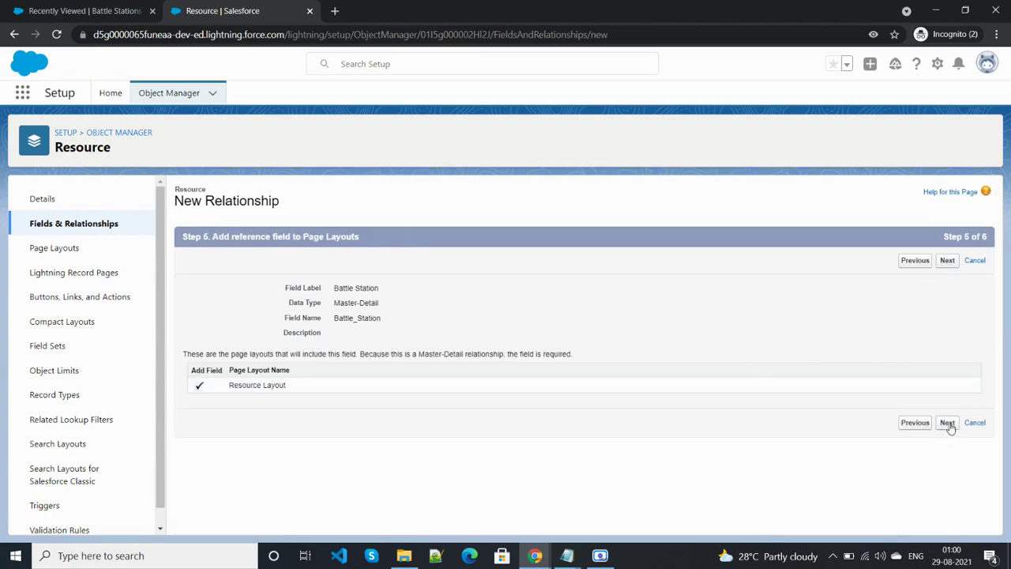
Following the Trailhead instructions, keep the default page layout and Resources related list for the Battle Station field and save it.
key(alt+Tab)
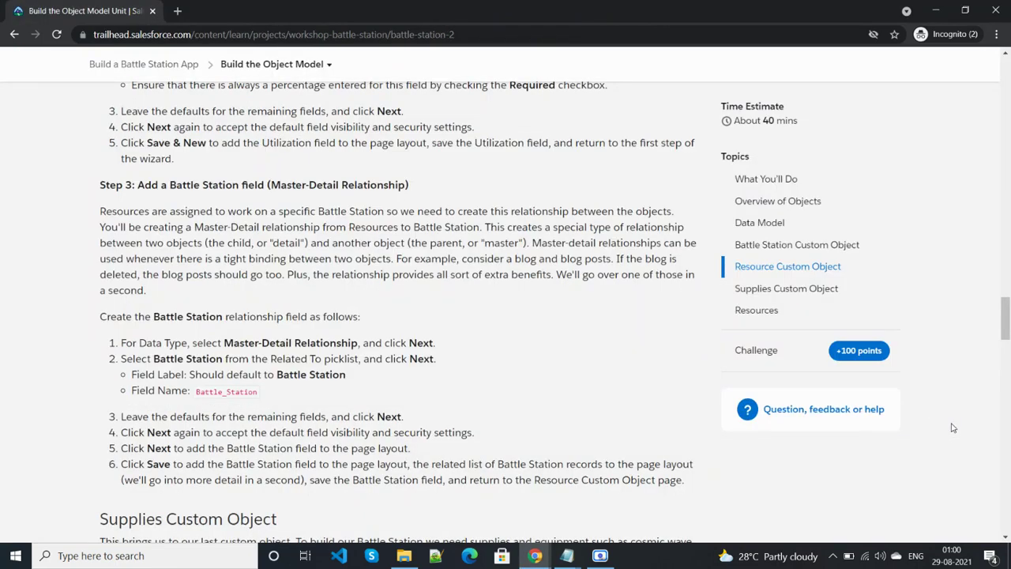
key(alt+Tab)
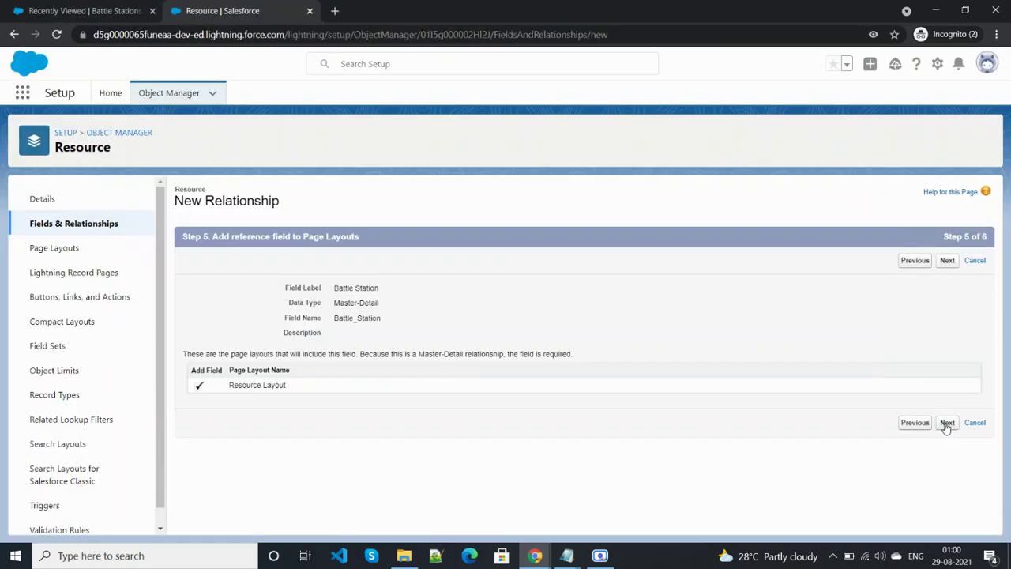
click(944, 424)
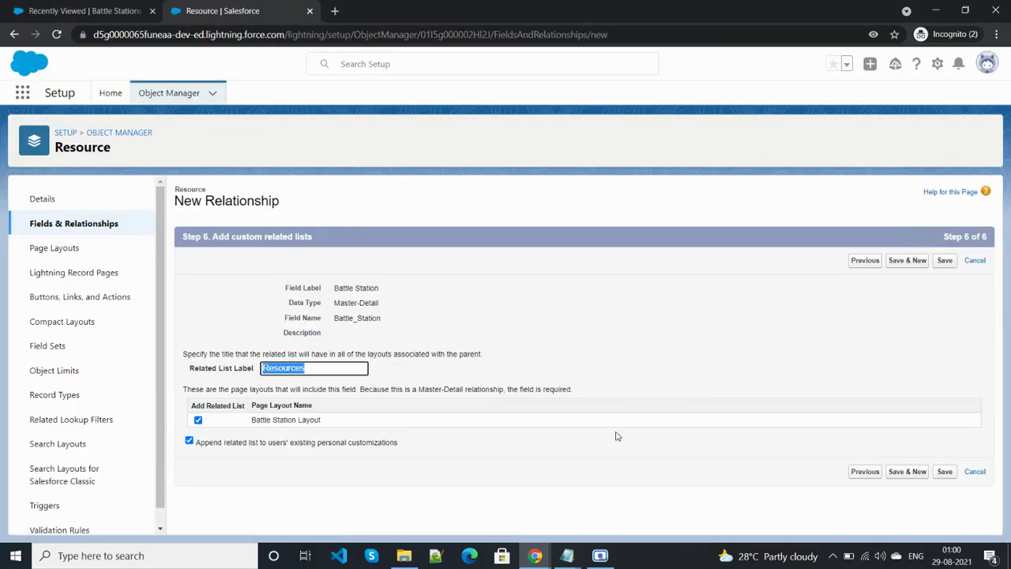
key(alt+Tab)
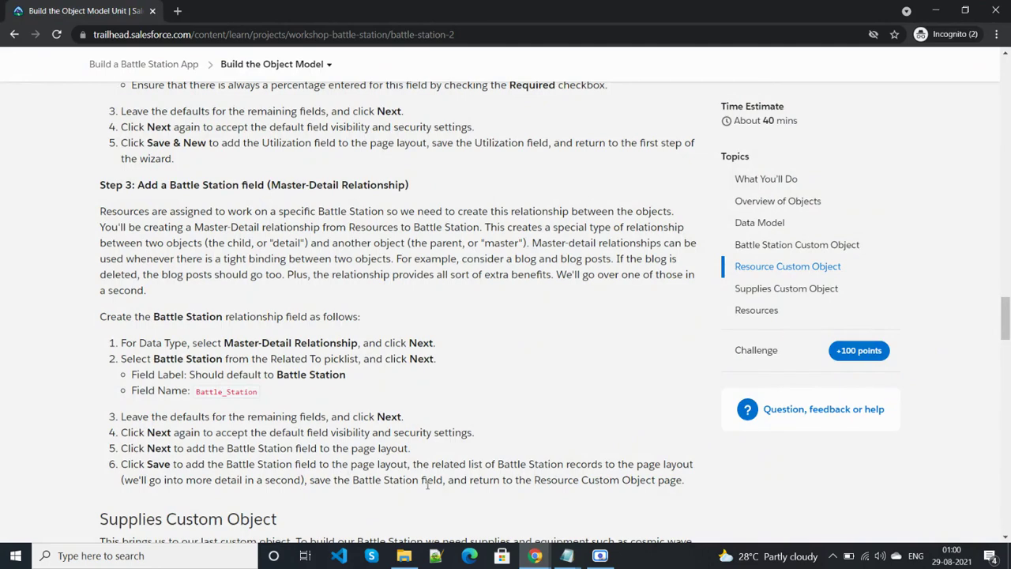
scroll(428, 485, down, 5)
scroll(427, 485, up, 5)
click(1005, 536)
click(1006, 537)
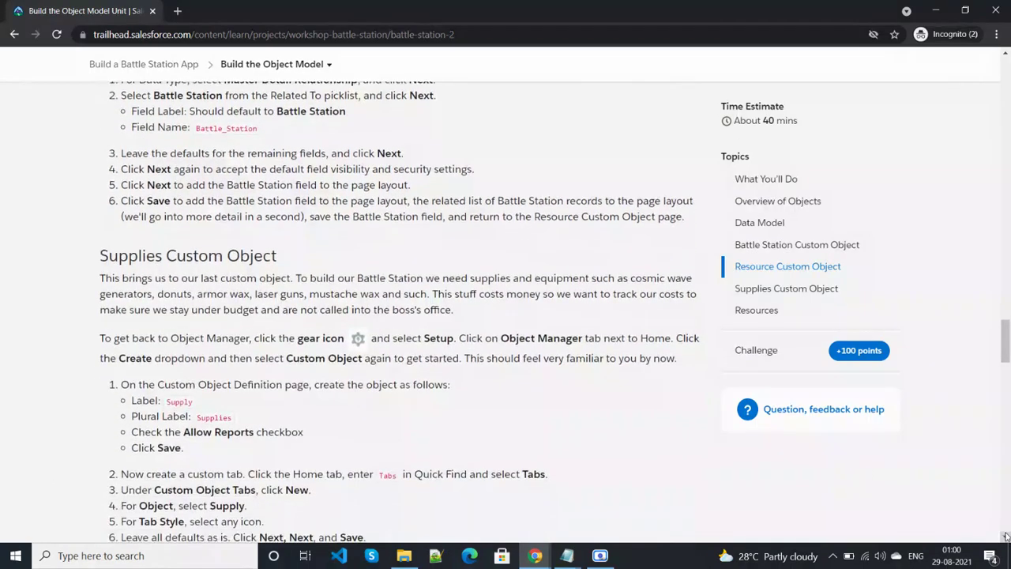
key(alt+Tab)
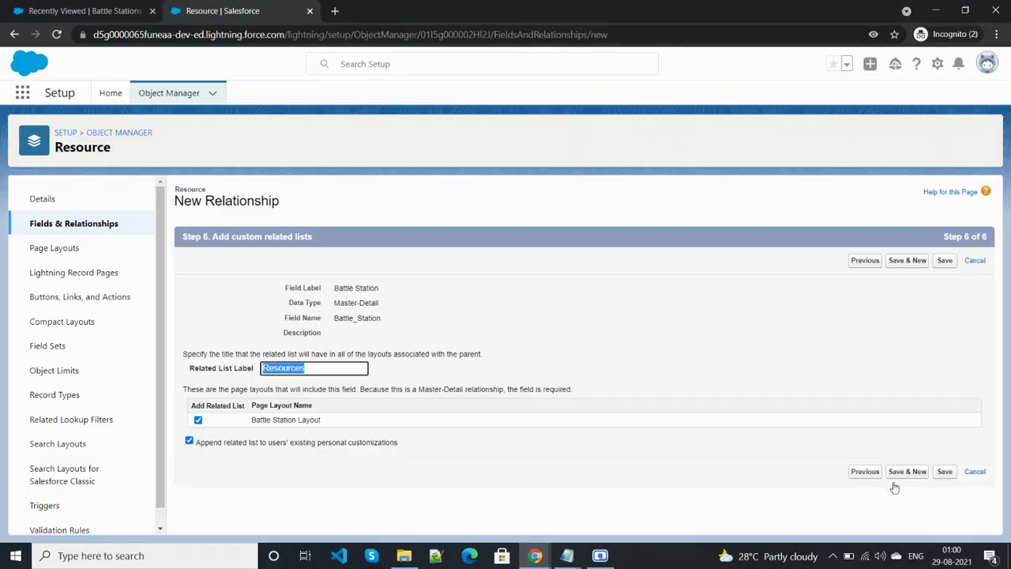
click(945, 471)
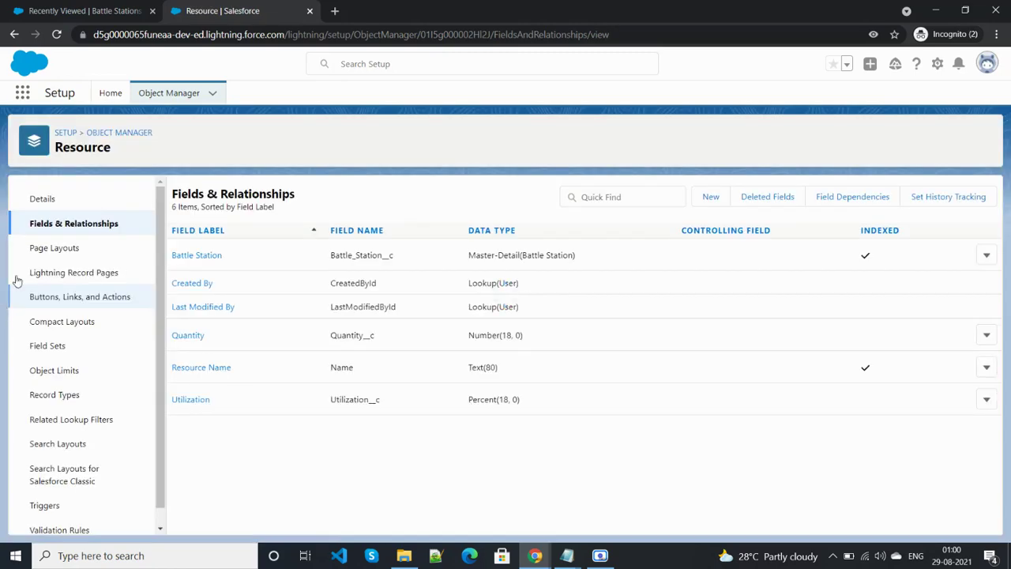
Select the Supply label in the Trailhead instructions and start a new custom object in Salesforce's Object Manager.
key(alt+Tab)
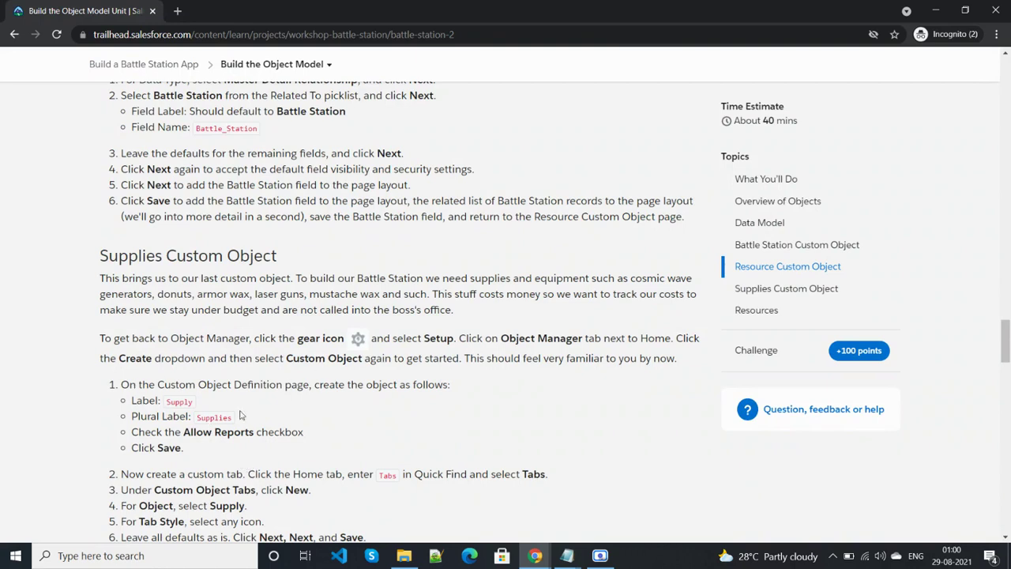
double_click(185, 401)
key(ctrl+Tab)
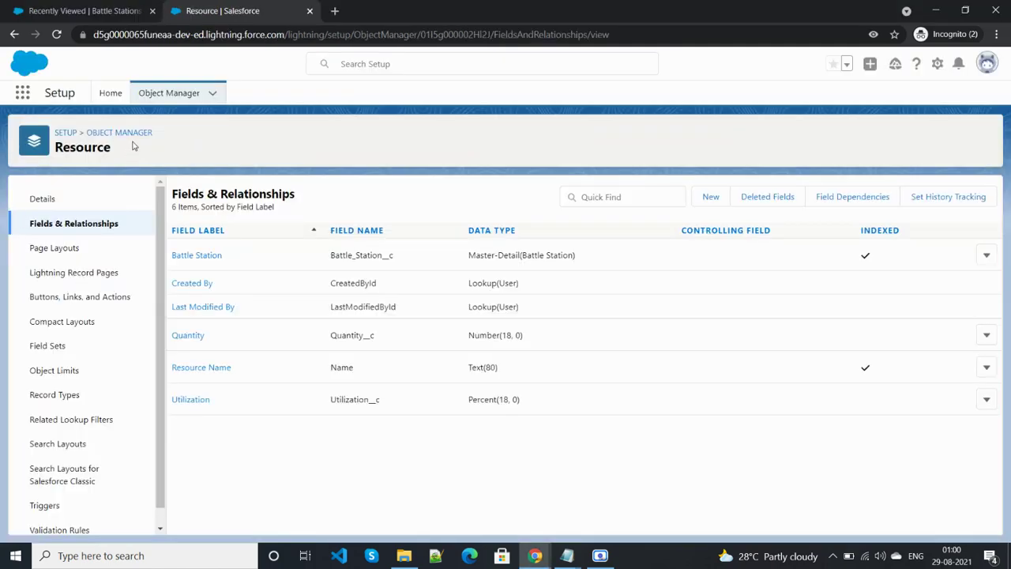
click(119, 136)
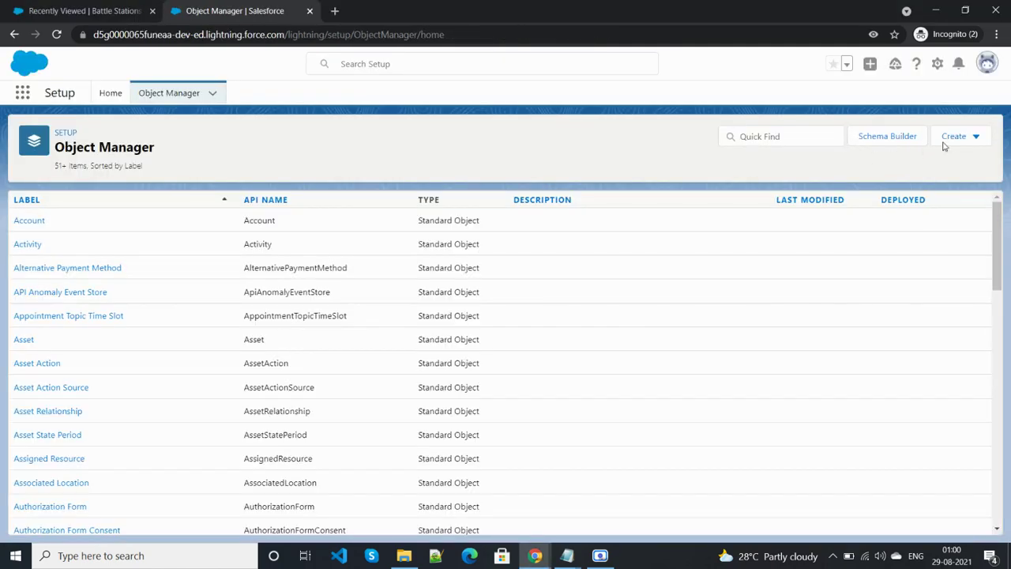
click(972, 138)
click(943, 174)
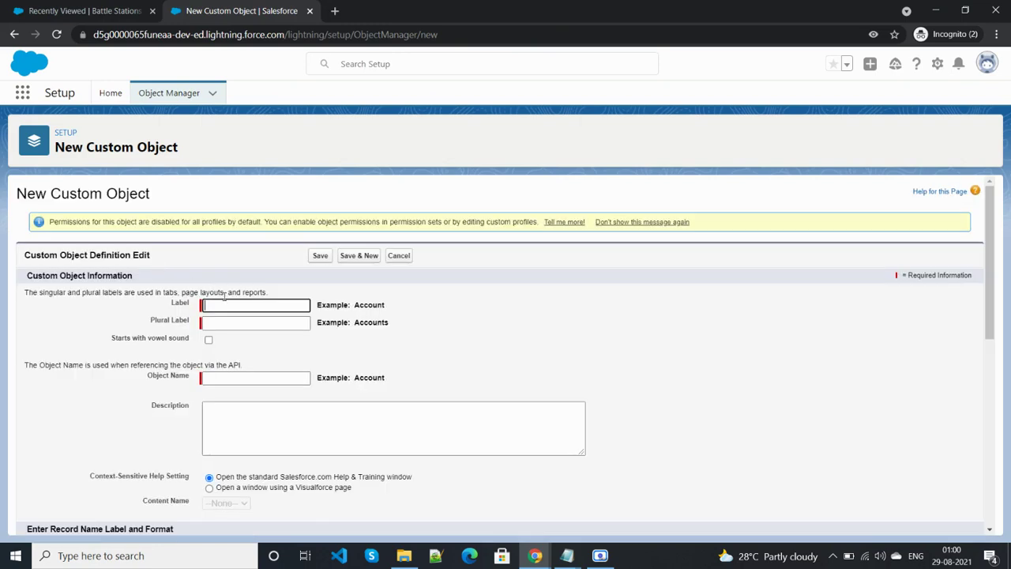
Label the new custom object Supply and give it the plural label Supplies, copied from the Trailhead instructions.
click(228, 304)
text(Supply)
key(Tab)
click(231, 323)
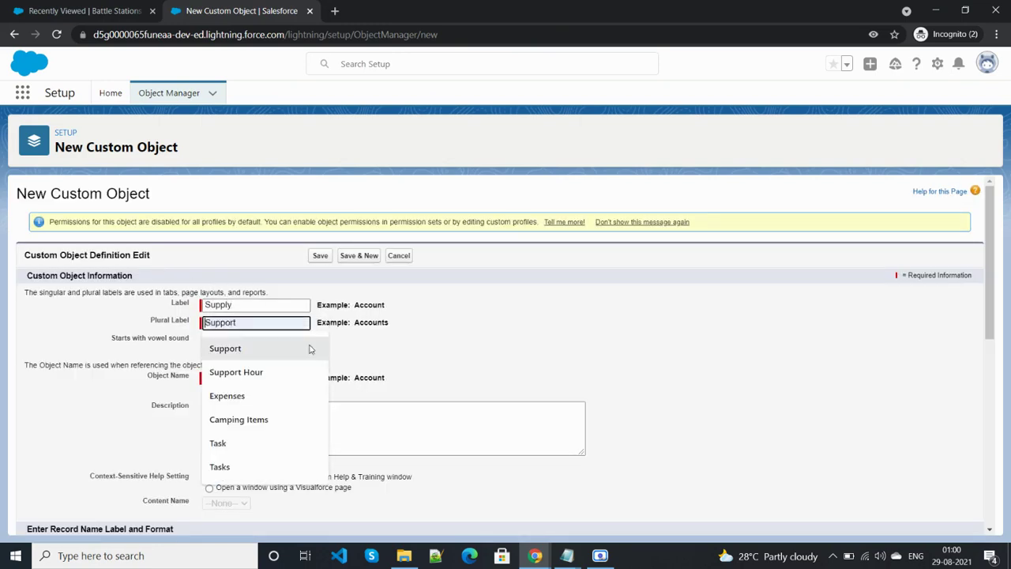
key(alt+Tab)
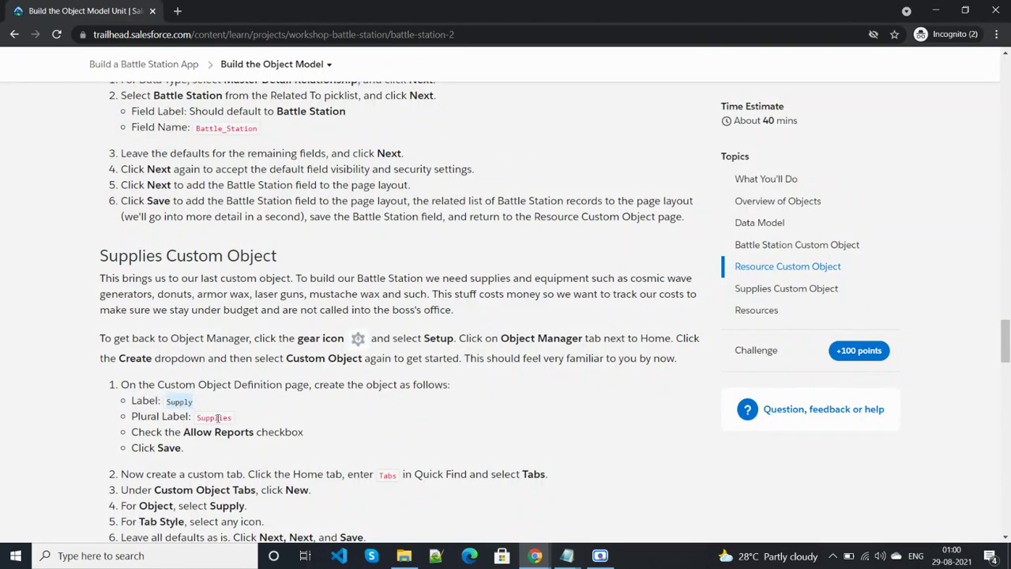
double_click(217, 418)
key(ctrl+c)
key(alt+Tab)
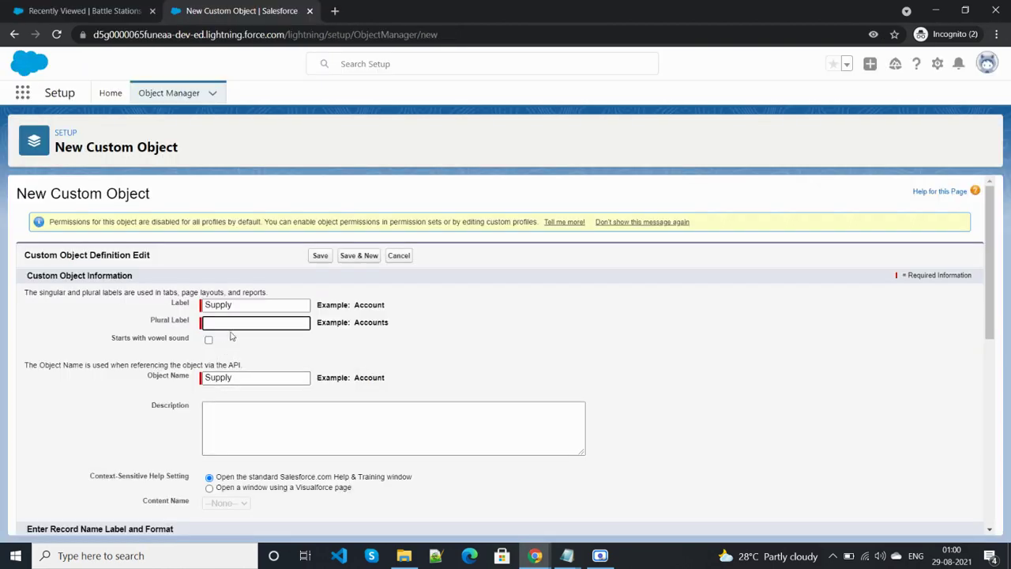
key(ctrl+v)
Check the Trailhead instructions for the remaining Supply settings and enable Allow Reports for the object.
key(alt+Tab)
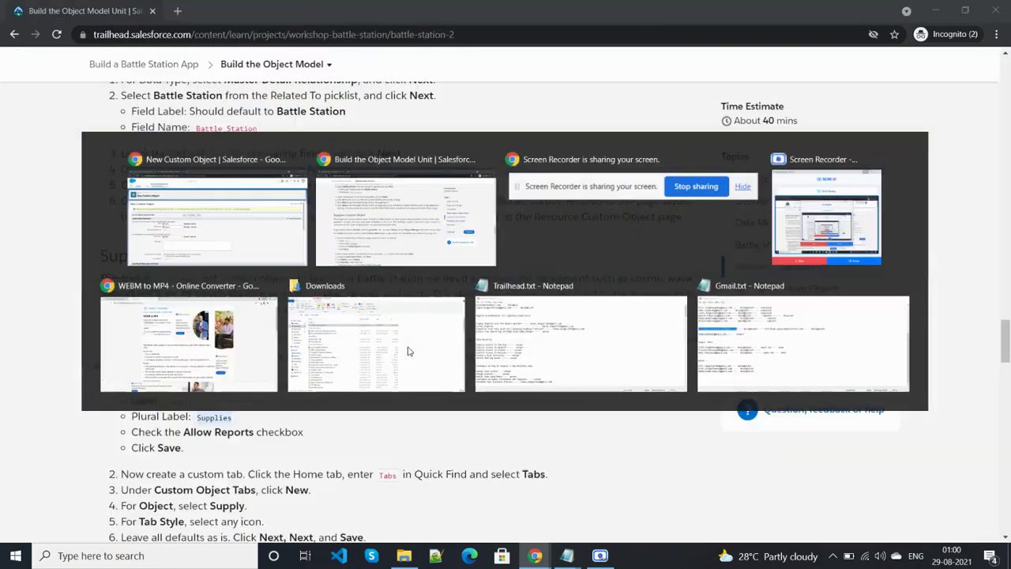
scroll(271, 474, down, 3)
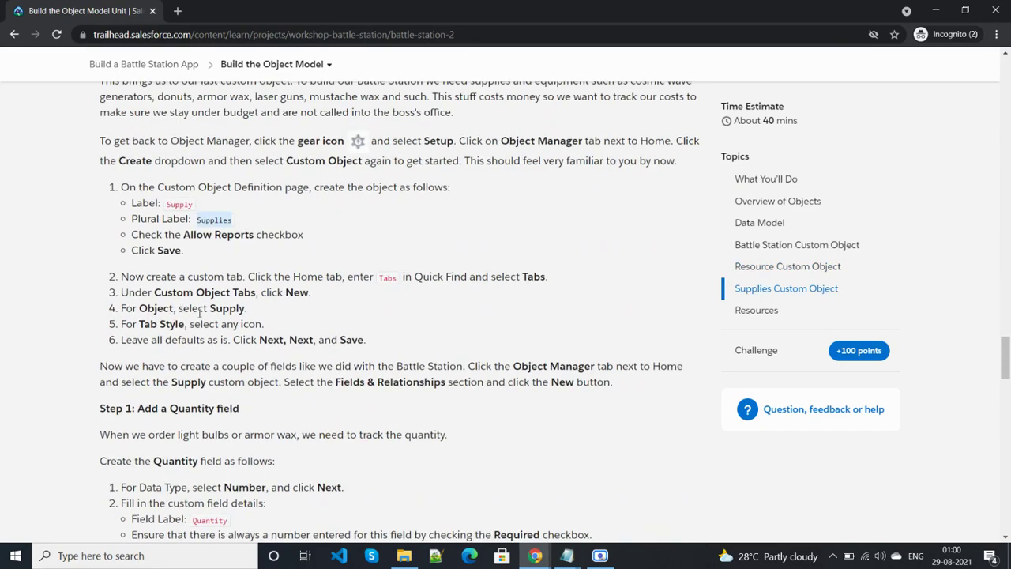
key(alt+Tab)
scroll(156, 411, down, 3)
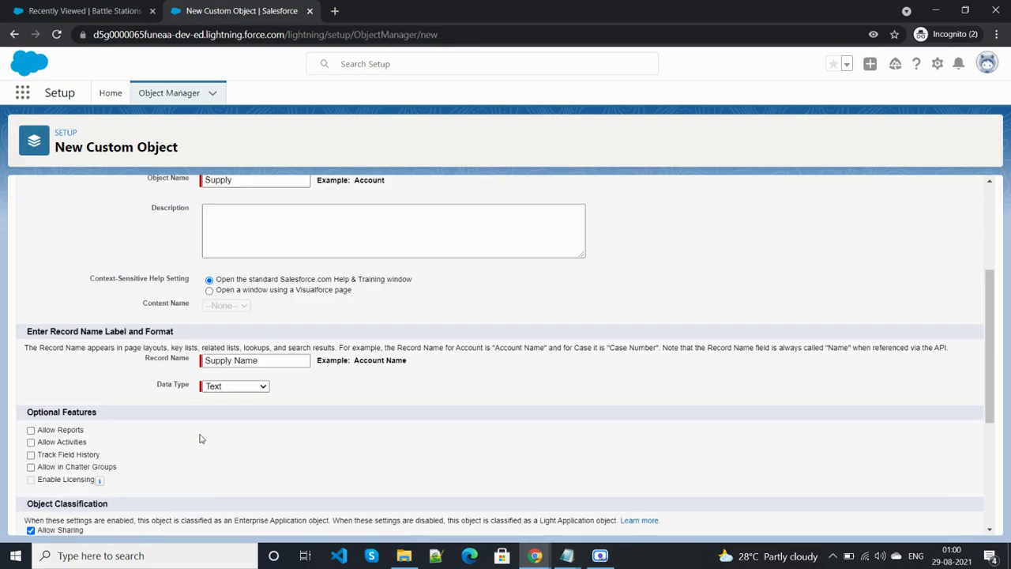
click(31, 431)
scroll(162, 450, down, 3)
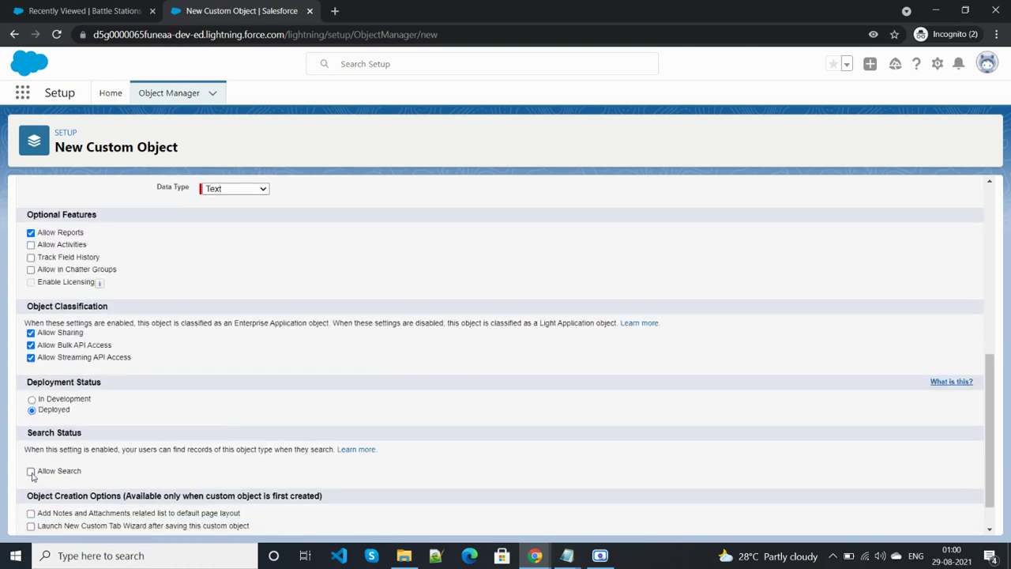
Include the Notes and Attachments related list, have the New Custom Tab Wizard launch after saving, and save the Supply object.
click(31, 512)
click(31, 525)
scroll(390, 469, down, 1)
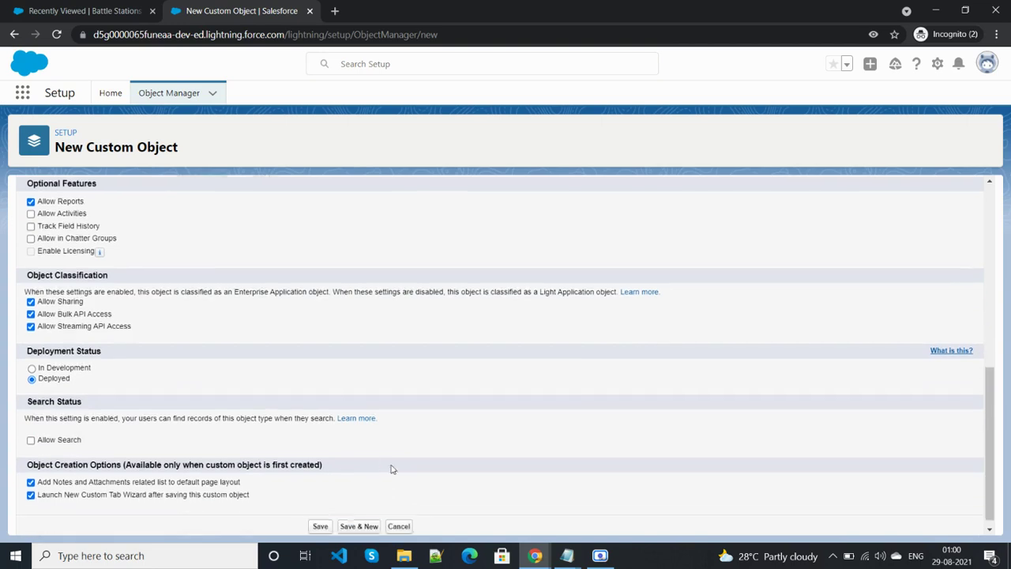
click(320, 519)
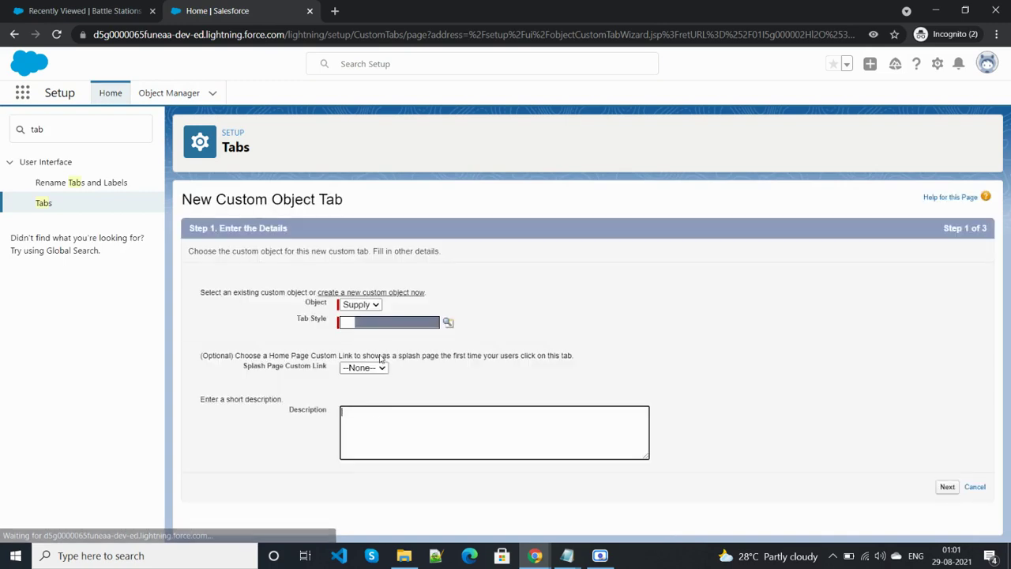
Give the Supply tab the Fan style and save it with the default profile visibility and app settings.
click(447, 322)
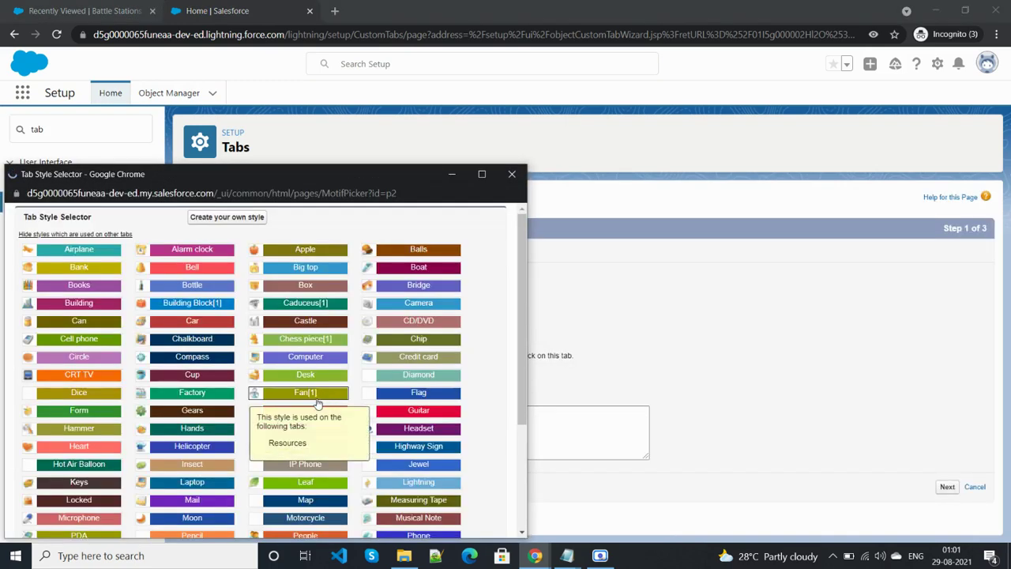
click(306, 335)
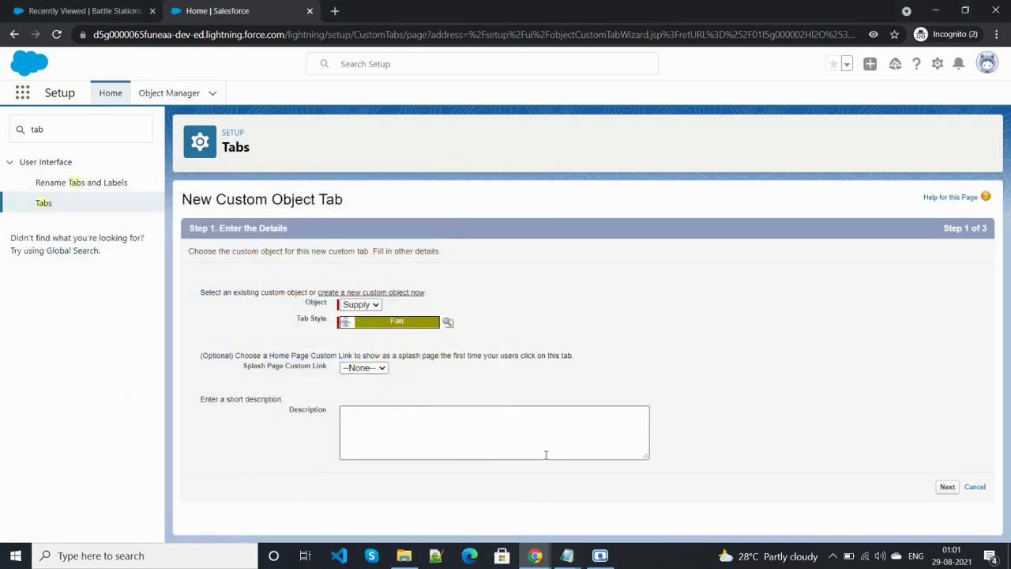
click(947, 487)
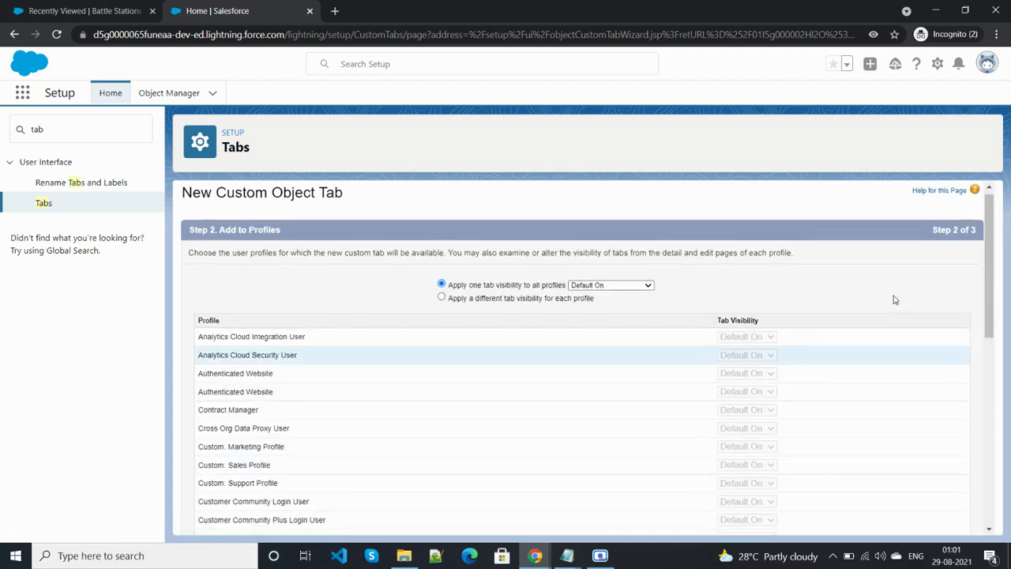
scroll(893, 298, down, 5)
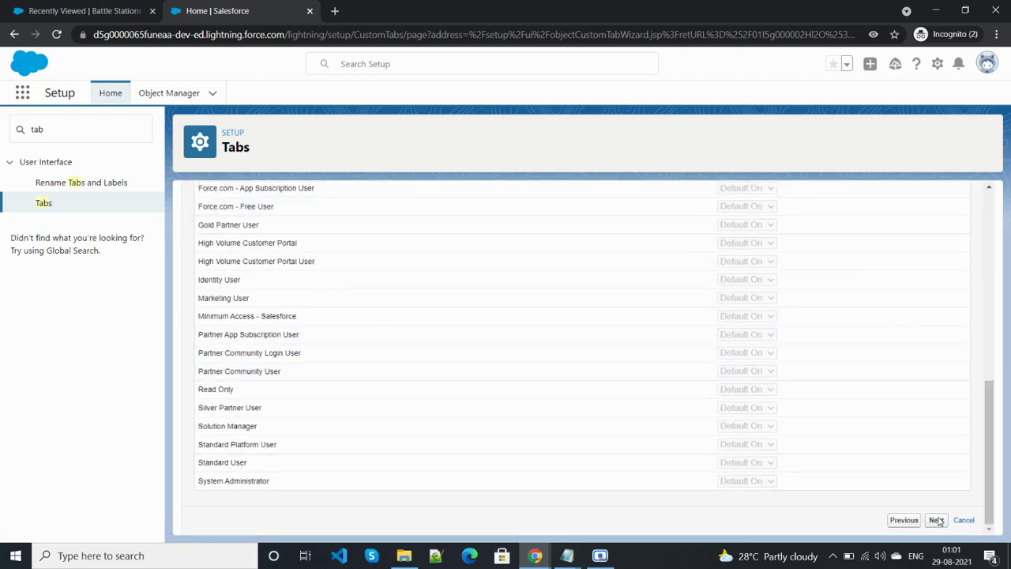
click(936, 519)
scroll(919, 368, down, 5)
click(933, 519)
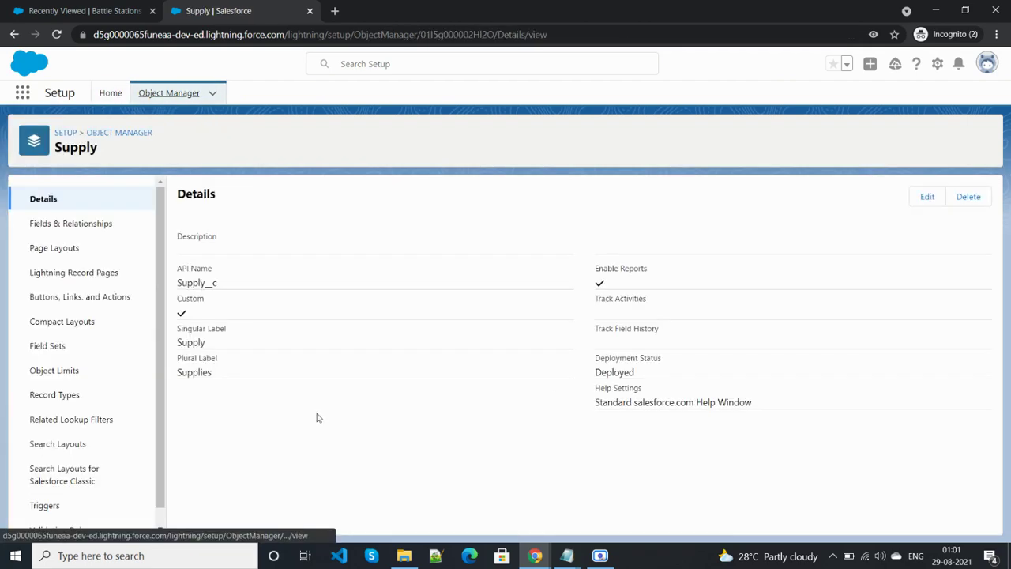
Open the Supply object's fields and relationships, and review the Trailhead instructions for its Quantity field, selecting the field label there.
click(77, 234)
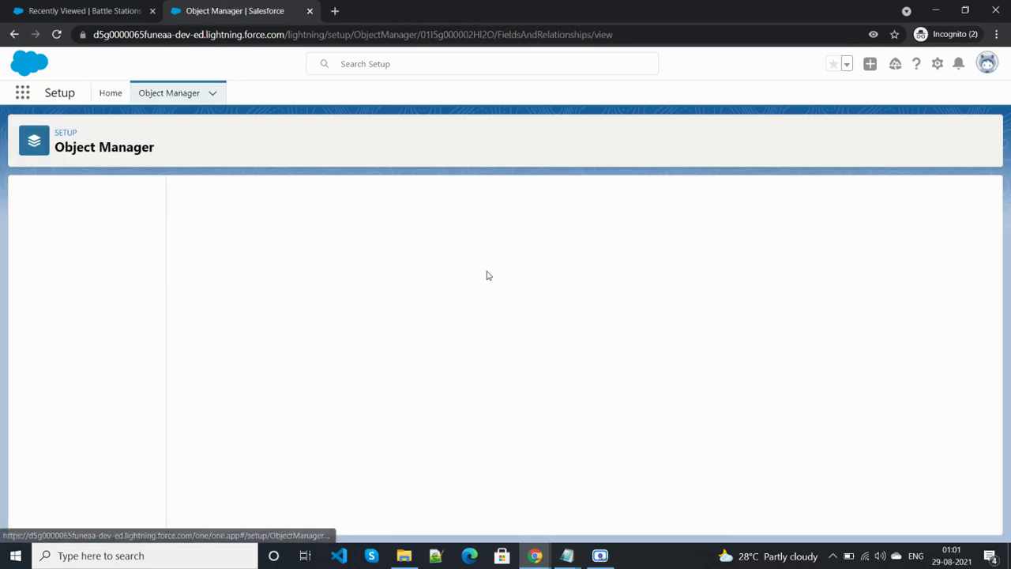
key(alt+Tab)
scroll(202, 391, down, 3)
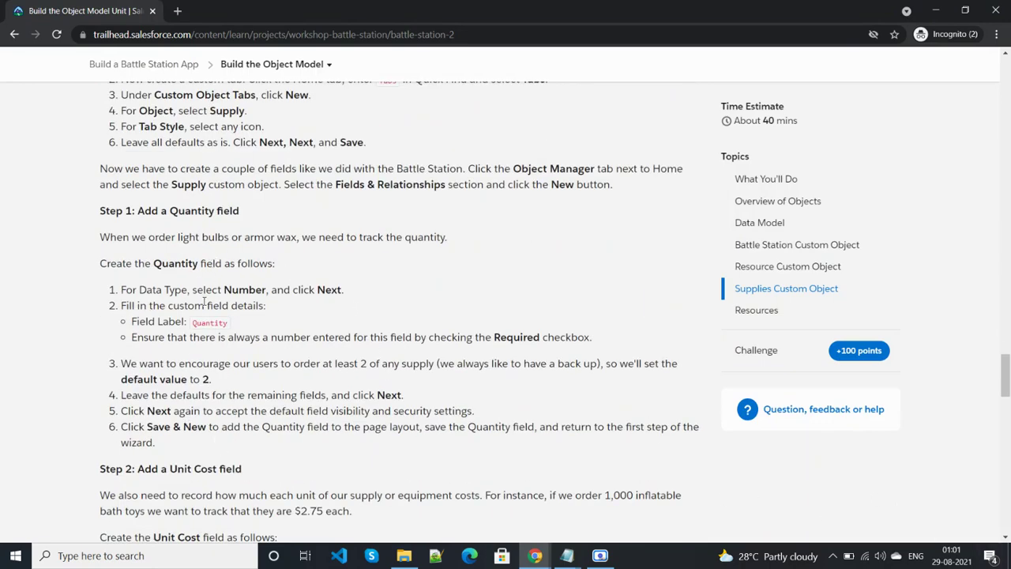
double_click(212, 324)
scroll(390, 380, up, 15)
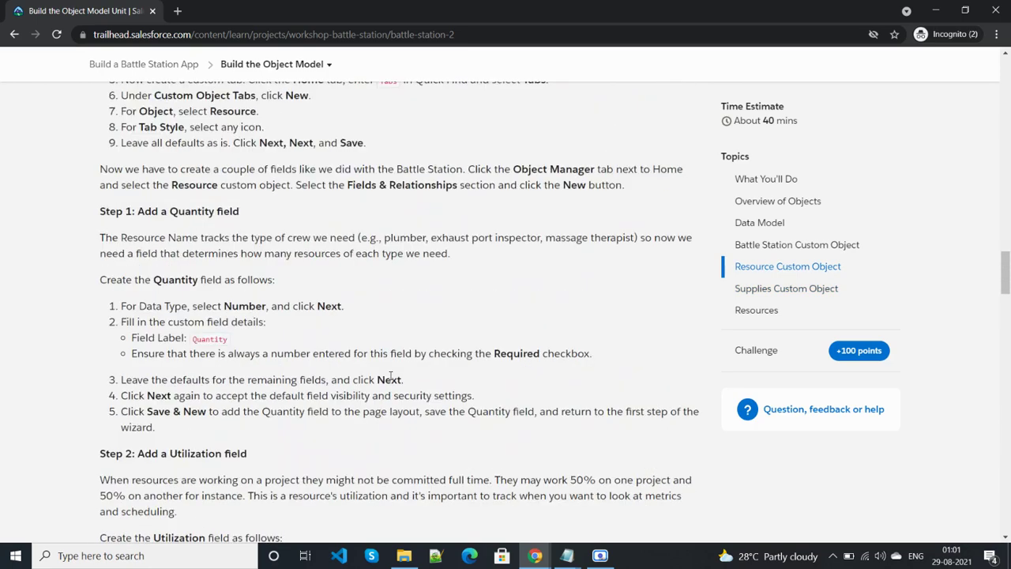
scroll(389, 376, down, 15)
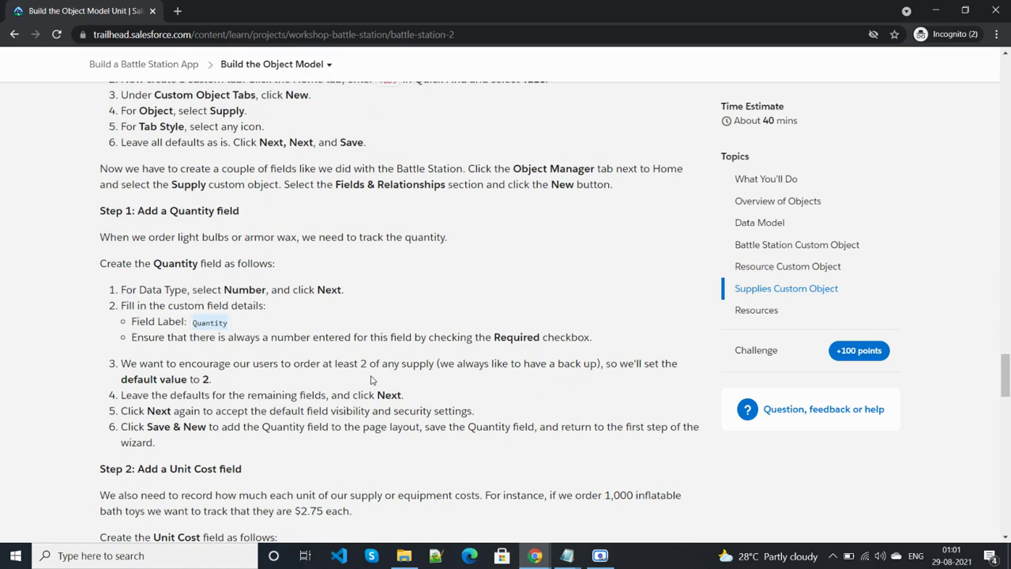
Start a new custom field on the Supply object with the Number data type and label it Quantity.
key(alt+Tab)
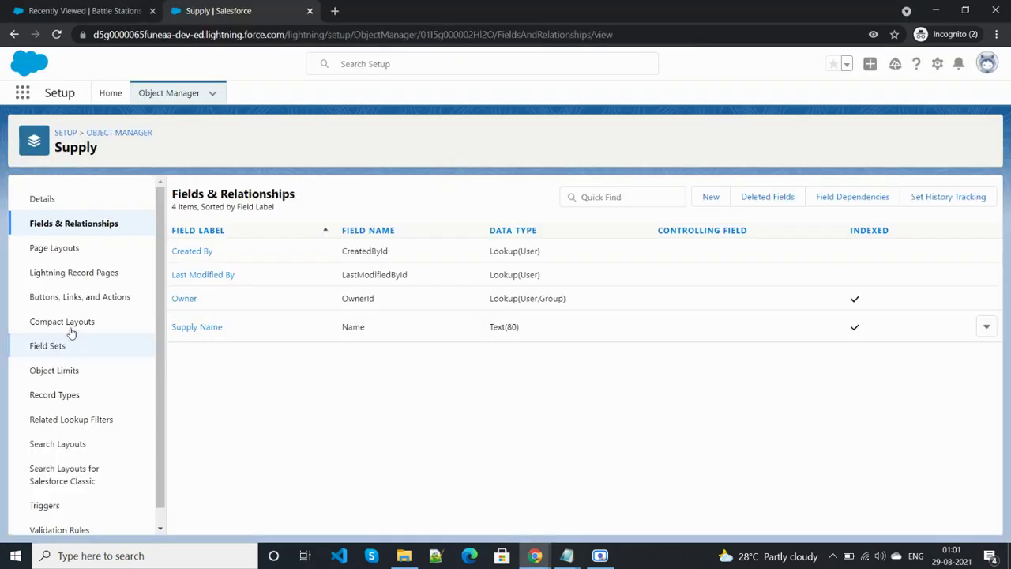
click(711, 198)
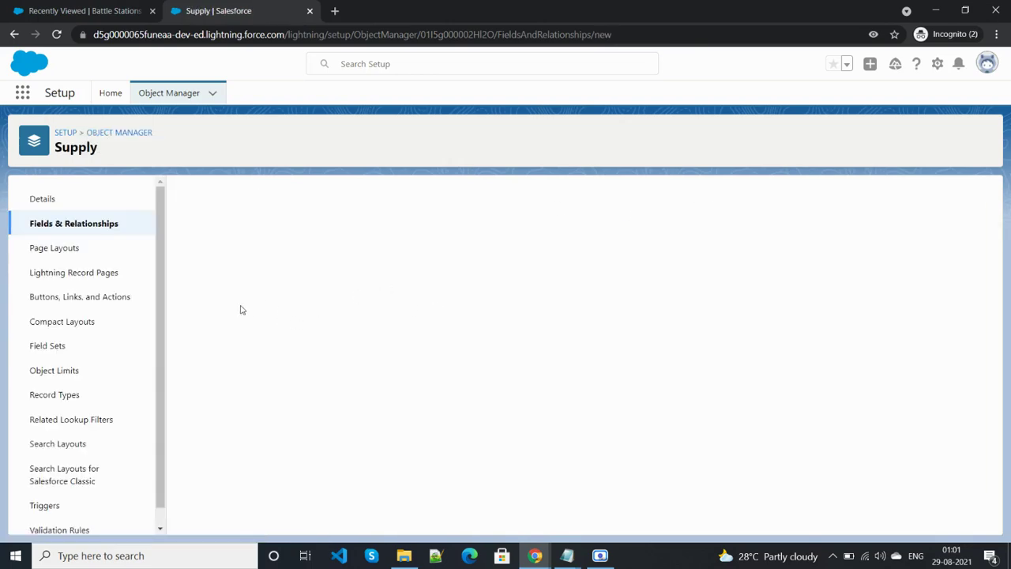
scroll(280, 476, down, 3)
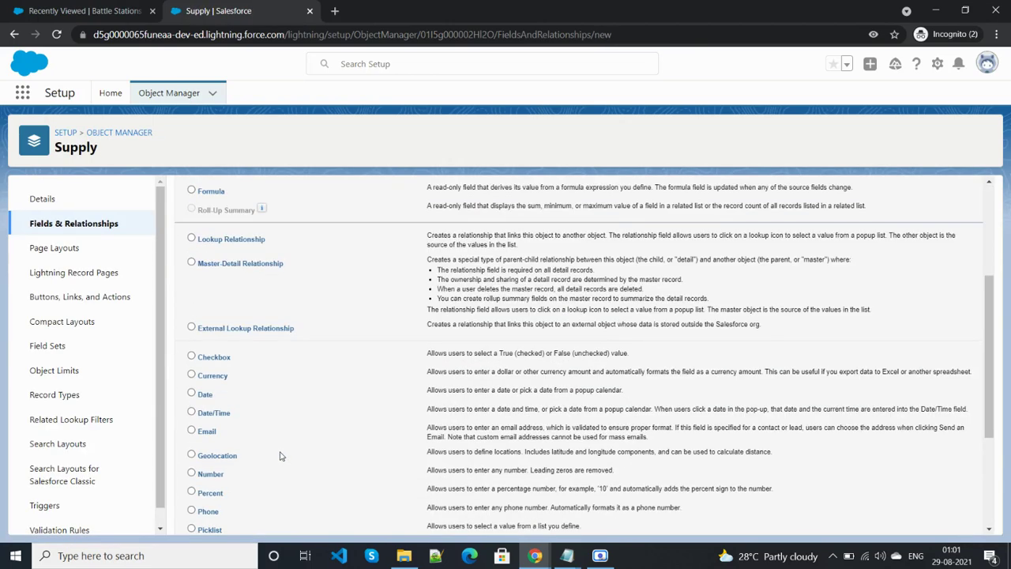
click(193, 474)
scroll(814, 466, down, 3)
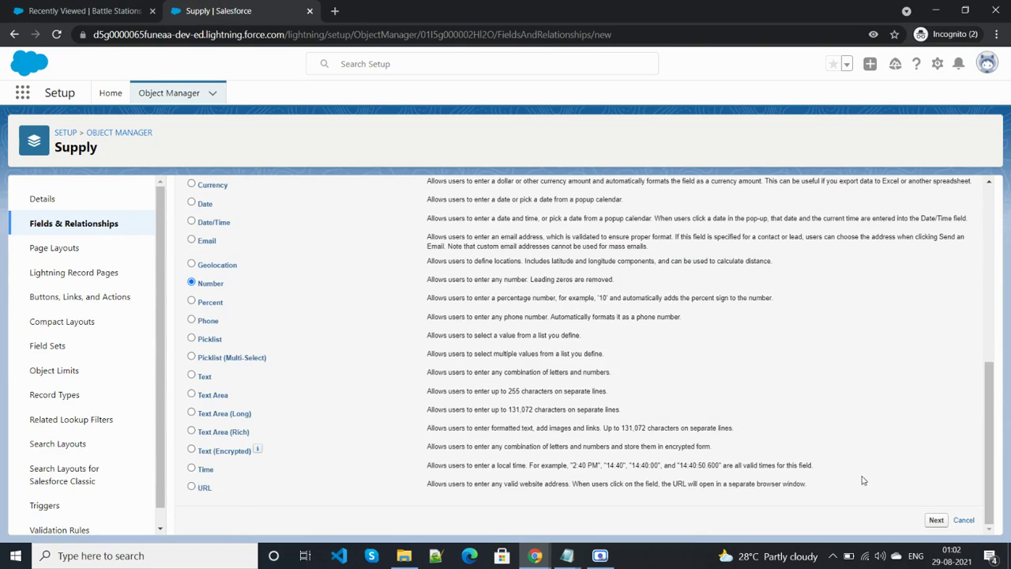
click(936, 519)
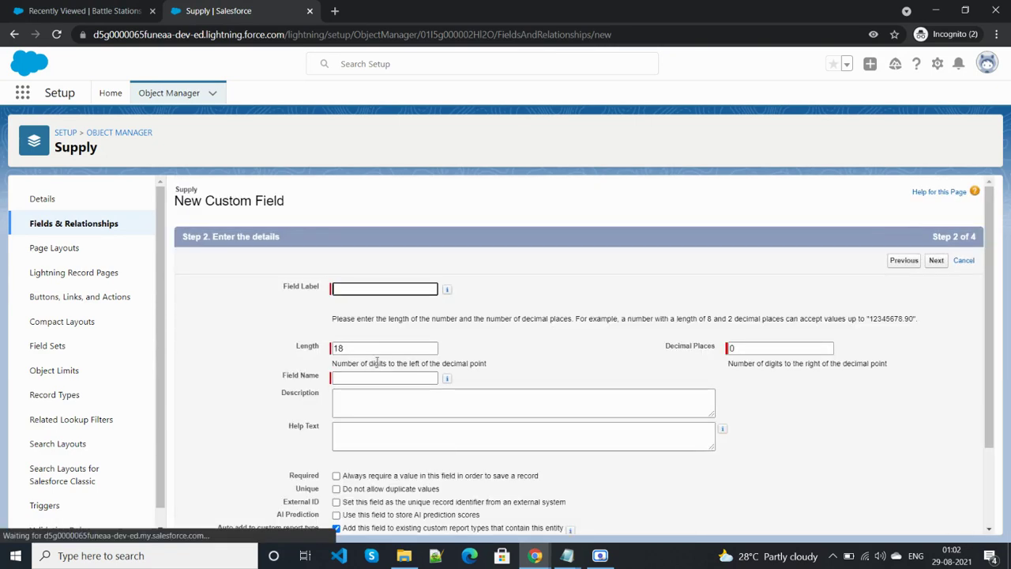
click(367, 291)
text(Quantity)
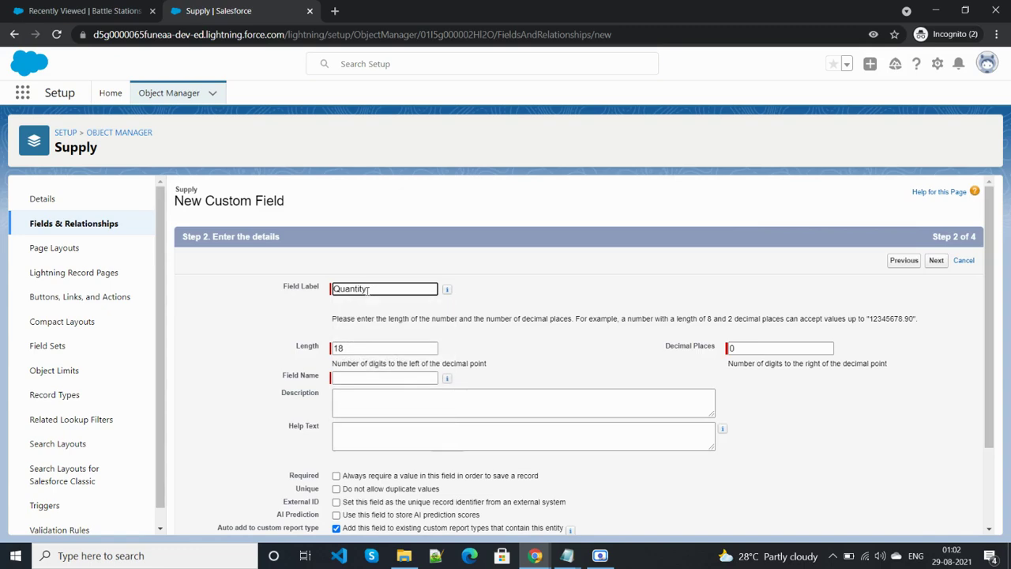
Check the Trailhead instructions for the remaining Quantity settings and set the field's default value to 2.
key(alt+Tab)
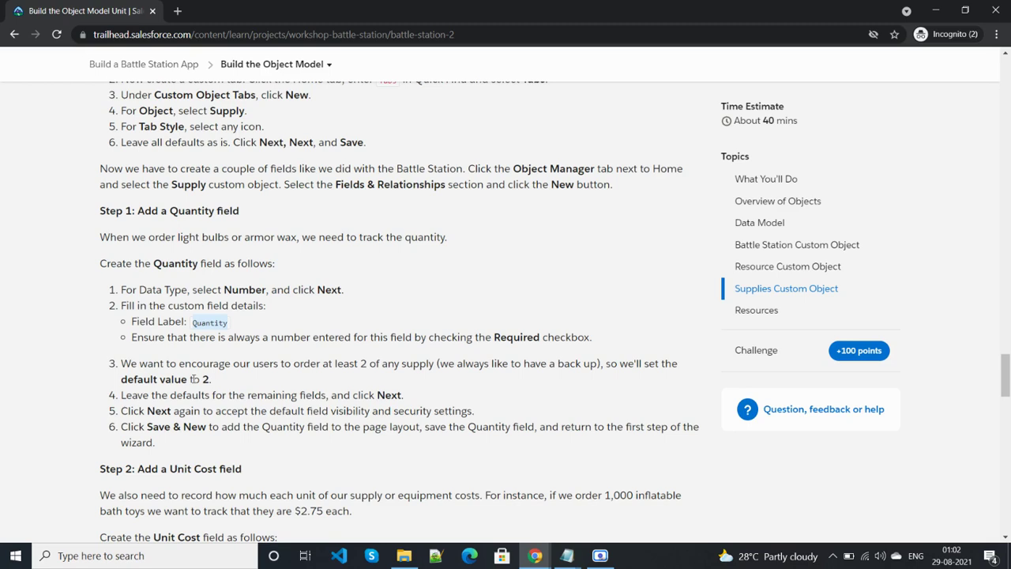
key(alt+Tab)
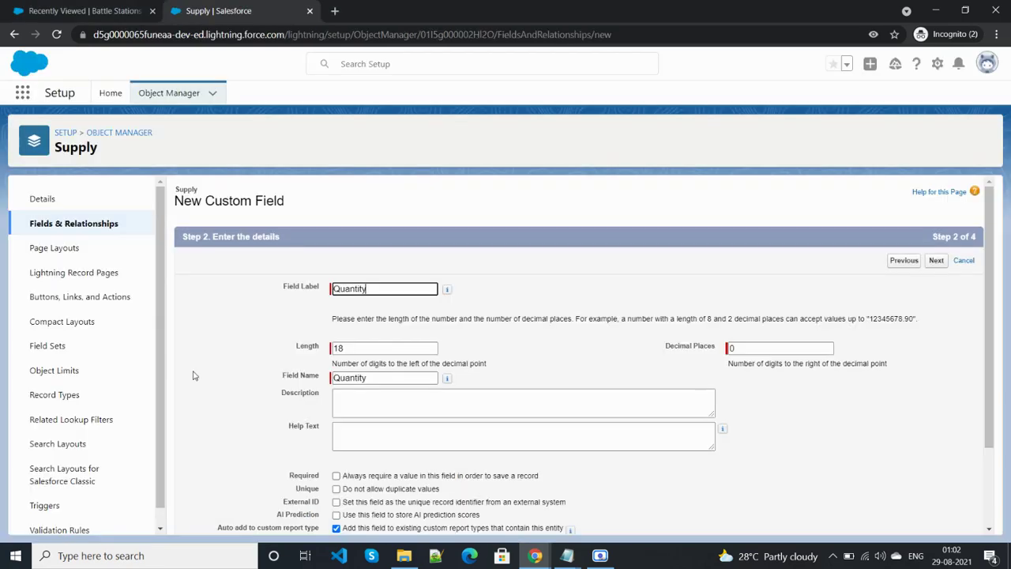
scroll(366, 459, down, 2)
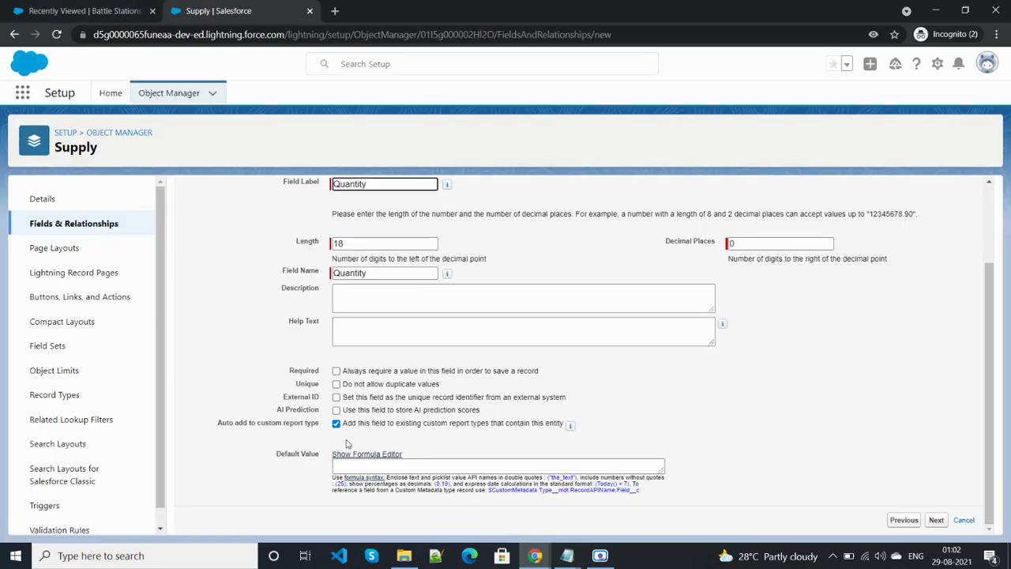
click(348, 467)
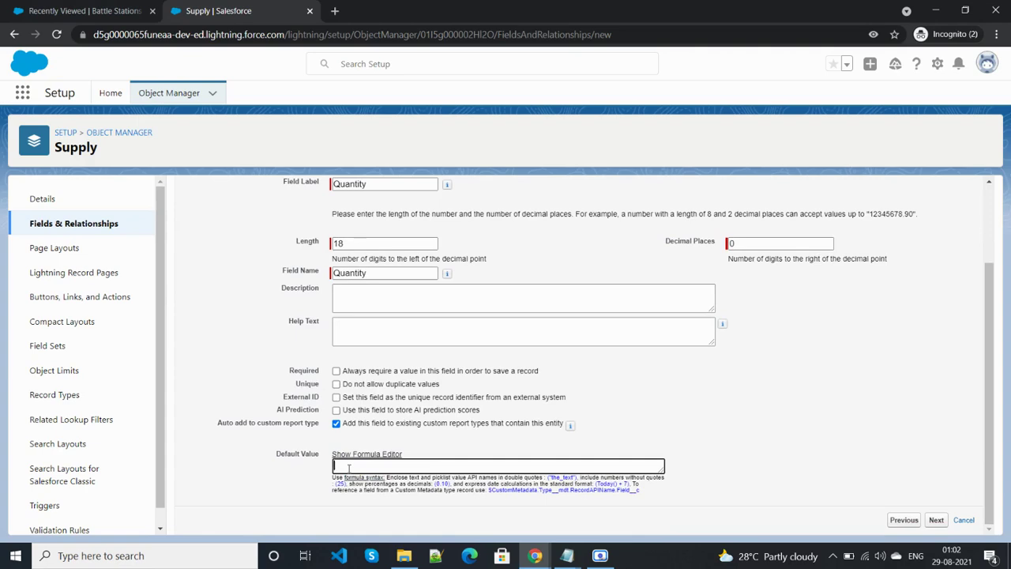
key(alt+Tab)
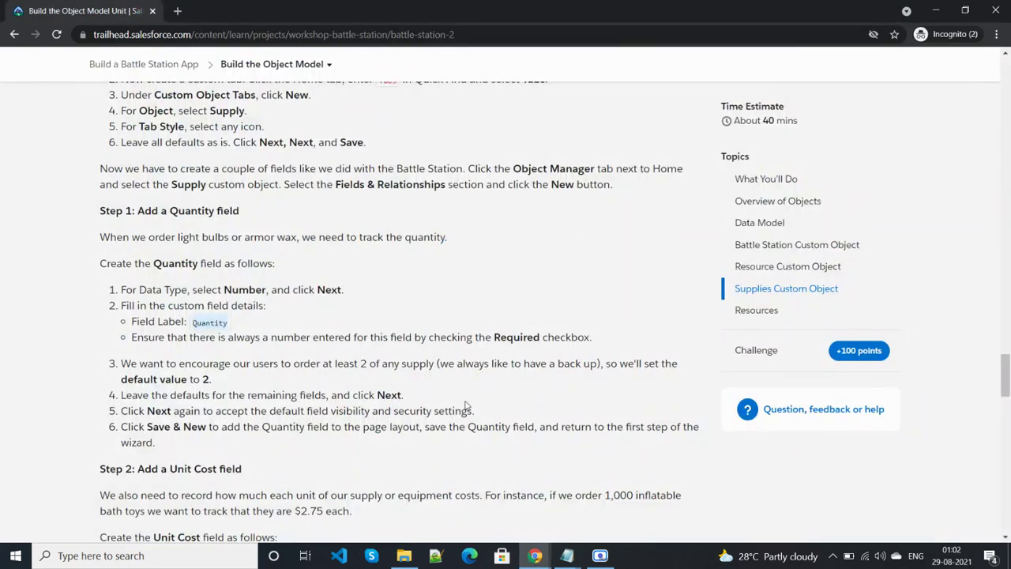
key(alt+Tab)
text(2)
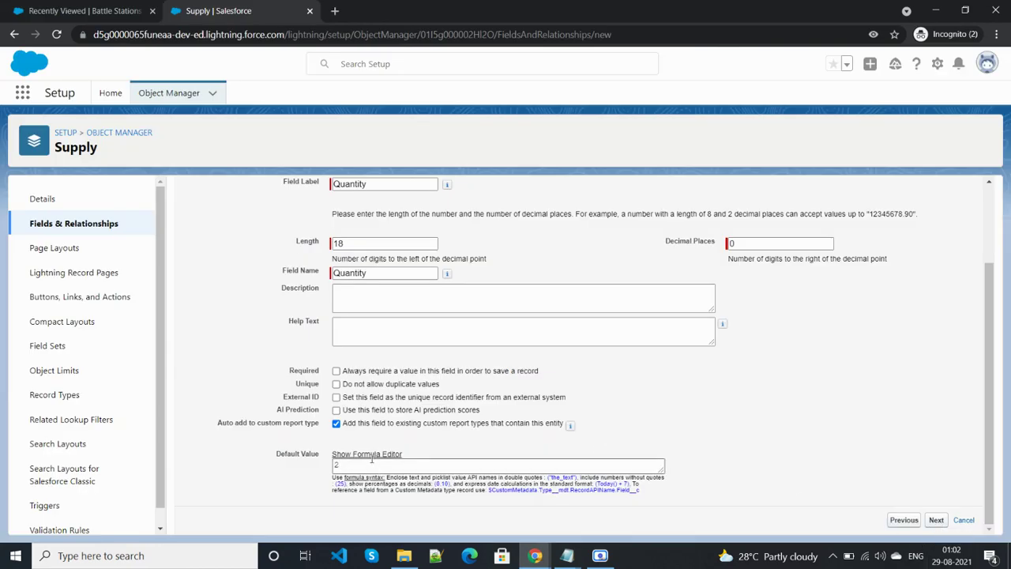
key(alt+Tab)
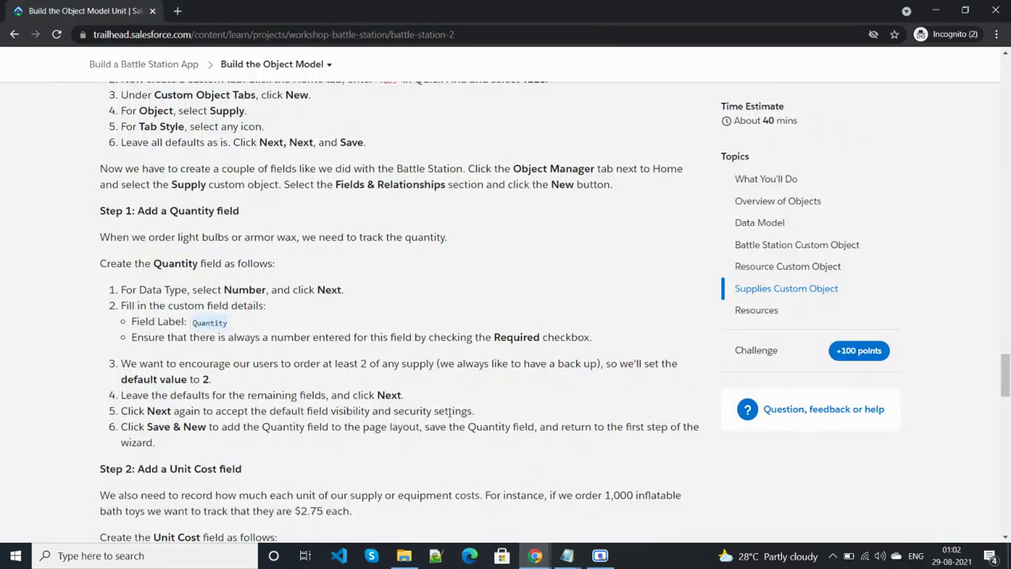
key(alt+Tab)
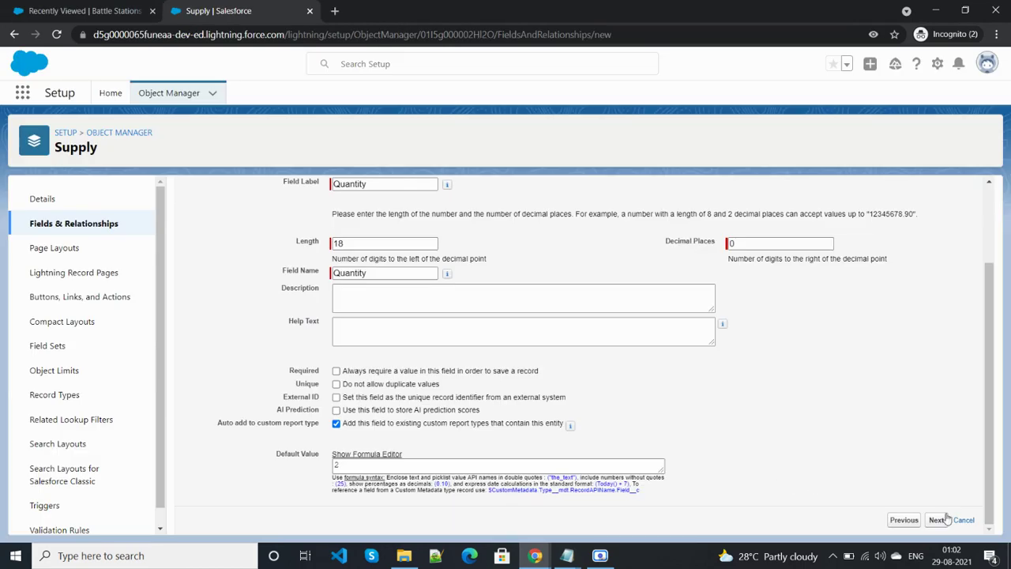
Make the Quantity field visible to all profiles, keep it on the Supply Layout, and save it with the option to create another field.
click(937, 520)
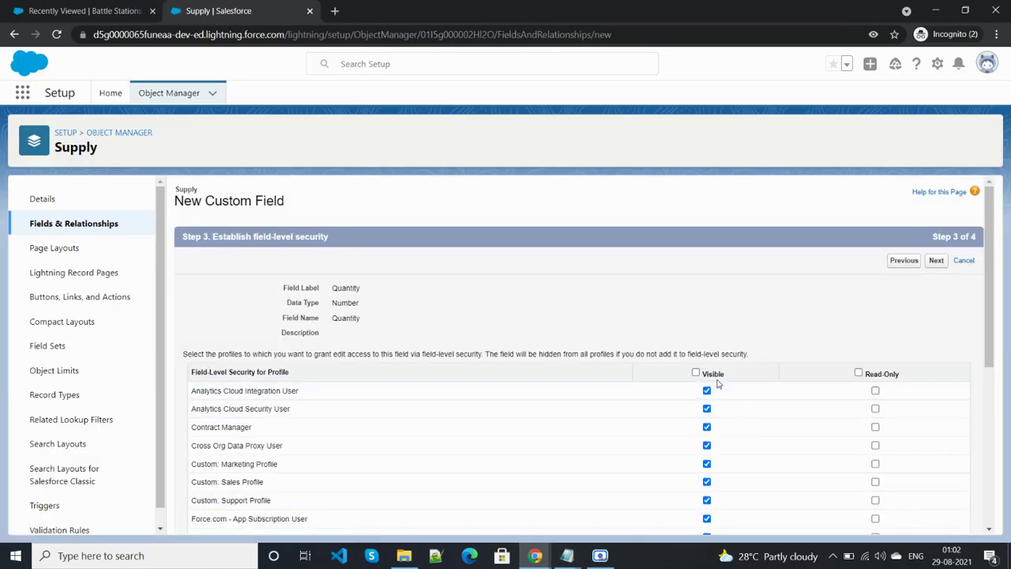
click(695, 373)
click(936, 269)
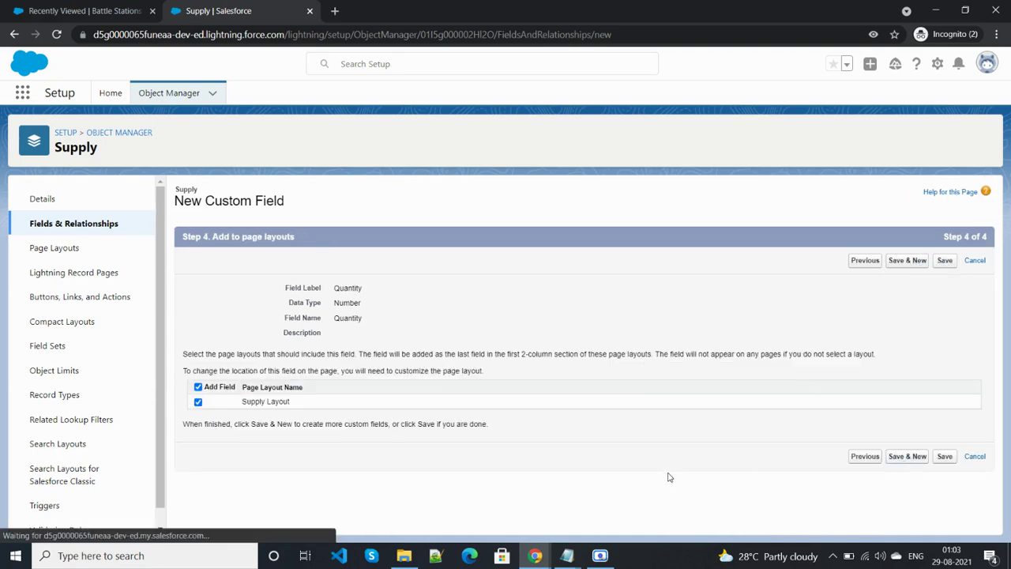
Review the Trailhead instructions for the Unit Cost field, selecting the field label there.
key(alt+Tab)
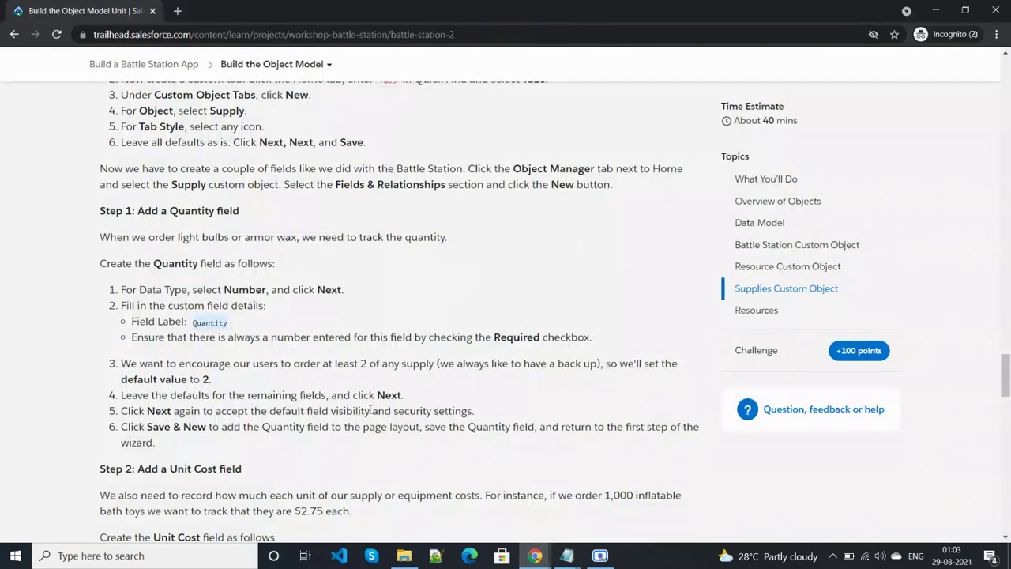
scroll(333, 430, down, 3)
drag(232, 399, 195, 400)
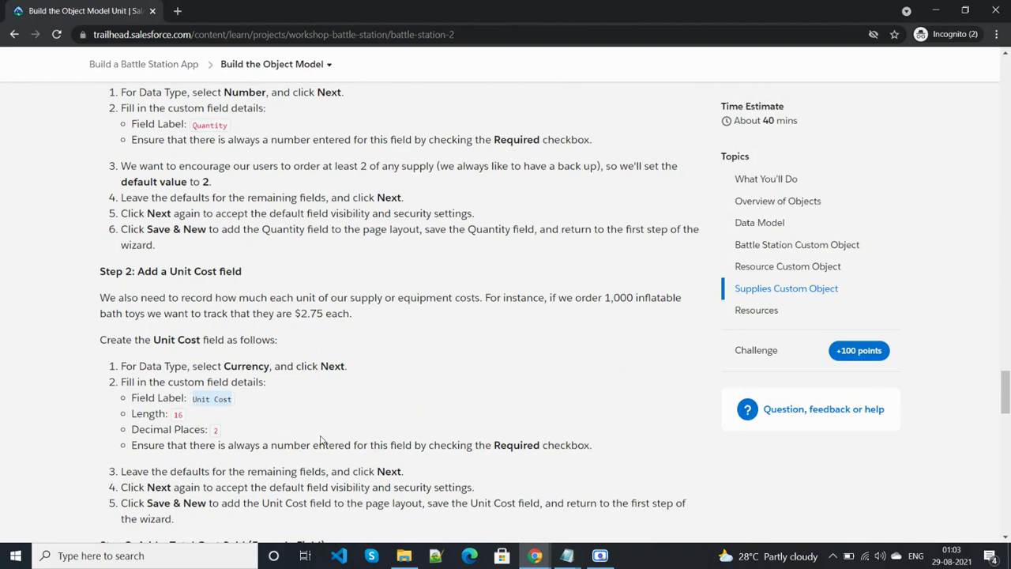
Return to the Supply fields list, edit the Quantity field to always require a value, and save the change.
key(alt+Tab)
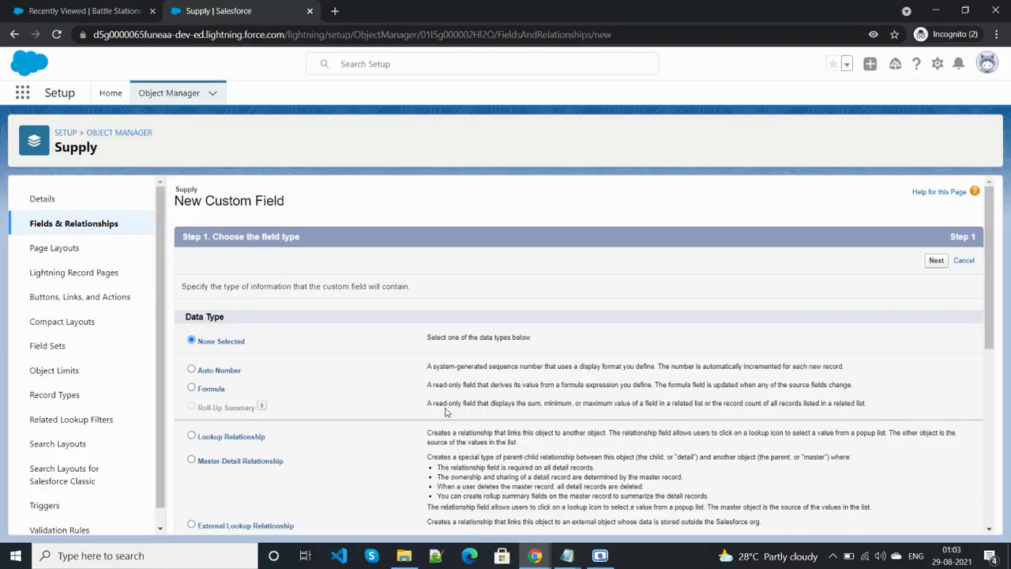
key(alt+Left)
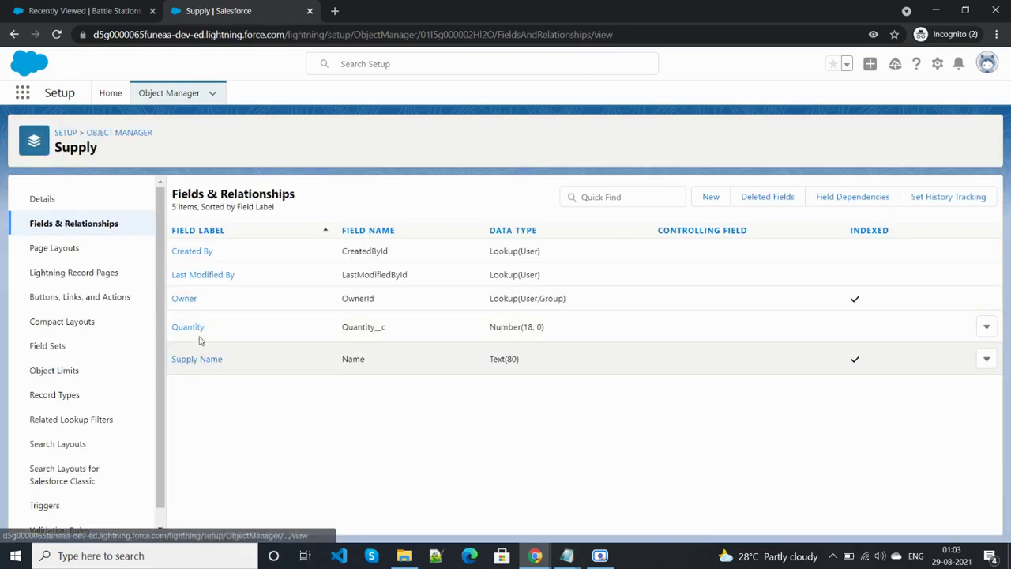
click(188, 327)
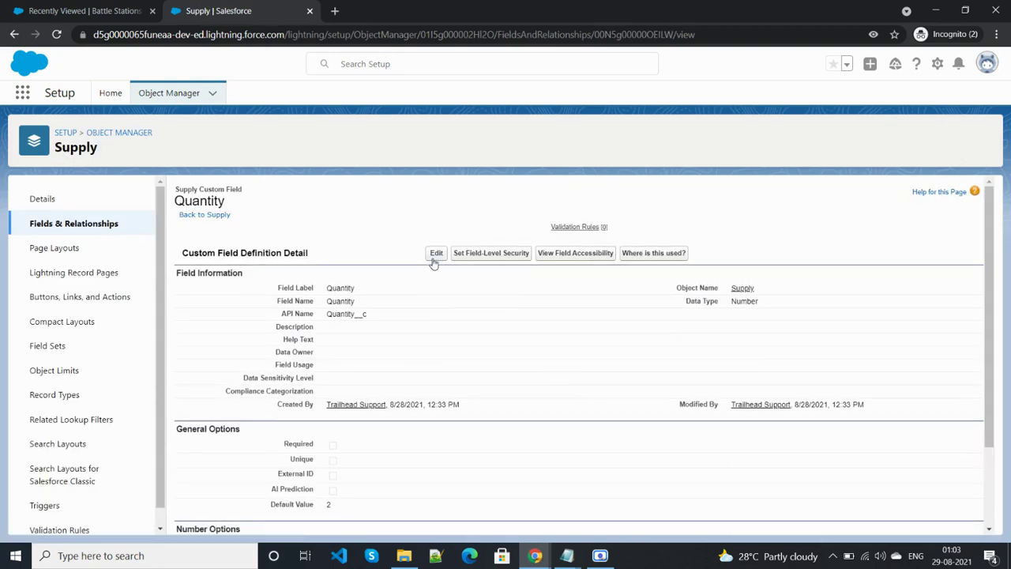
click(436, 253)
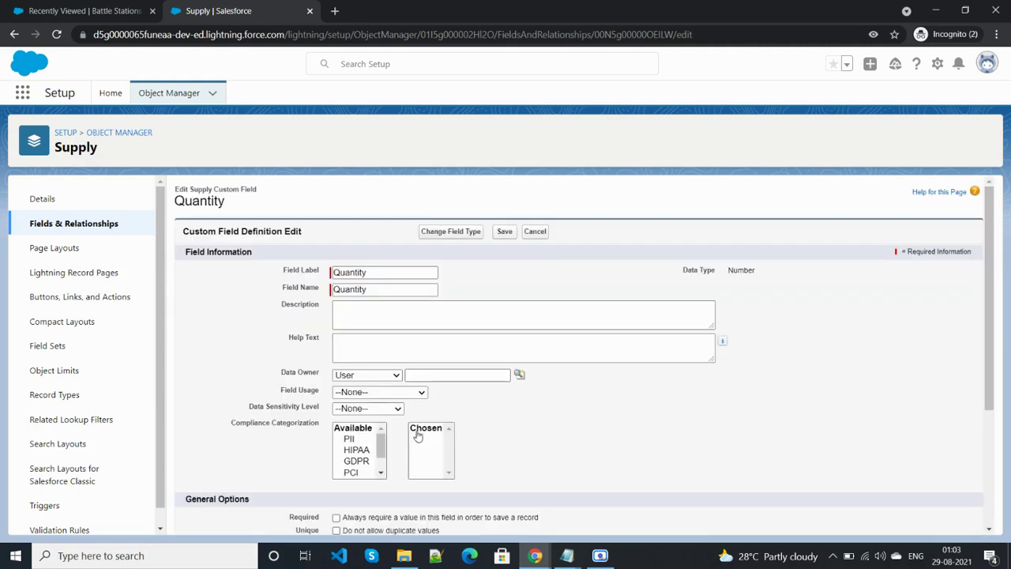
scroll(395, 409, down, 3)
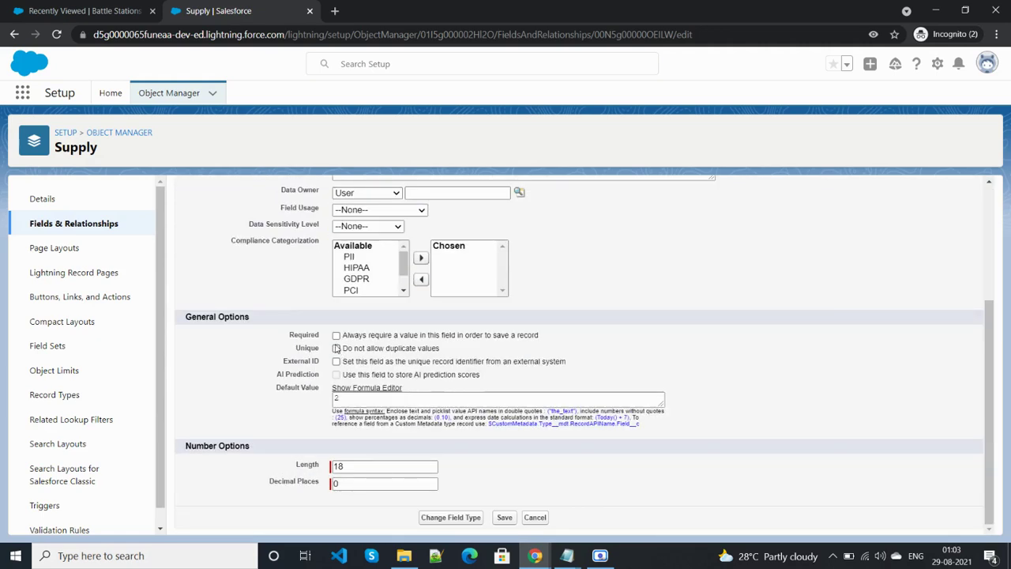
click(336, 335)
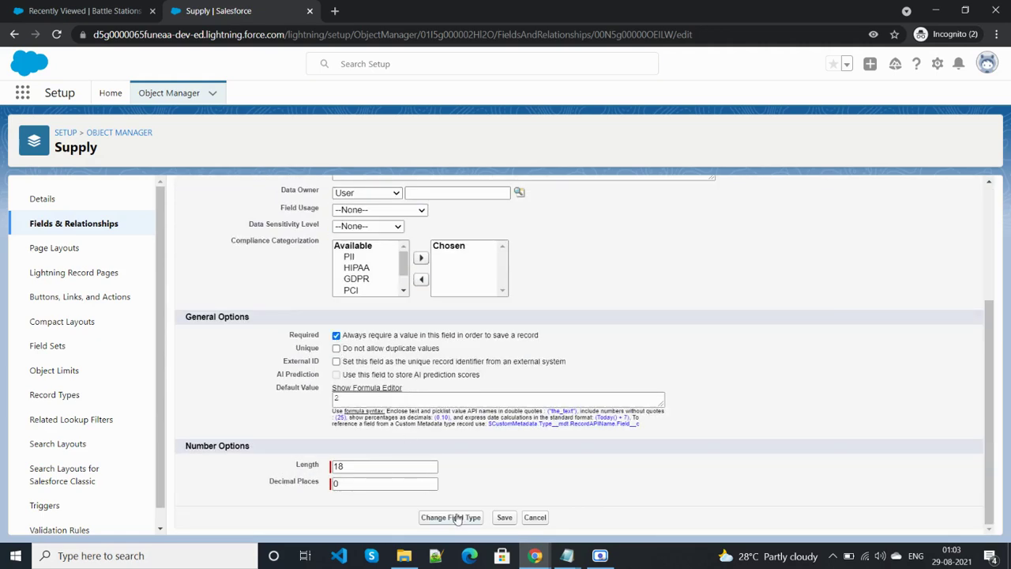
click(503, 518)
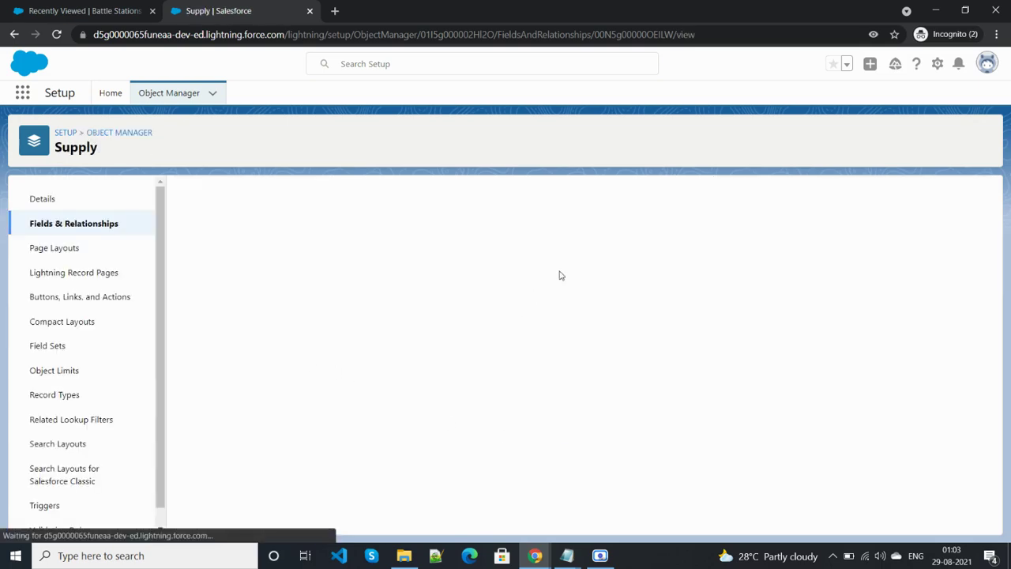
Start another custom field on the Supply object, check the Trailhead instructions, and choose the Percent data type.
click(85, 224)
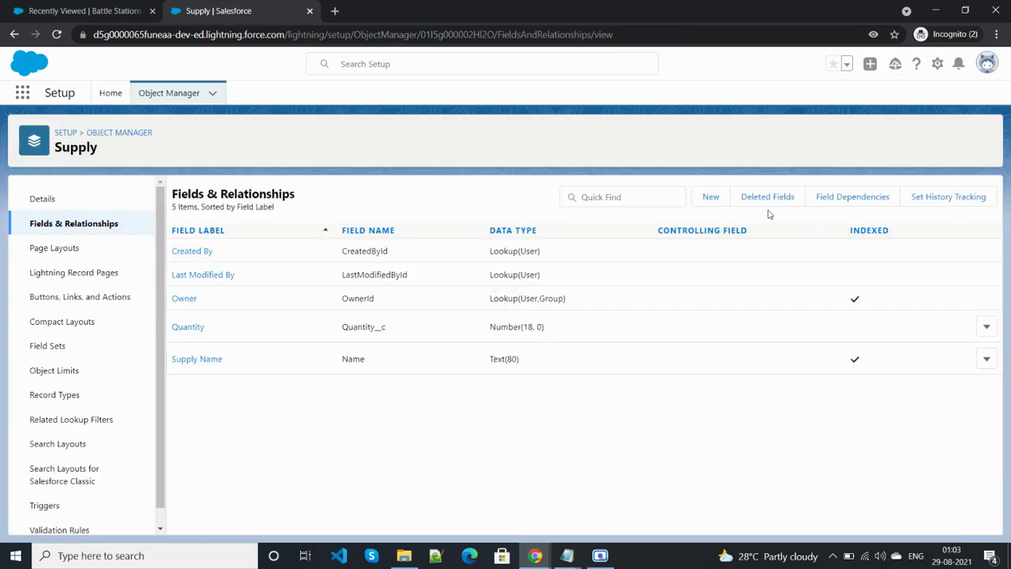
click(712, 198)
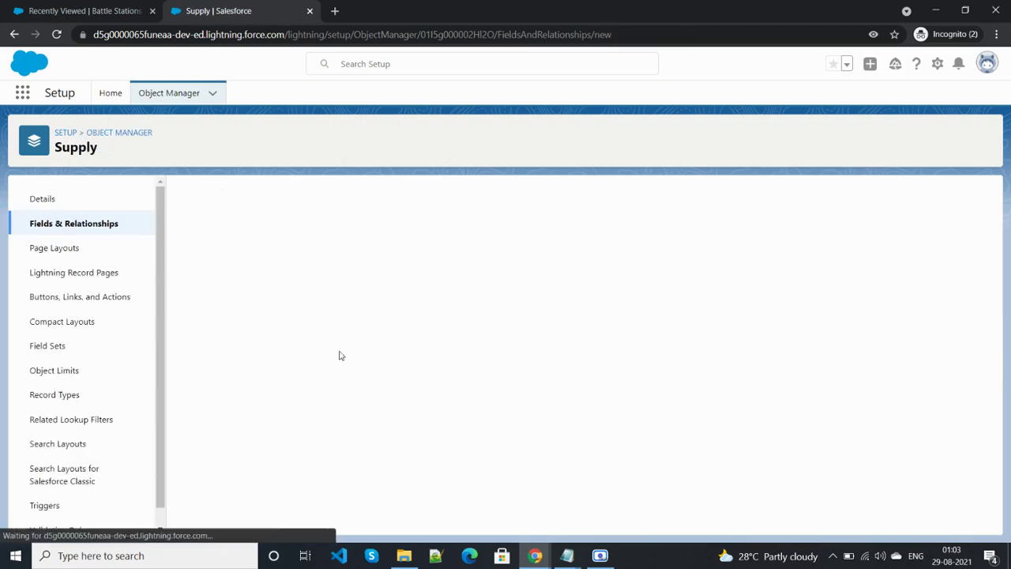
scroll(368, 390, down, 10)
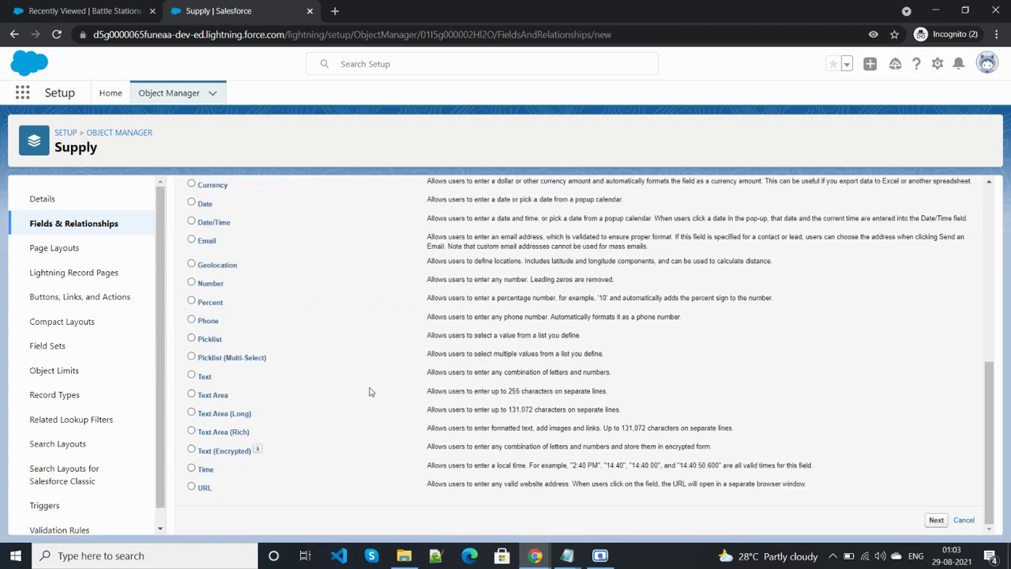
key(alt+Tab)
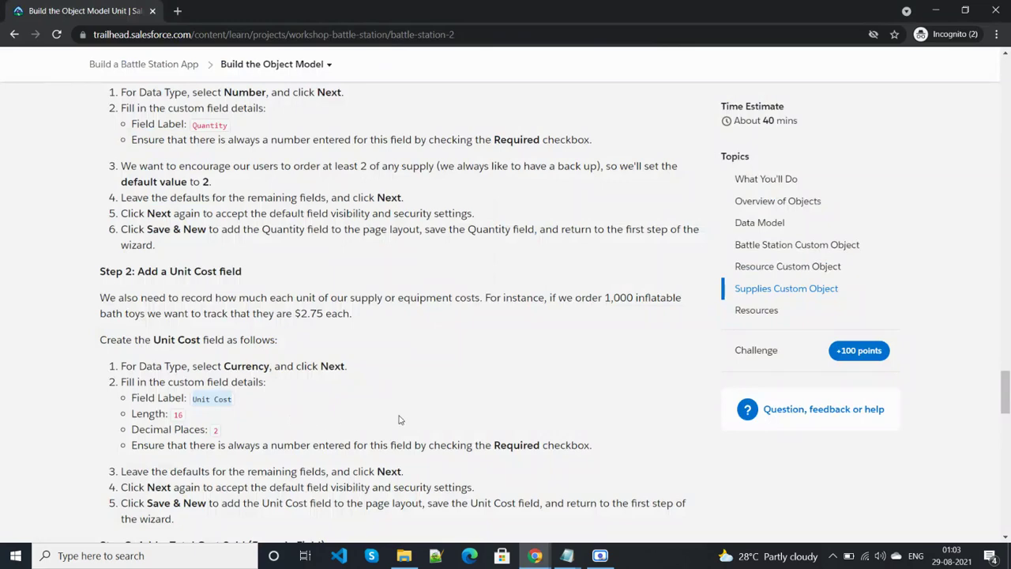
key(alt+Tab)
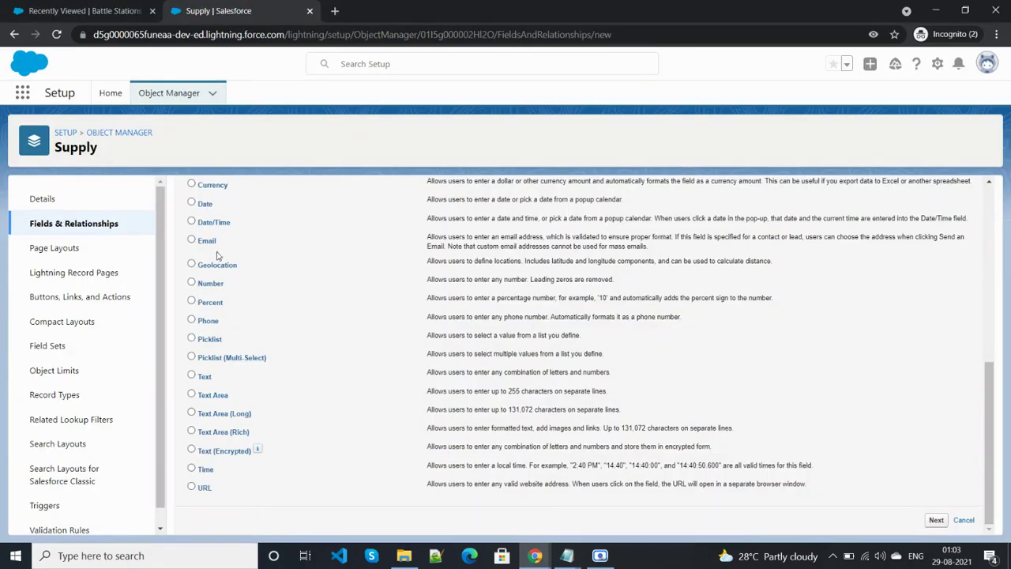
click(191, 301)
click(937, 519)
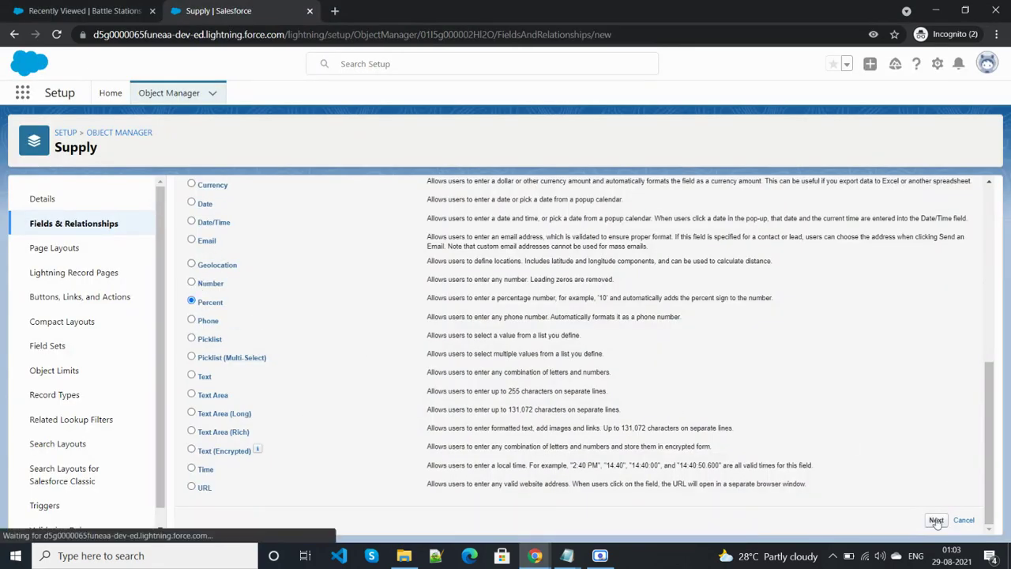
Label the new field Unit Cost, set its length to 16 and decimal places to 2, and make it required.
click(413, 289)
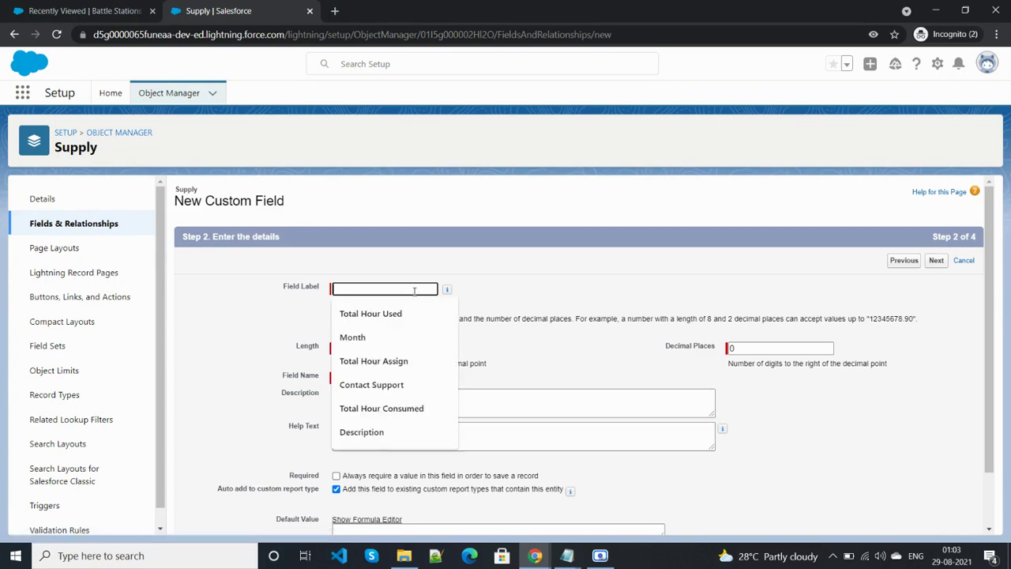
text(Unit Cost)
click(578, 355)
click(376, 350)
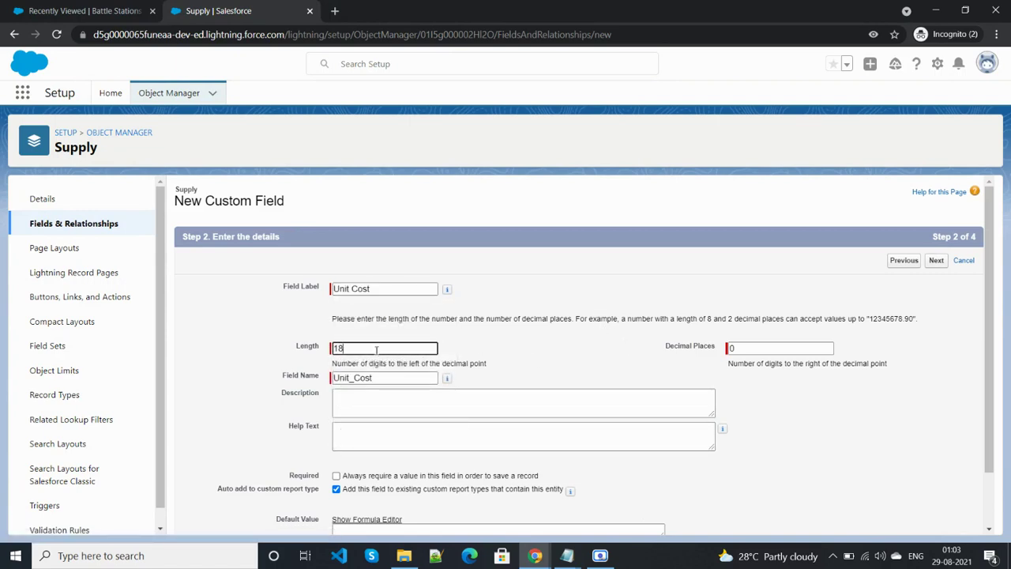
key(BackSpace)
text(6)
key(Tab)
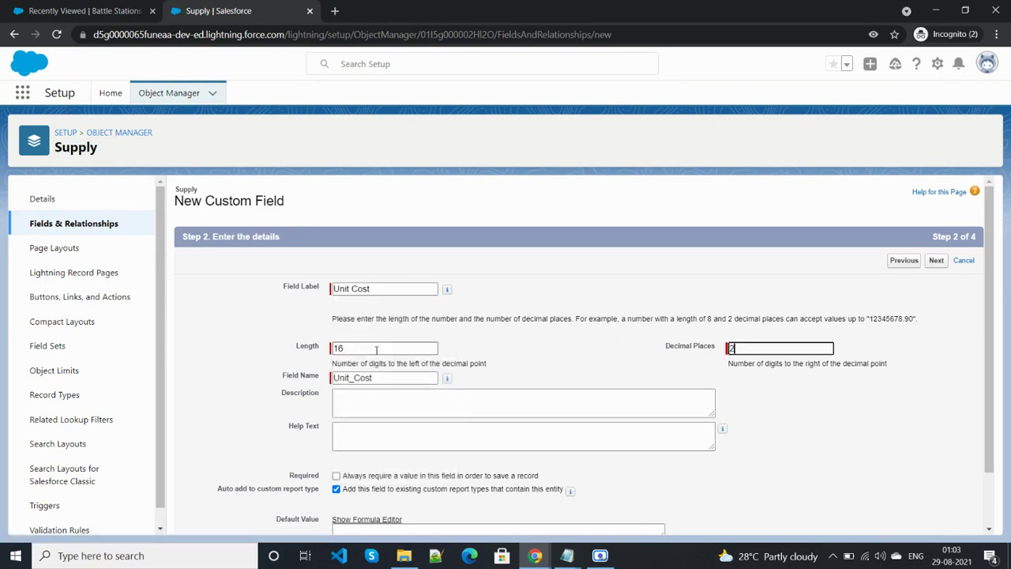
scroll(376, 350, down, 1)
click(336, 410)
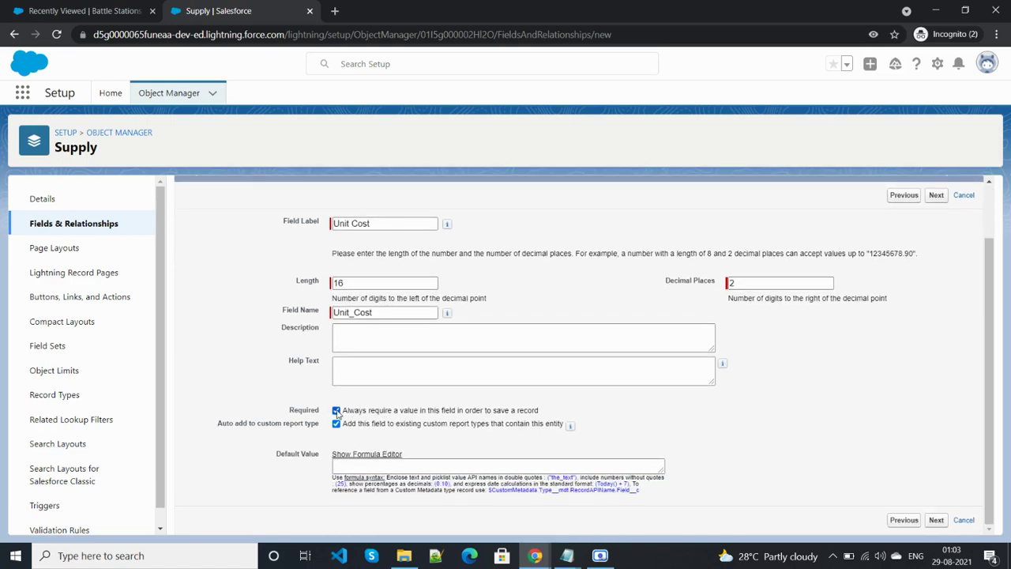
Accept the default field-level security and page layout for Unit Cost, then save it and start another custom field.
click(936, 519)
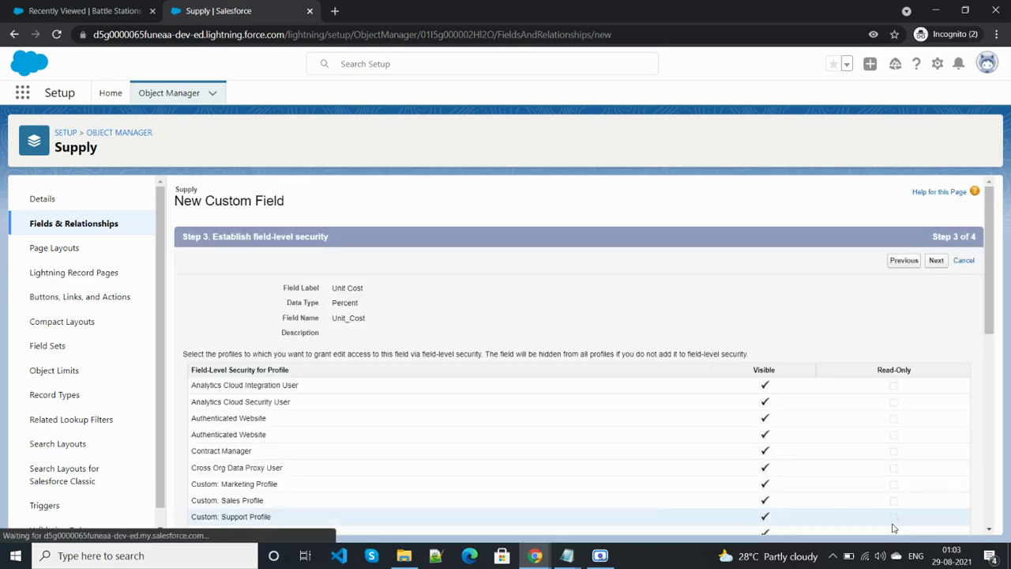
click(937, 263)
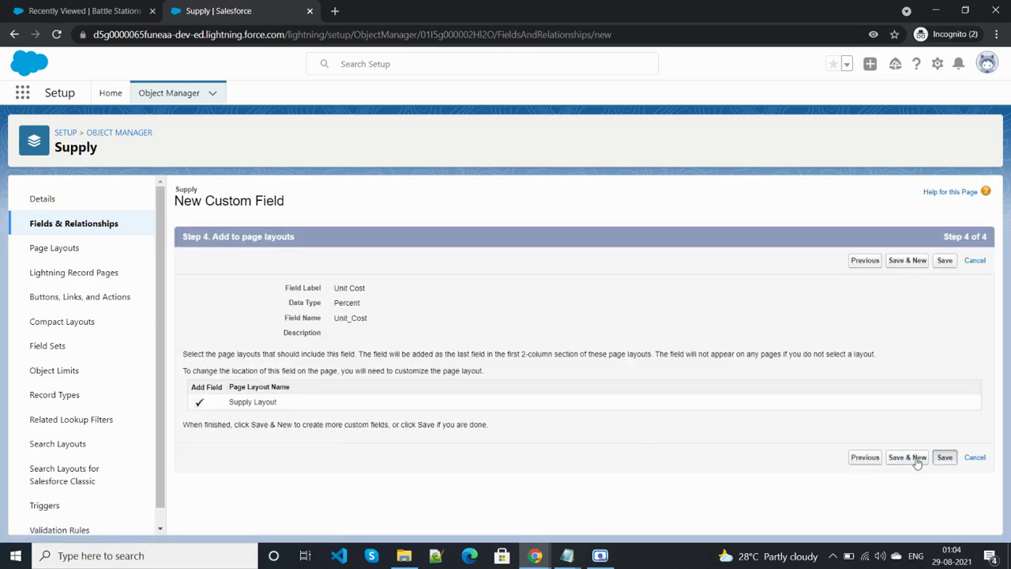
click(910, 468)
Check the Trailhead instructions for the Total Cost field and choose the Formula data type for the new Supply field.
key(alt+Tab)
scroll(375, 457, down, 3)
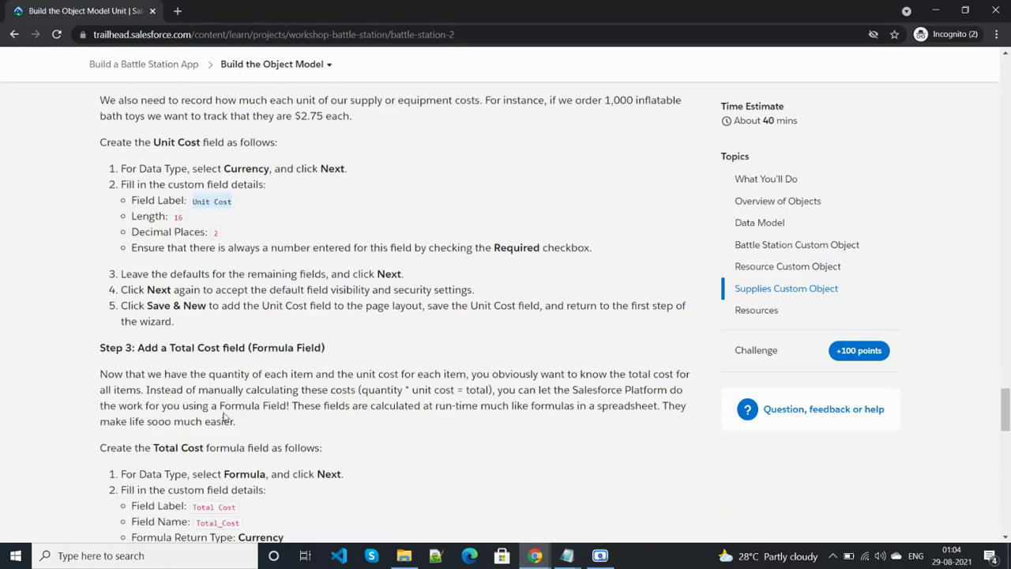
scroll(282, 468, down, 3)
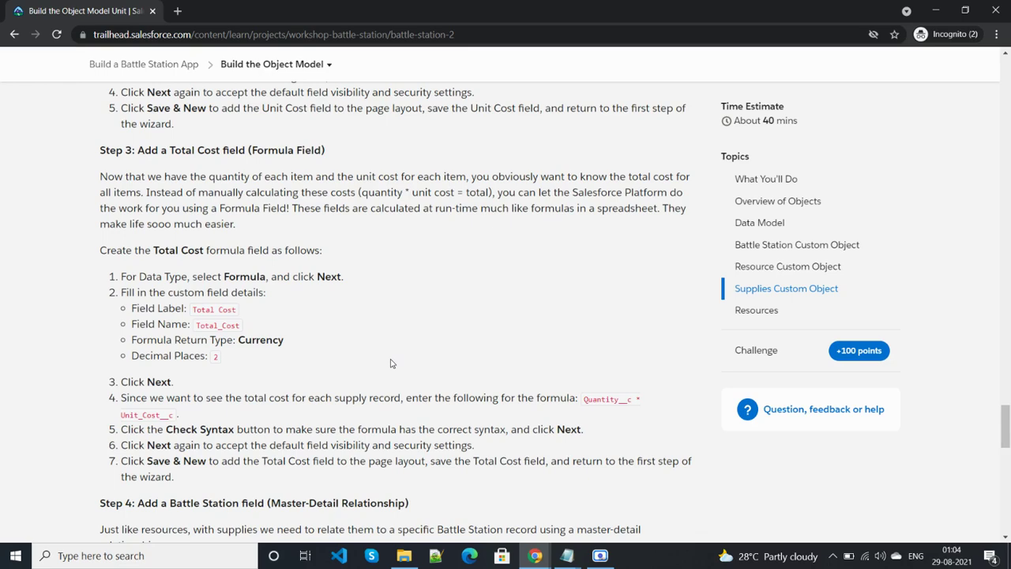
key(alt+Tab)
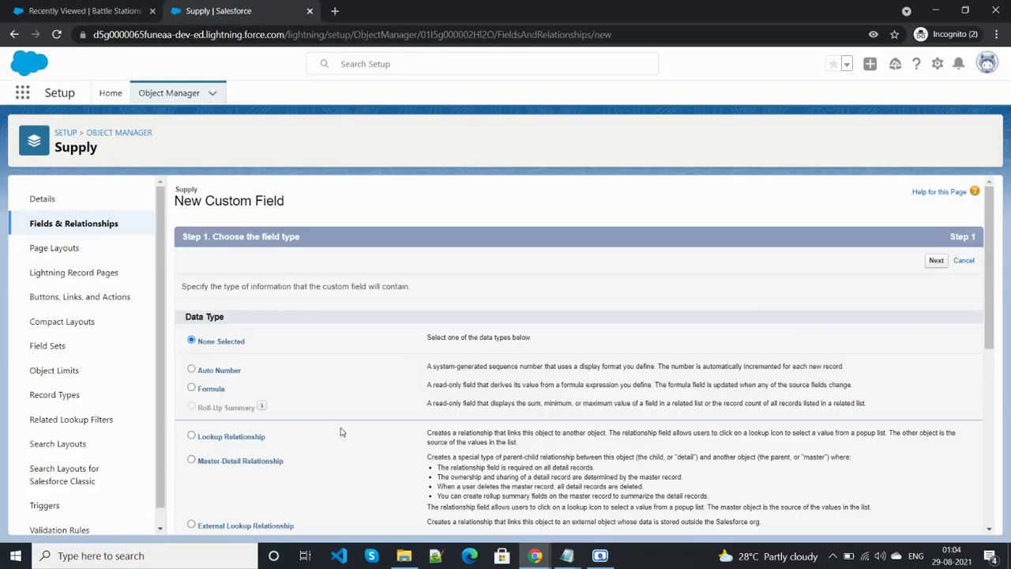
click(191, 389)
click(936, 261)
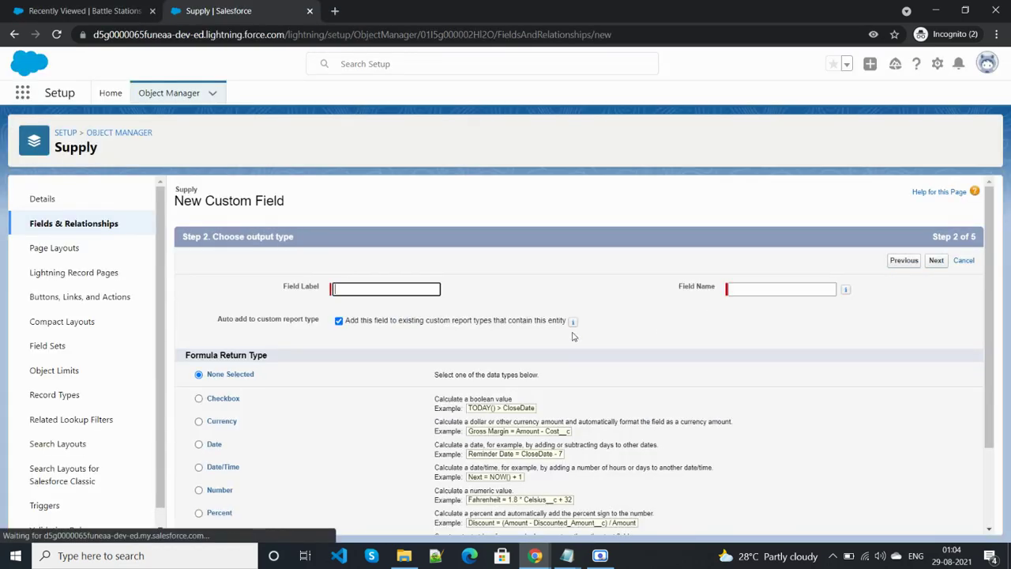
Copy the field label Total Cost from Trailhead into the new formula field and fill in the field name Total_Cost.
click(392, 289)
key(alt+Tab)
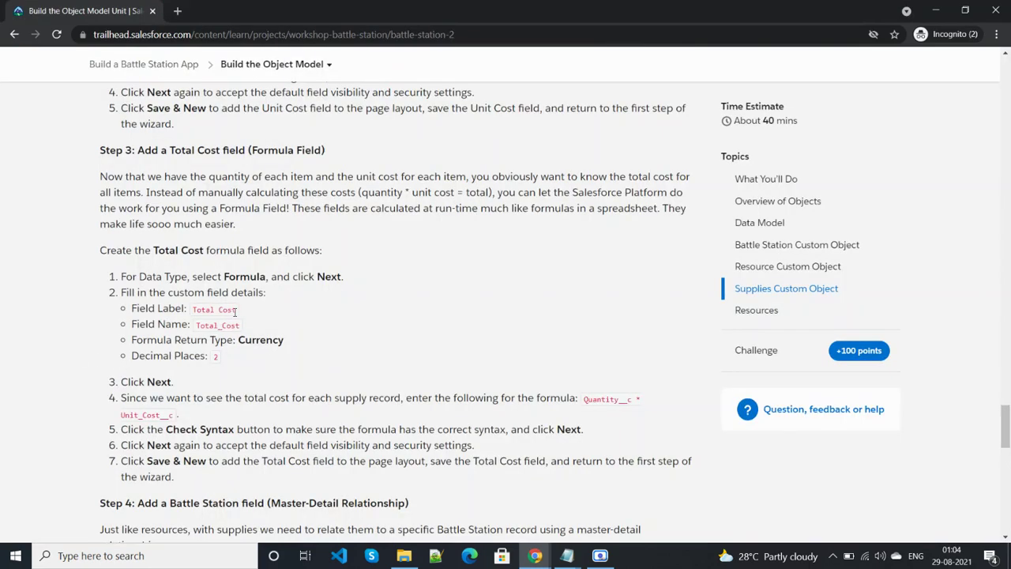
drag(236, 311, 196, 310)
key(alt+Tab)
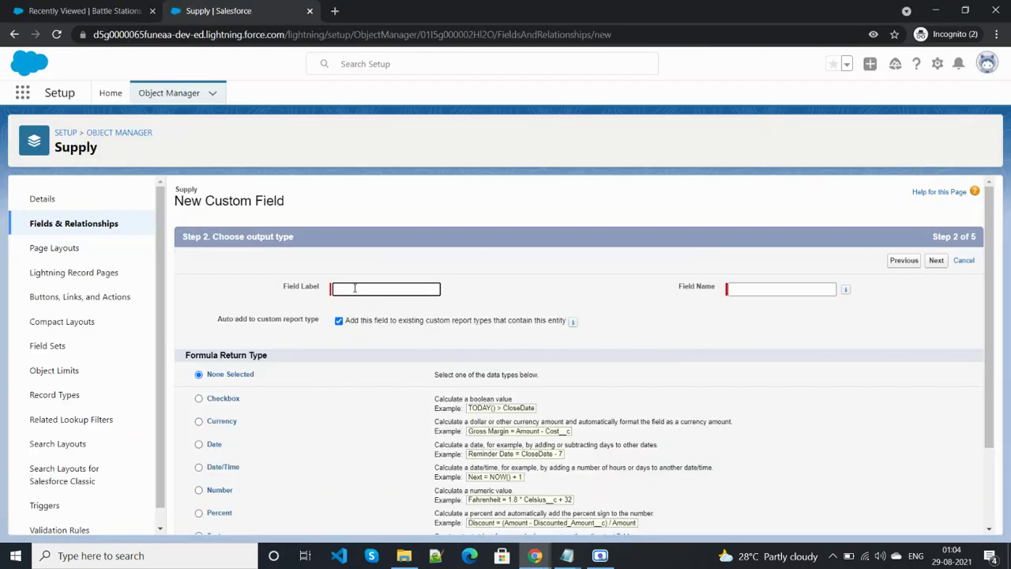
key(alt+Tab)
click(194, 308)
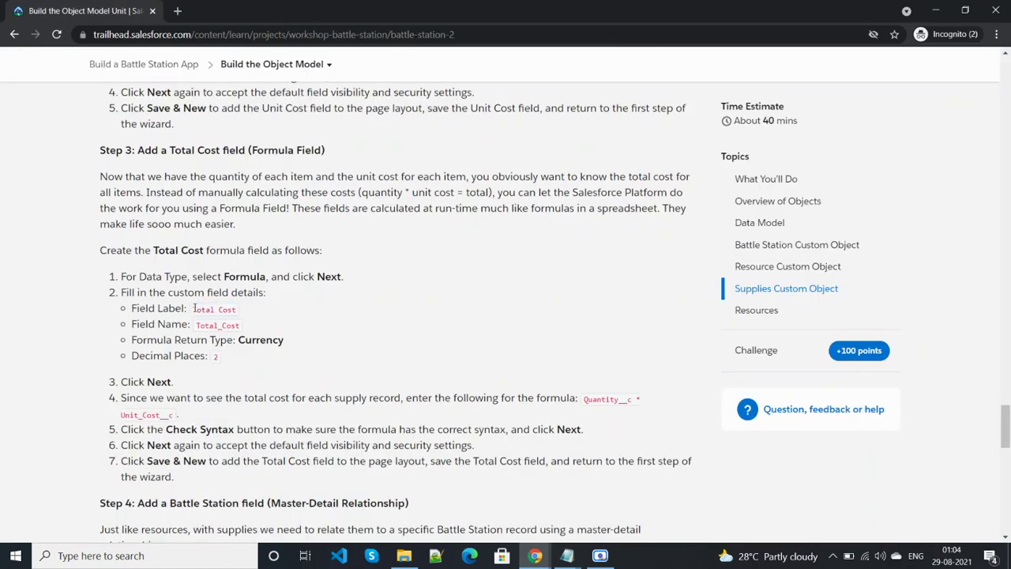
drag(195, 308, 239, 312)
key(ctrl+c)
key(alt+Tab)
click(353, 288)
key(ctrl+v)
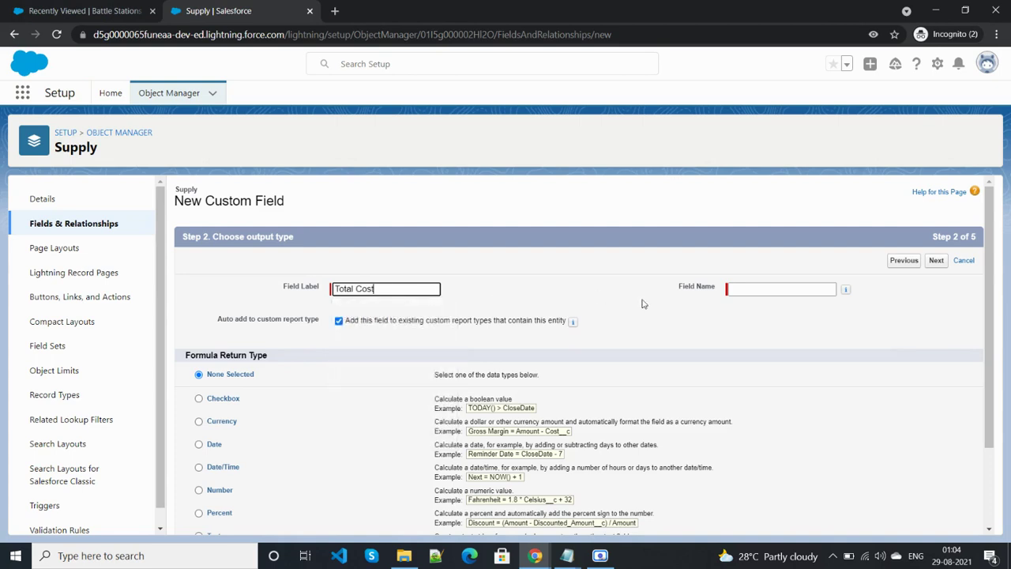
click(751, 289)
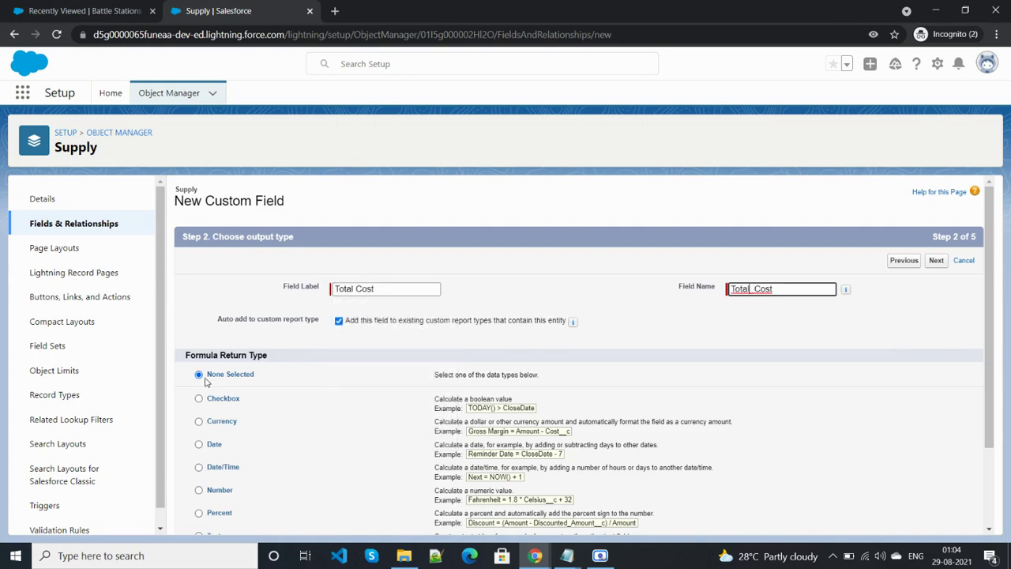
Set the formula return type to Currency with 2 decimal places and continue to the formula entry.
click(199, 422)
scroll(649, 449, down, 2)
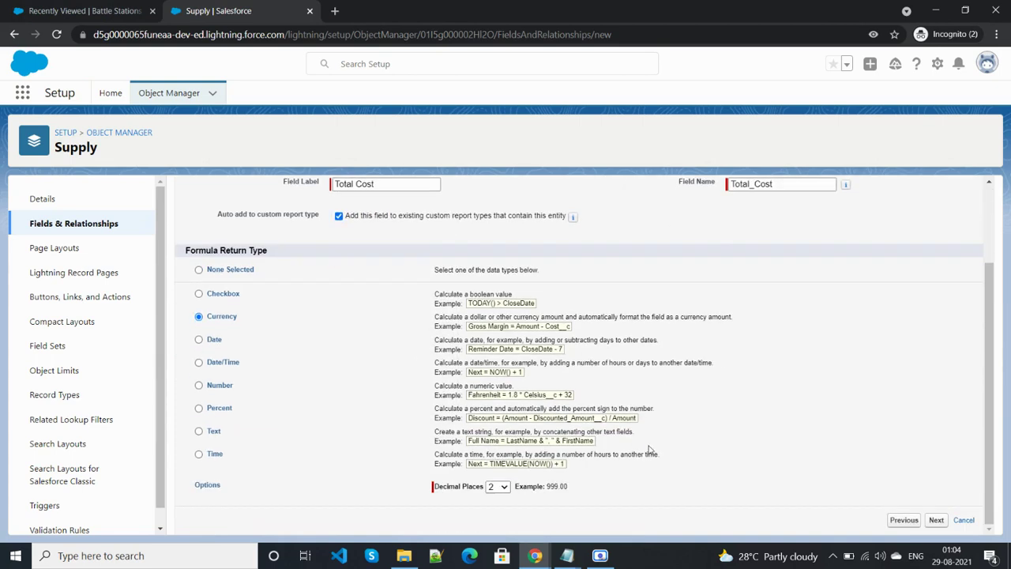
click(936, 520)
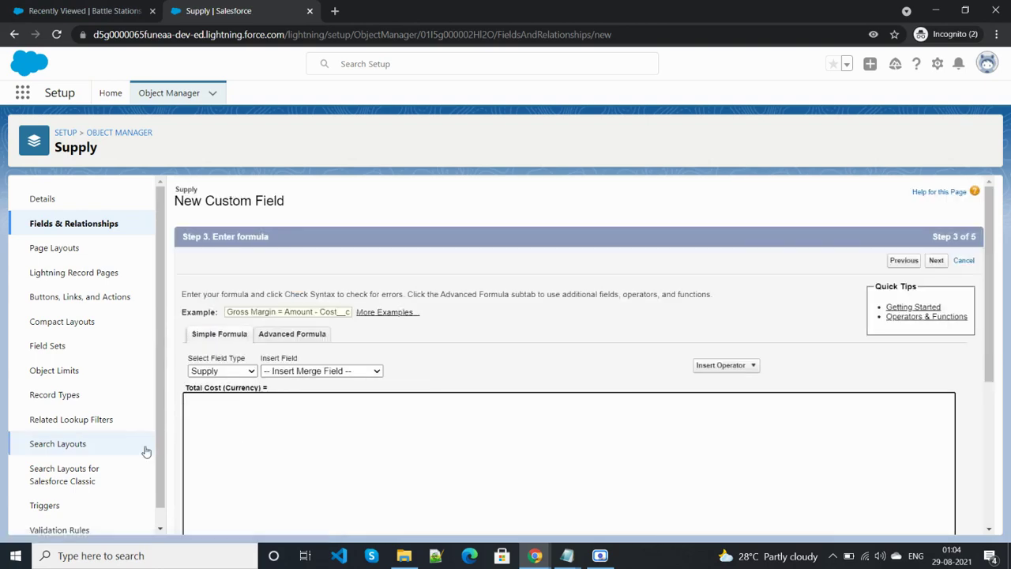
Copy the first part of the formula, Quantity__c *, from the Trailhead instructions into the Total Cost formula.
key(alt+Tab)
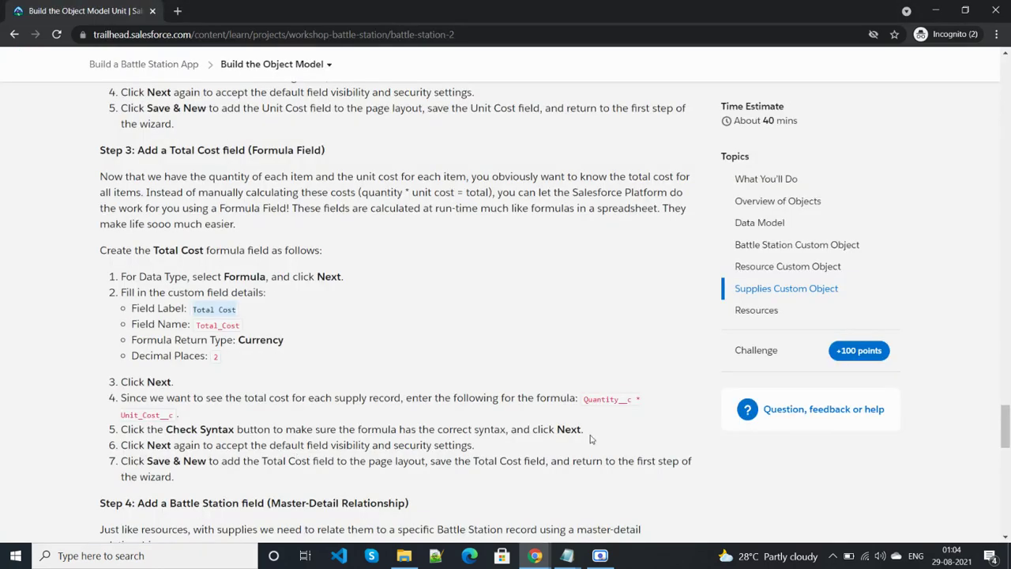
double_click(587, 400)
key(ctrl+c)
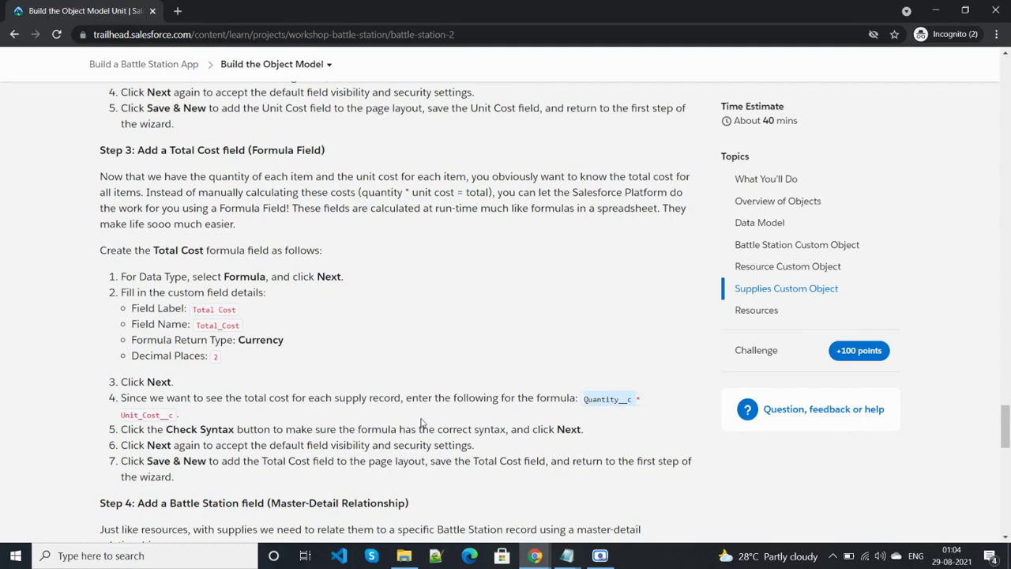
key(alt+Tab)
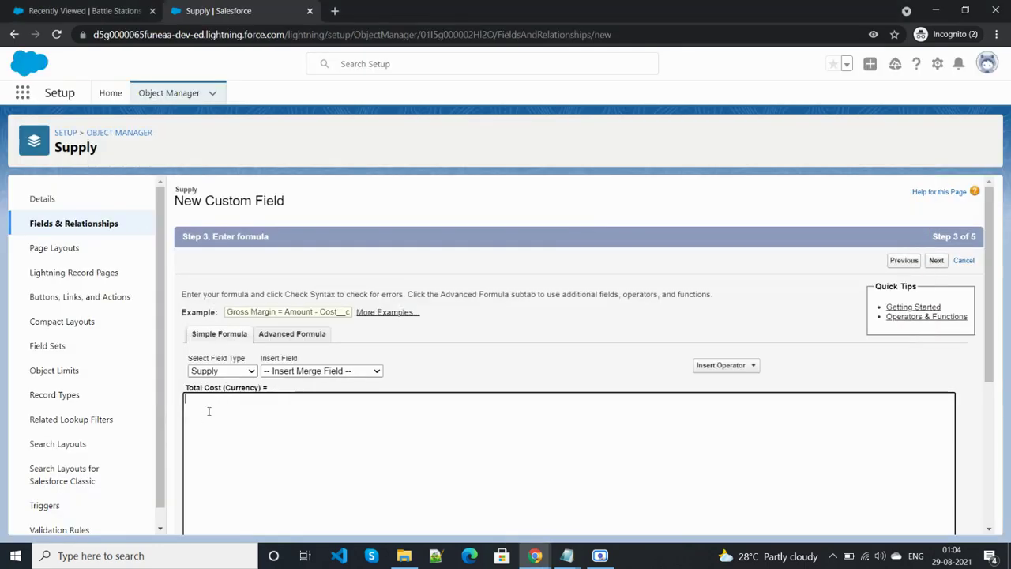
click(207, 412)
key(ctrl+v)
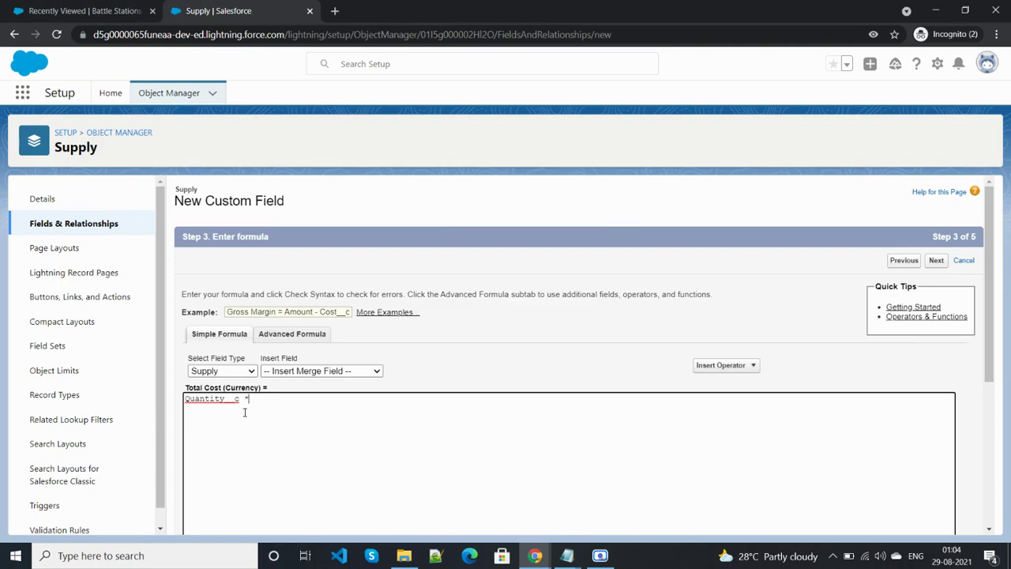
key(alt+Tab)
key(alt+Tab)
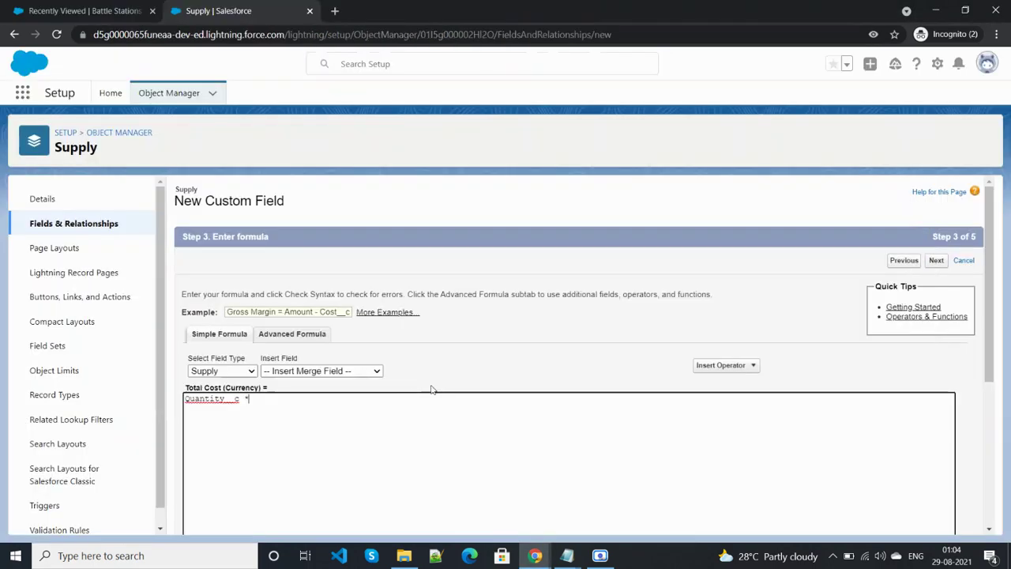
Complete the Total Cost formula with the Unit Cost merge field and check its syntax.
click(284, 373)
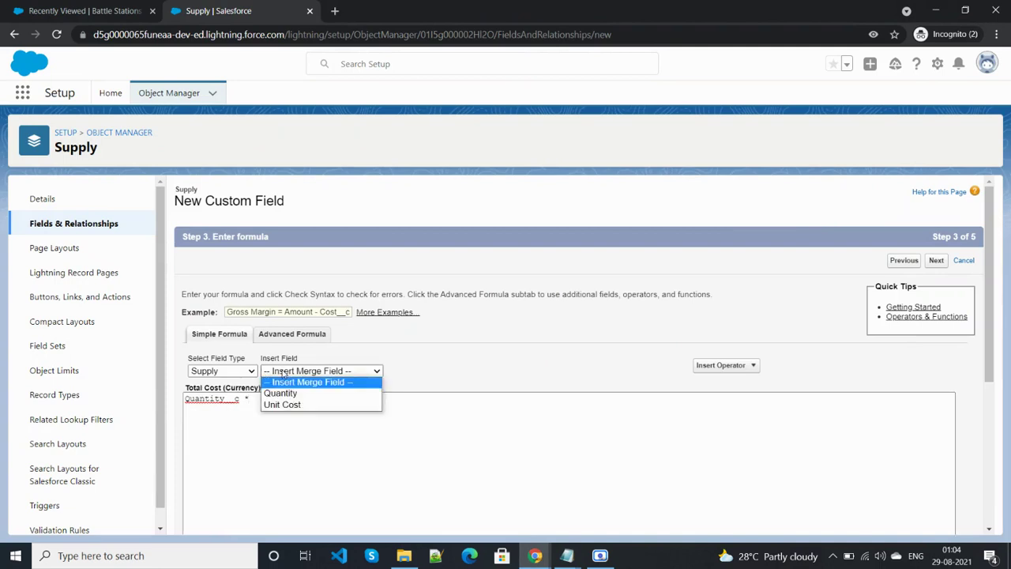
click(284, 407)
scroll(424, 469, down, 3)
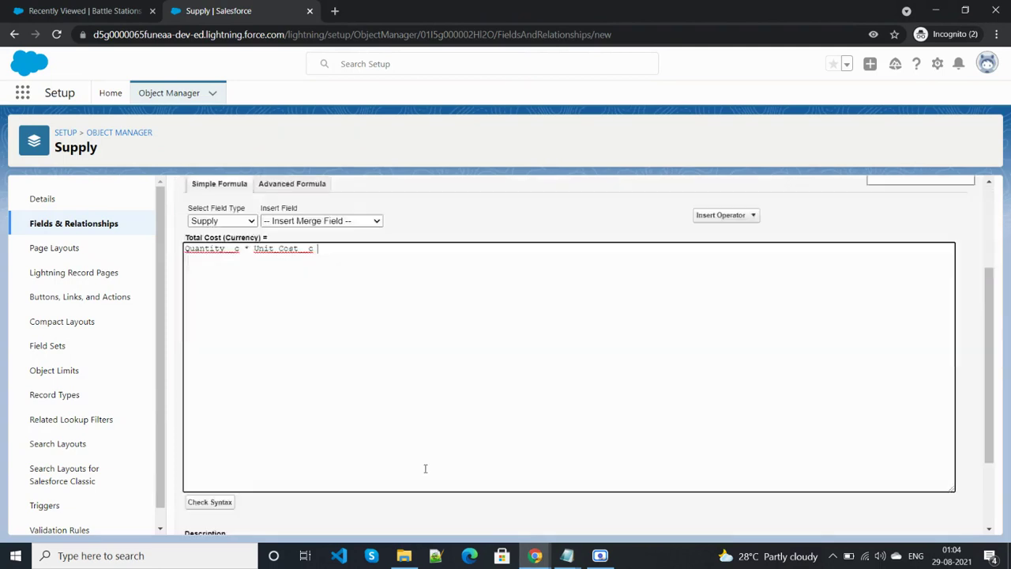
click(210, 390)
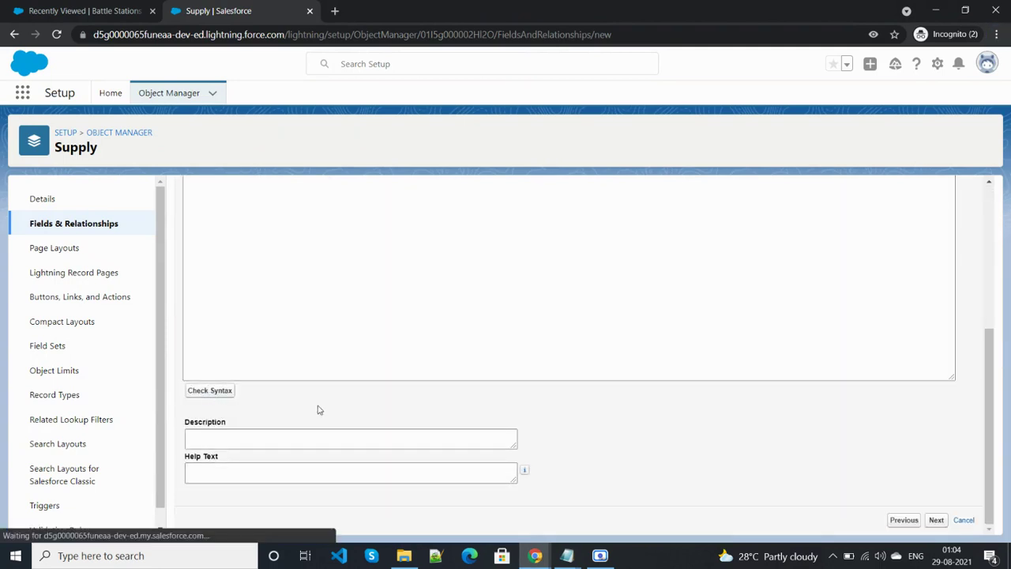
Following the Trailhead instructions, make Total Cost visible to all profiles, save it with the Supply Layout, and start another field.
key(alt+Tab)
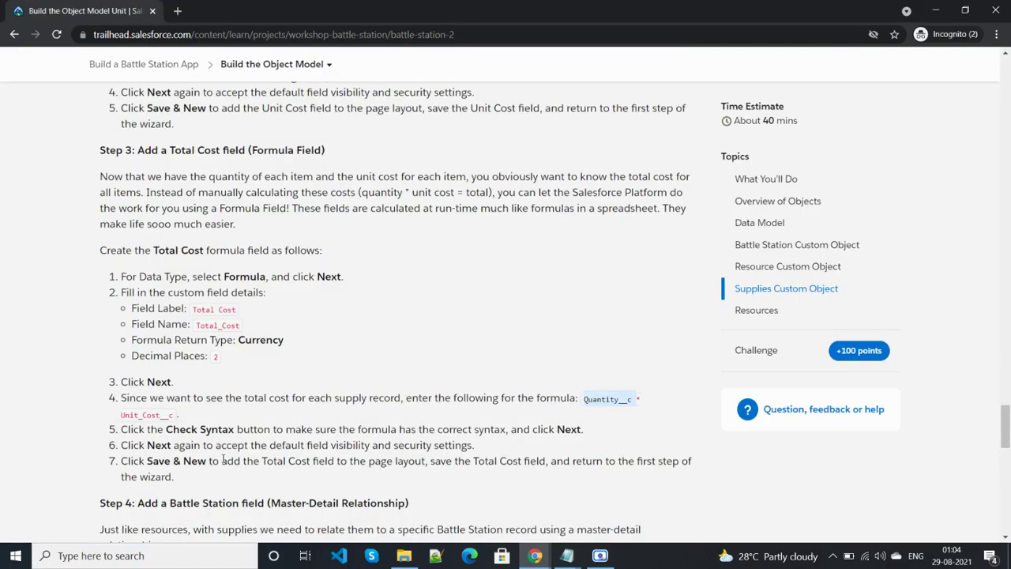
scroll(253, 495, down, 2)
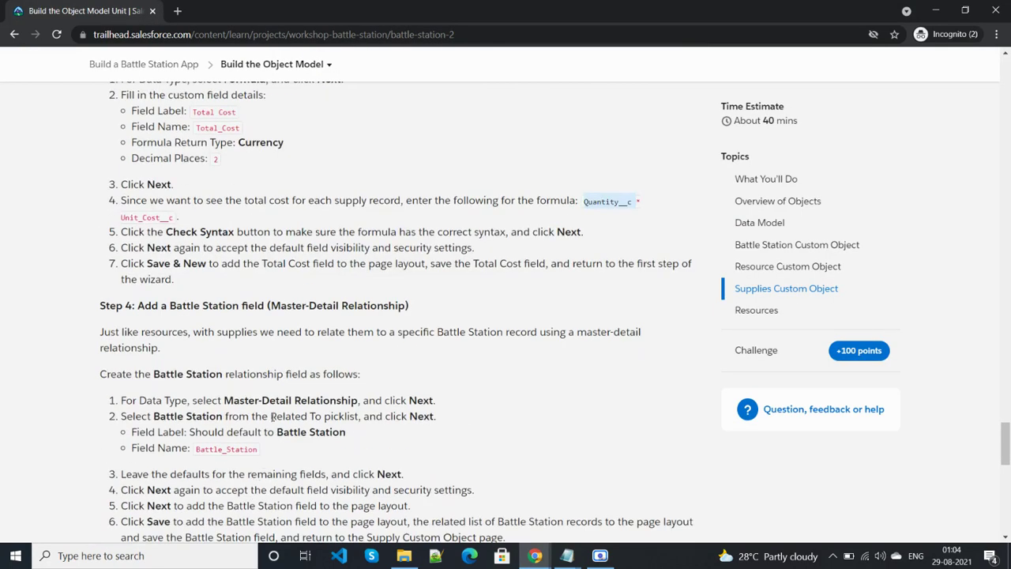
key(alt+Tab)
scroll(353, 397, down, 5)
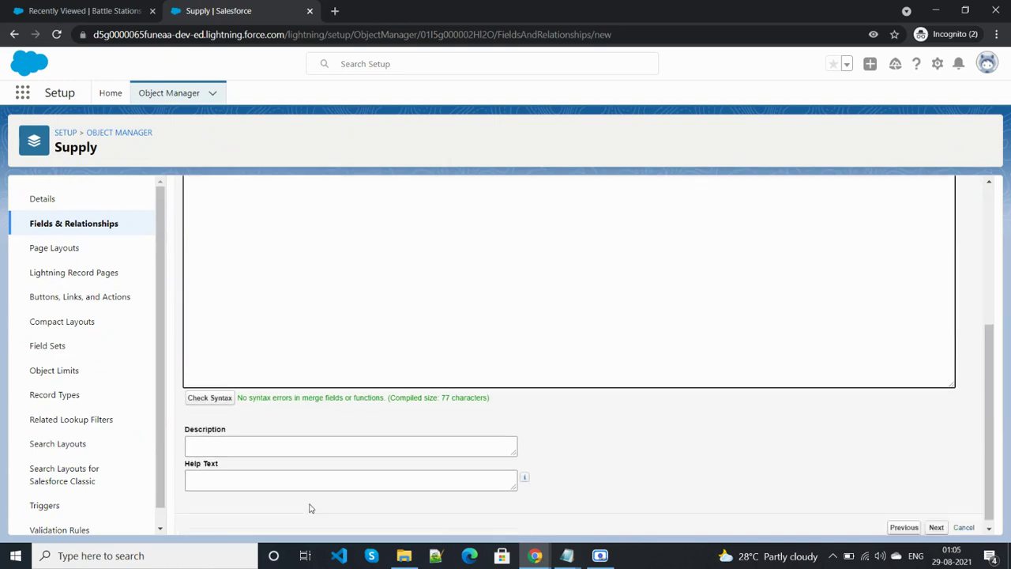
click(936, 520)
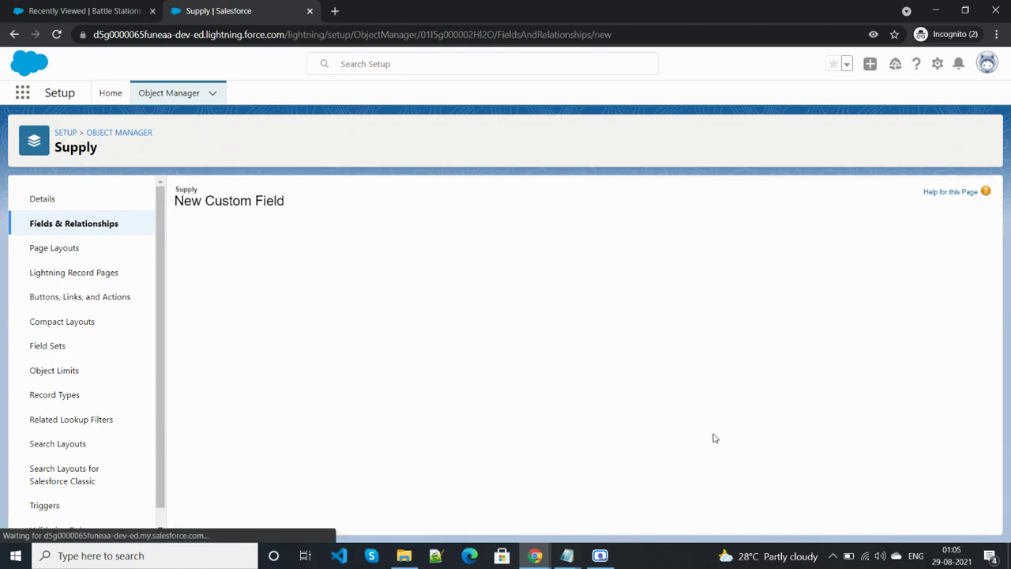
click(729, 373)
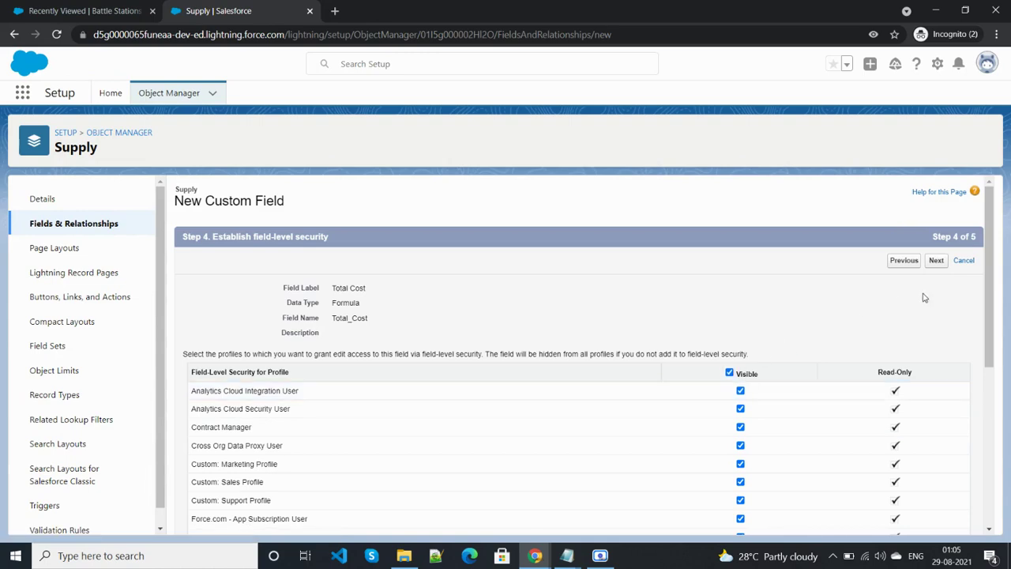
click(936, 261)
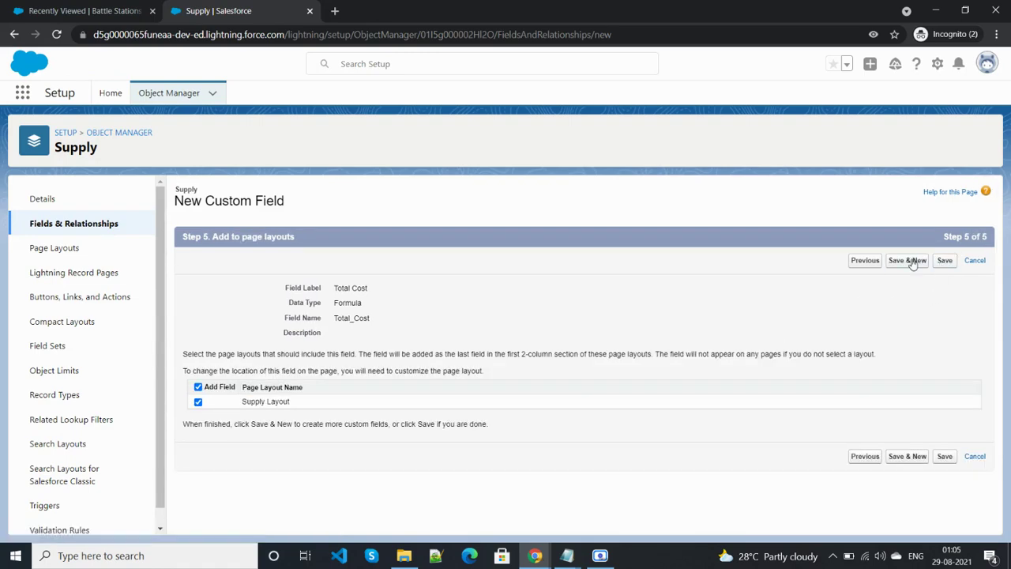
key(alt+Tab)
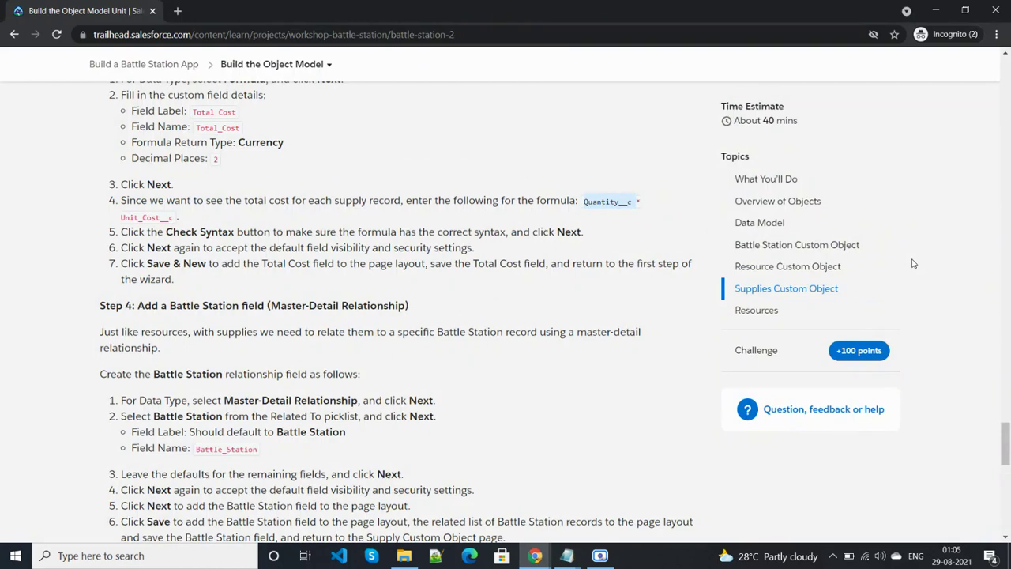
key(alt+Tab)
click(909, 261)
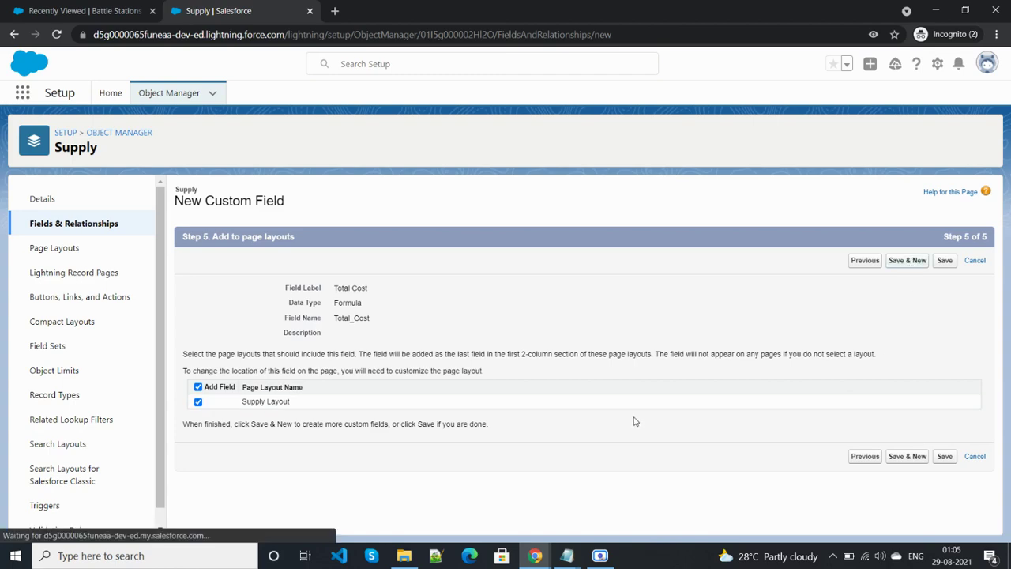
Following the Trailhead instructions for the Battle Station field, choose Master-Detail Relationship as the data type and continue.
key(alt+Tab)
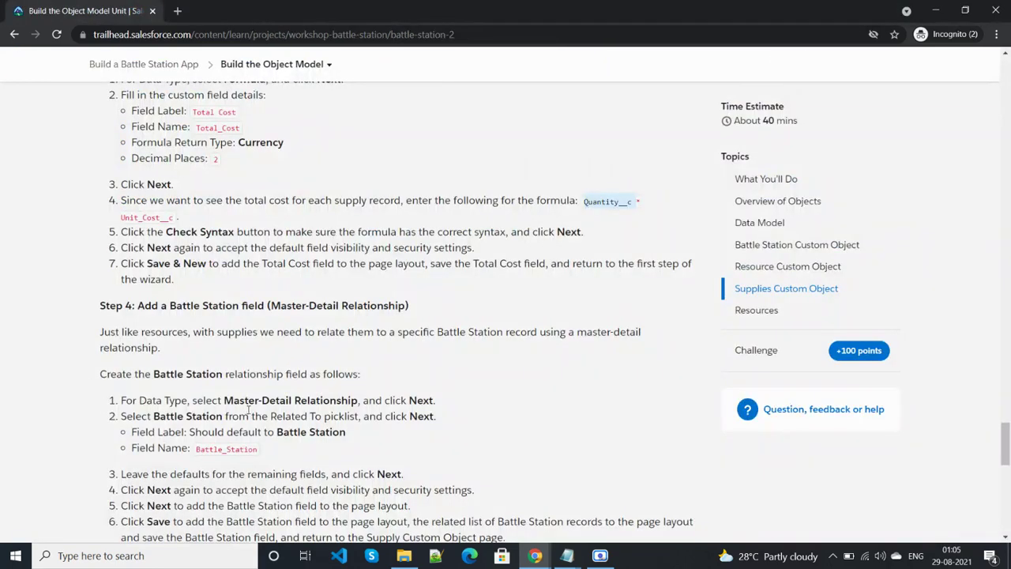
double_click(229, 449)
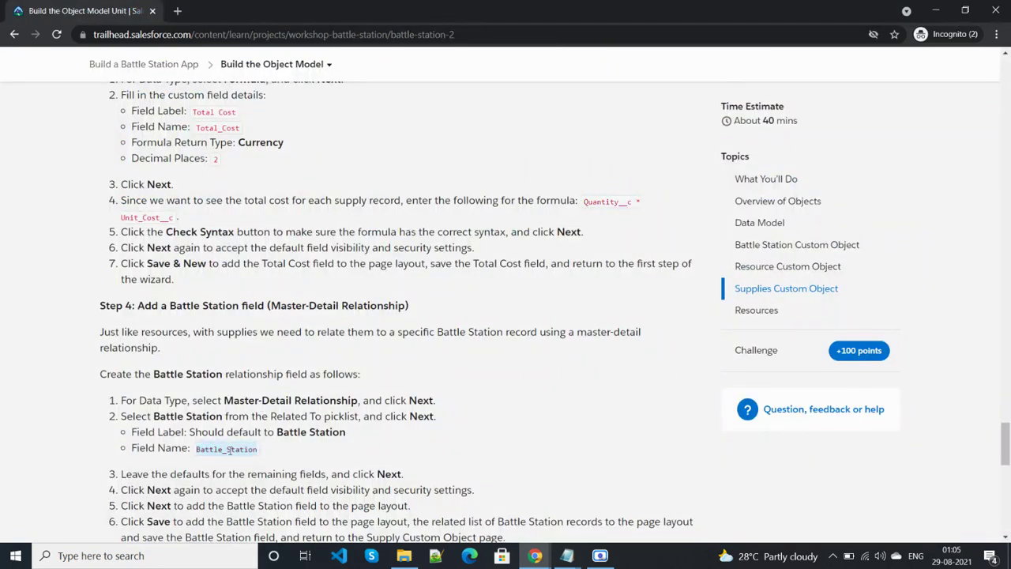
scroll(230, 450, down, 3)
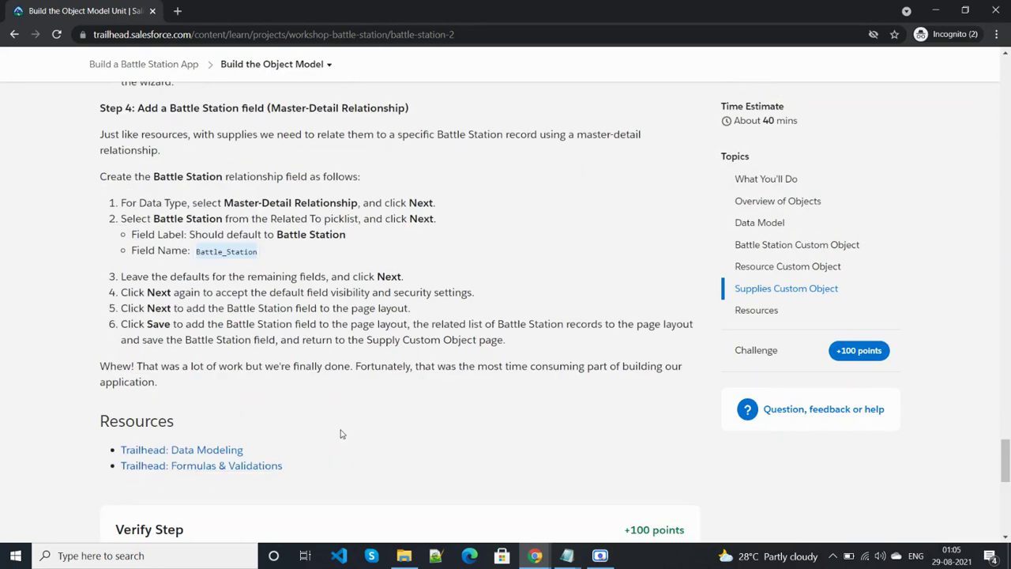
key(alt+Tab)
click(227, 461)
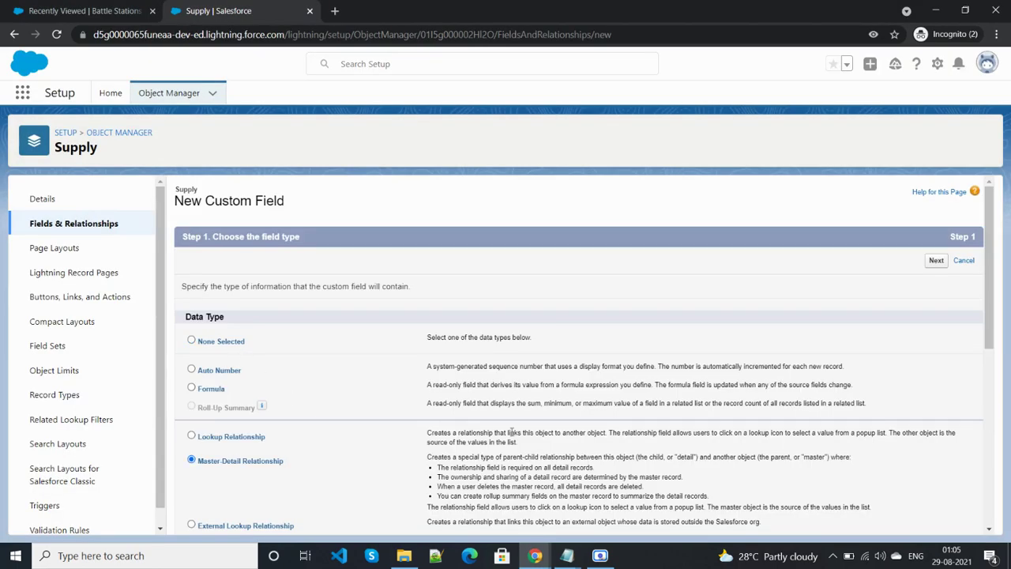
click(936, 261)
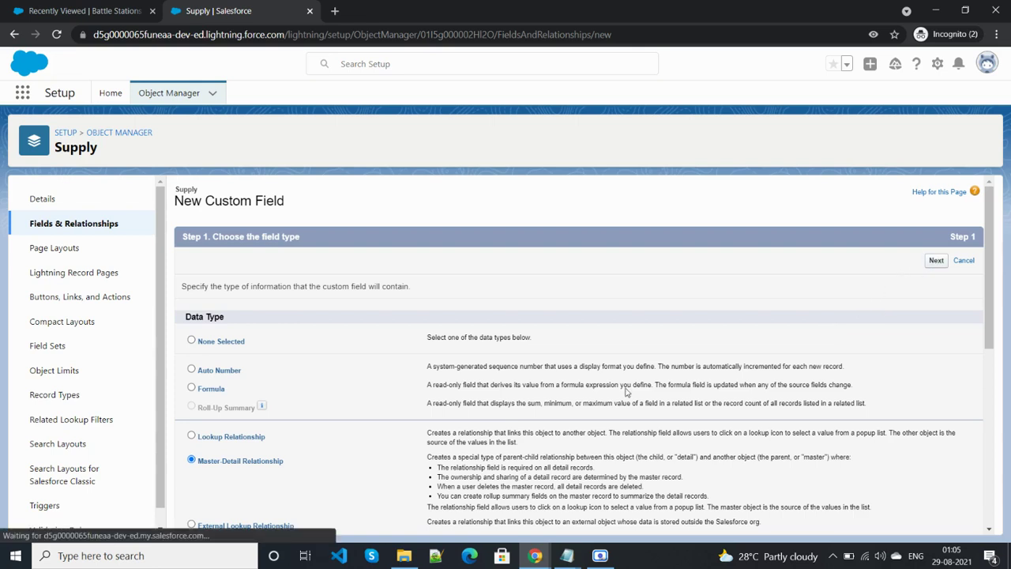
Relate the new Supply field to the Battle Station object and continue to its label and name.
click(413, 314)
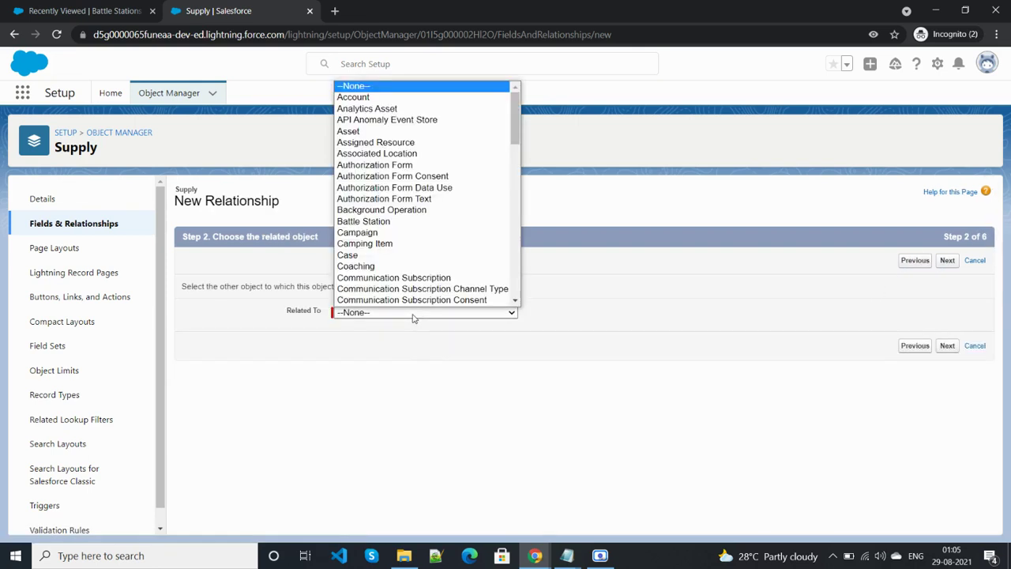
key(b)
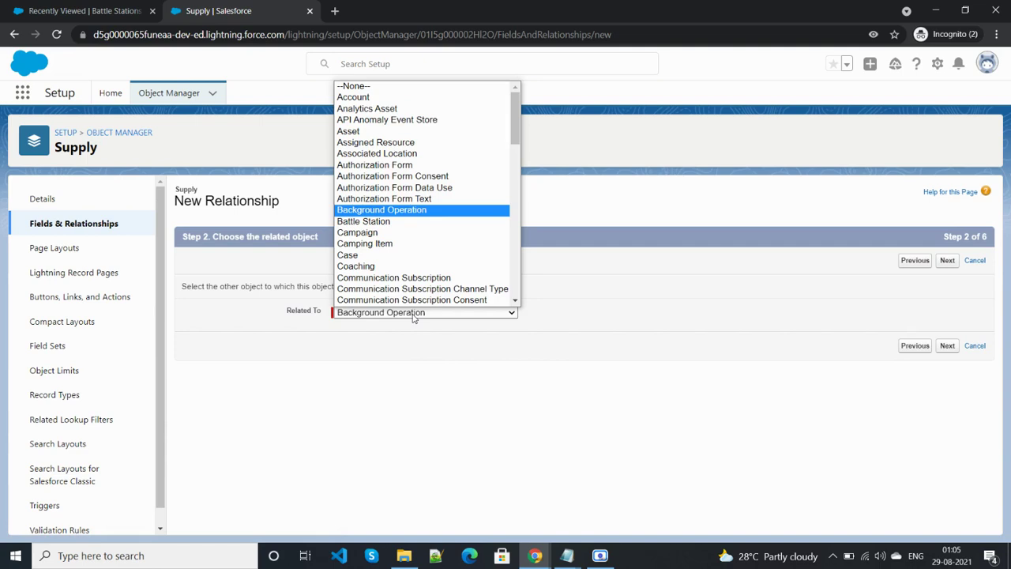
key(Down)
key(Return)
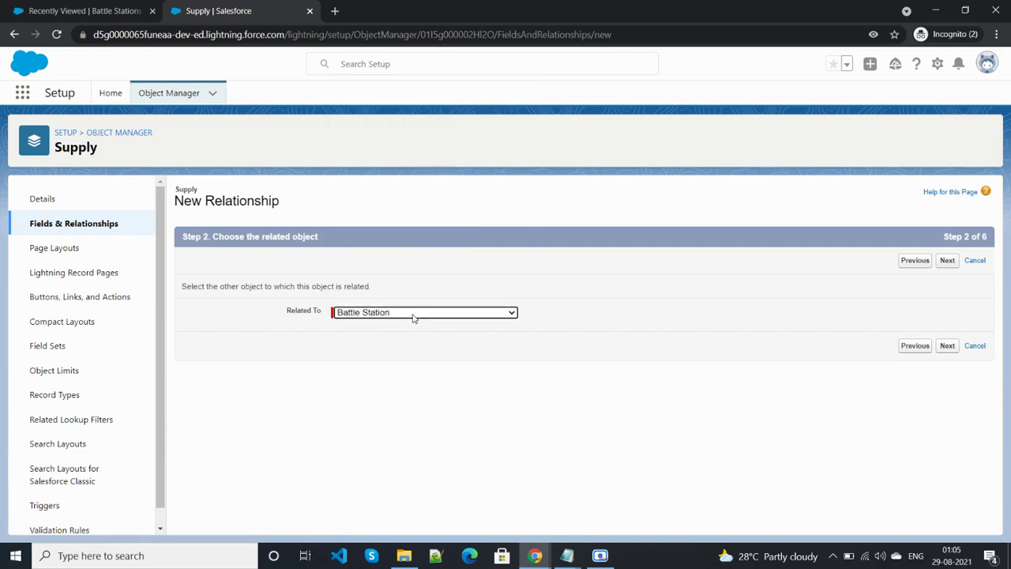
click(950, 267)
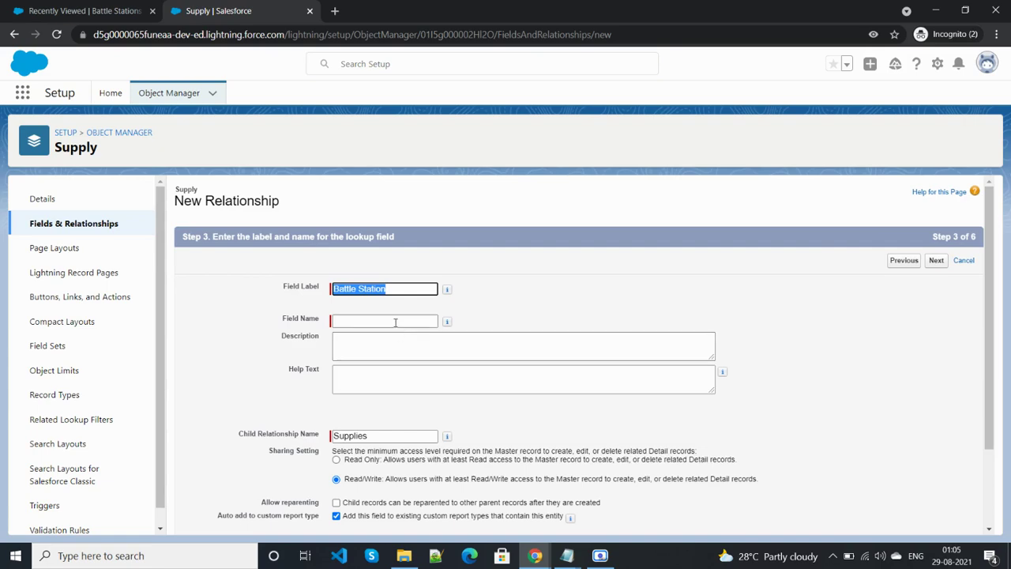
Set the field name to Battle_Station as the Trailhead instructions specify, keep the remaining defaults and continue.
key(alt+Tab)
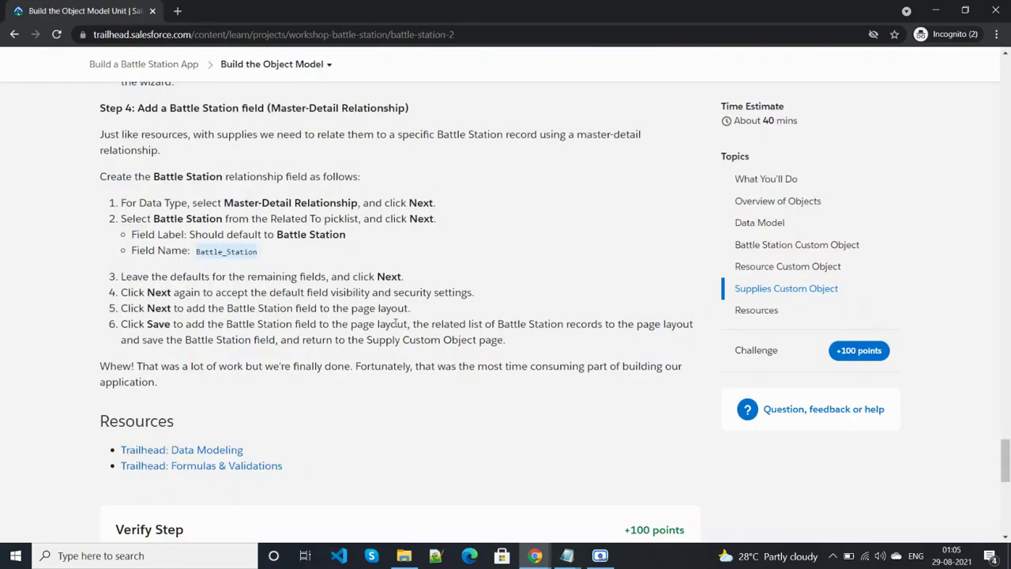
key(alt+Tab)
click(395, 324)
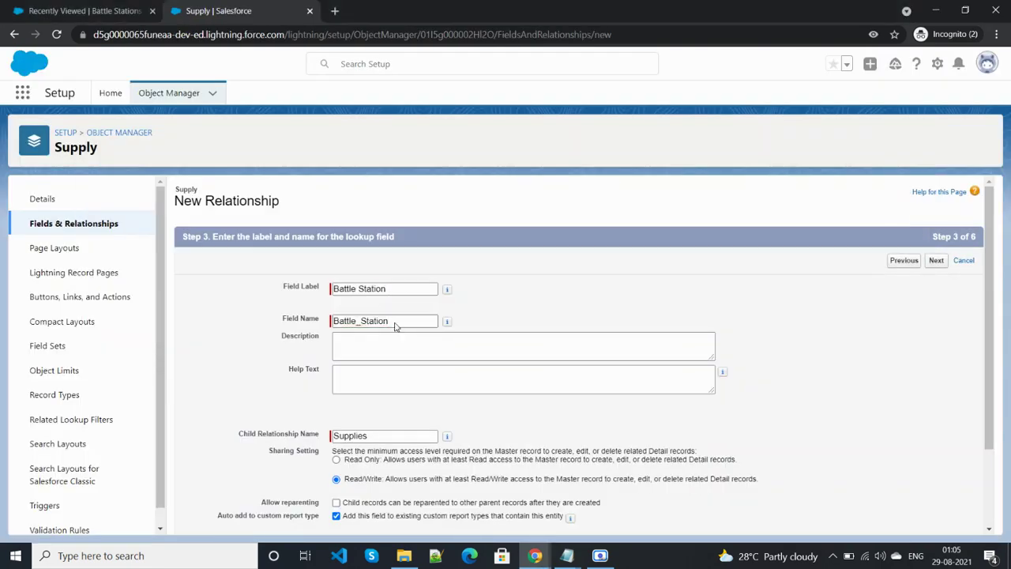
key(alt+Tab)
key(alt+Tab)
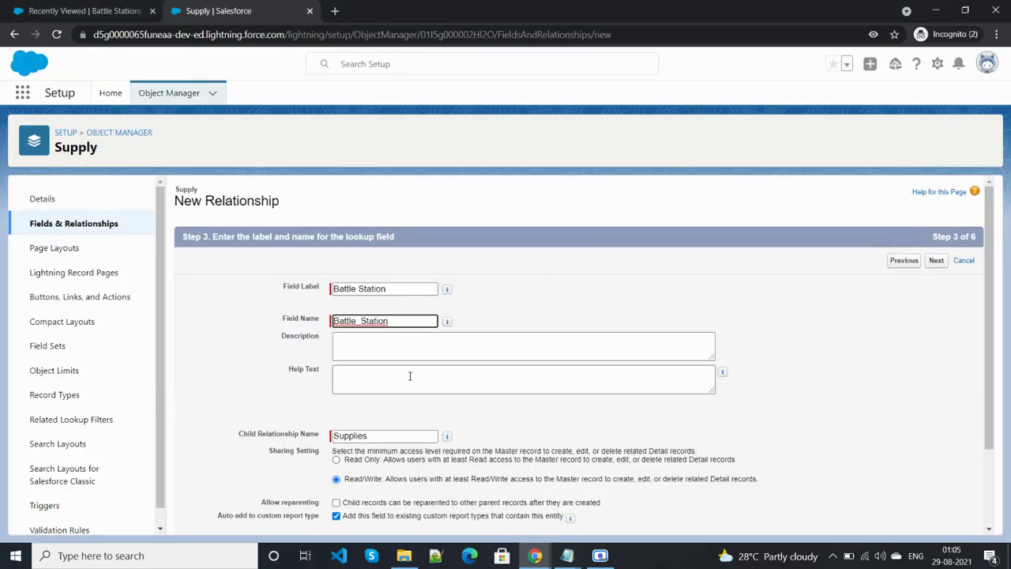
scroll(407, 375, down, 3)
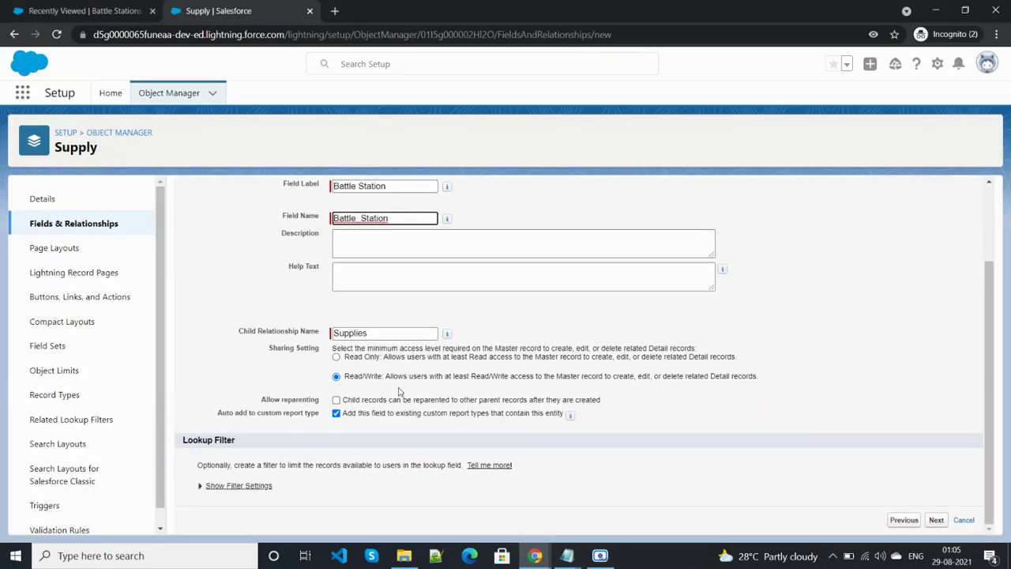
key(alt+Tab)
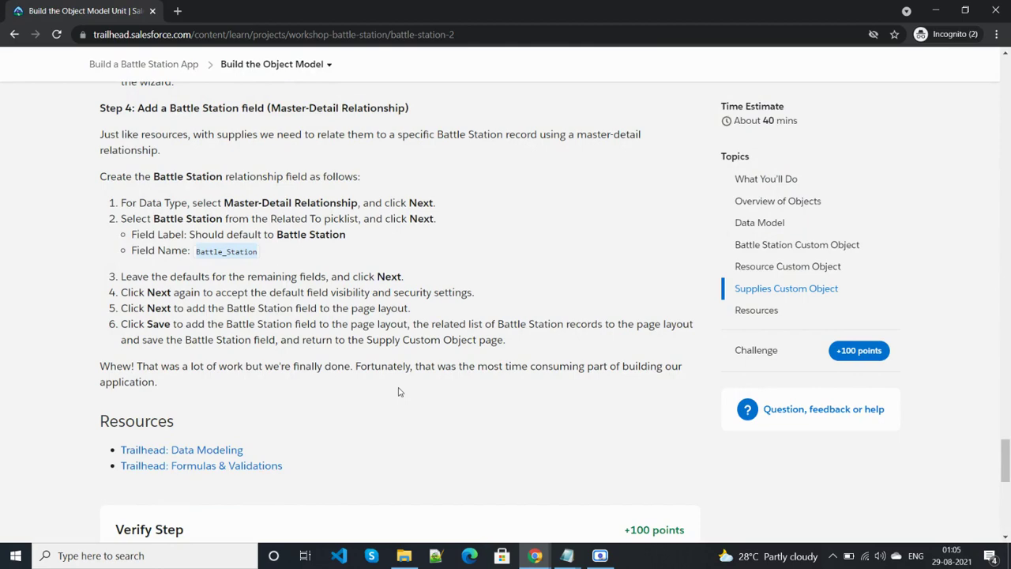
key(alt+Tab)
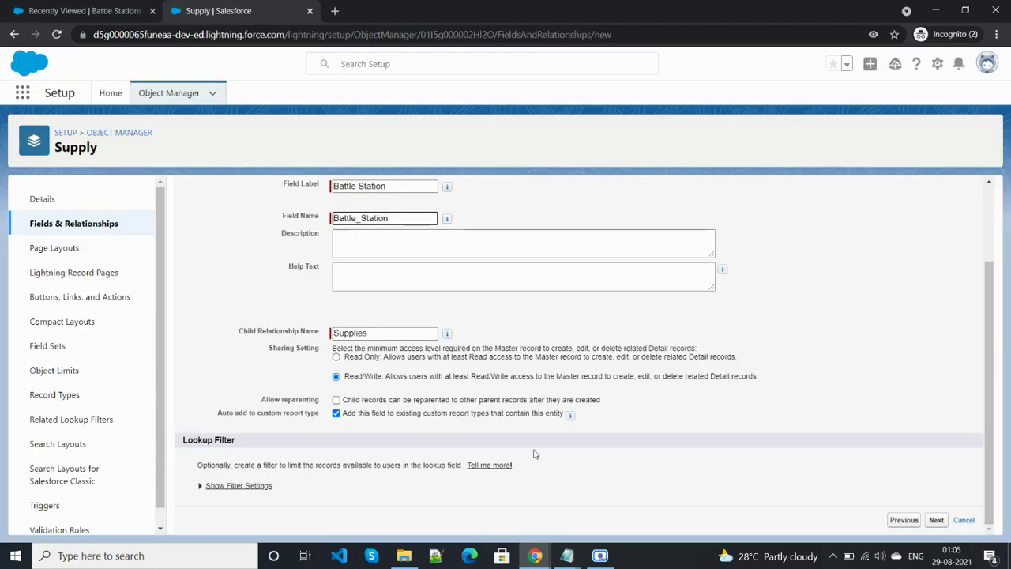
click(937, 520)
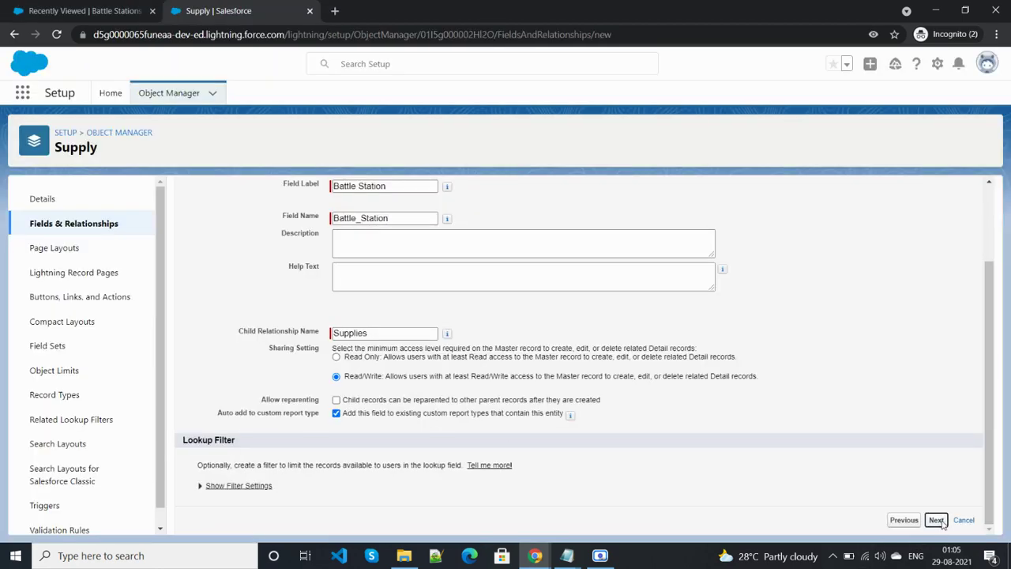
Accept the field-level security and Supply Layout defaults for the Battle Station relationship and save the field.
click(939, 260)
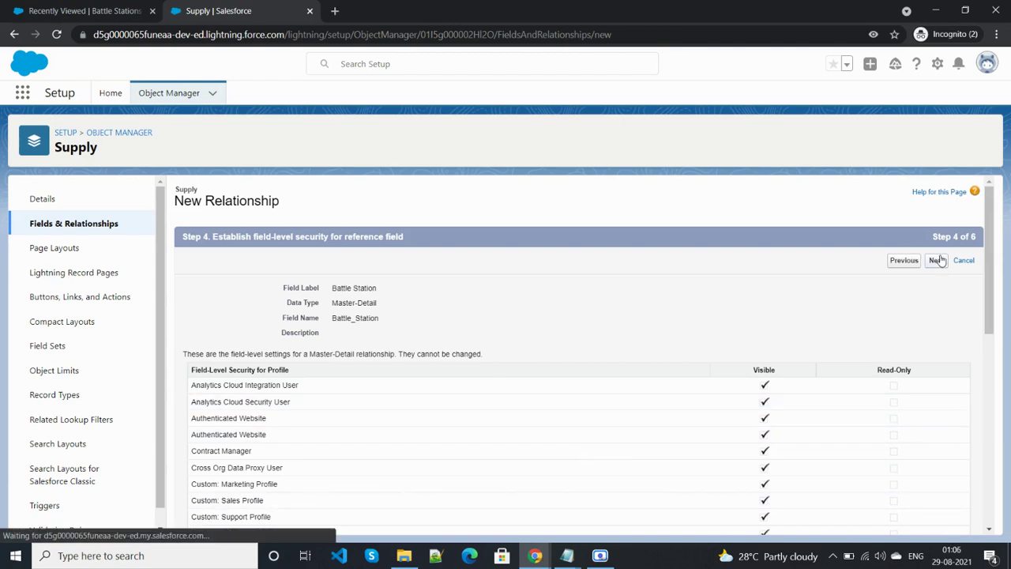
click(948, 425)
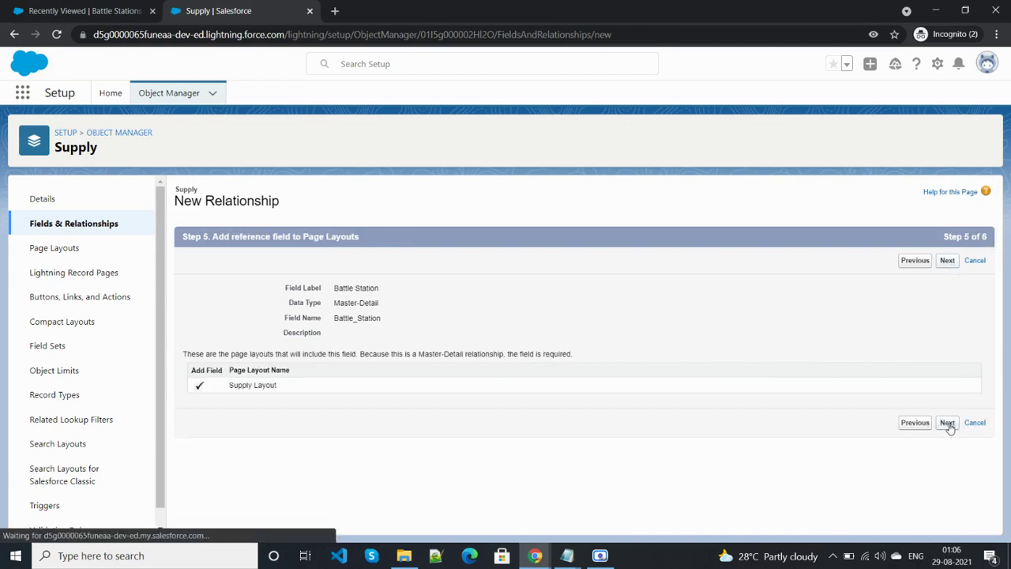
click(945, 471)
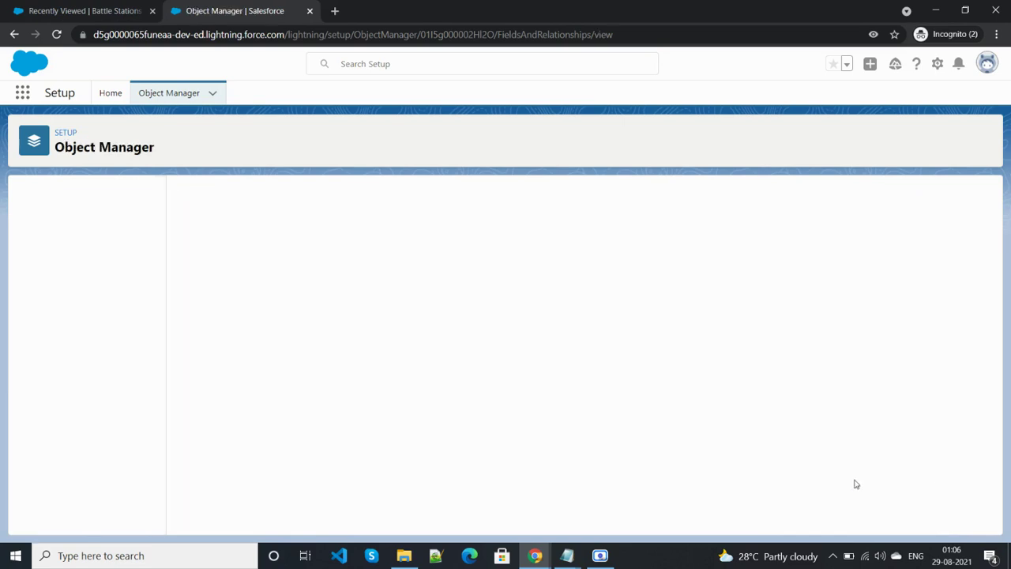
Return to the Battle Stations list in the Battle Station Construction app and reload it.
click(59, 10)
click(229, 21)
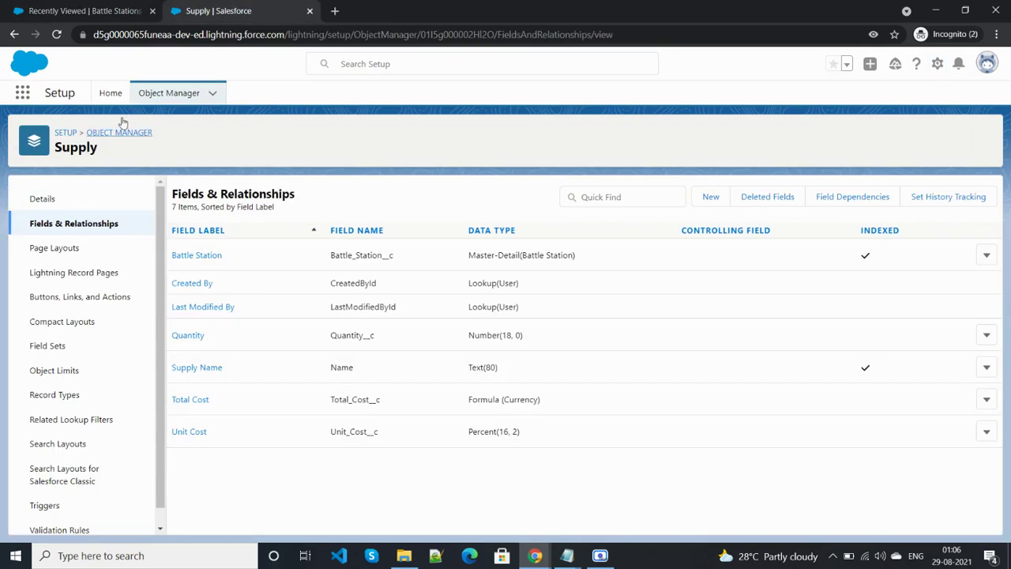
click(68, 10)
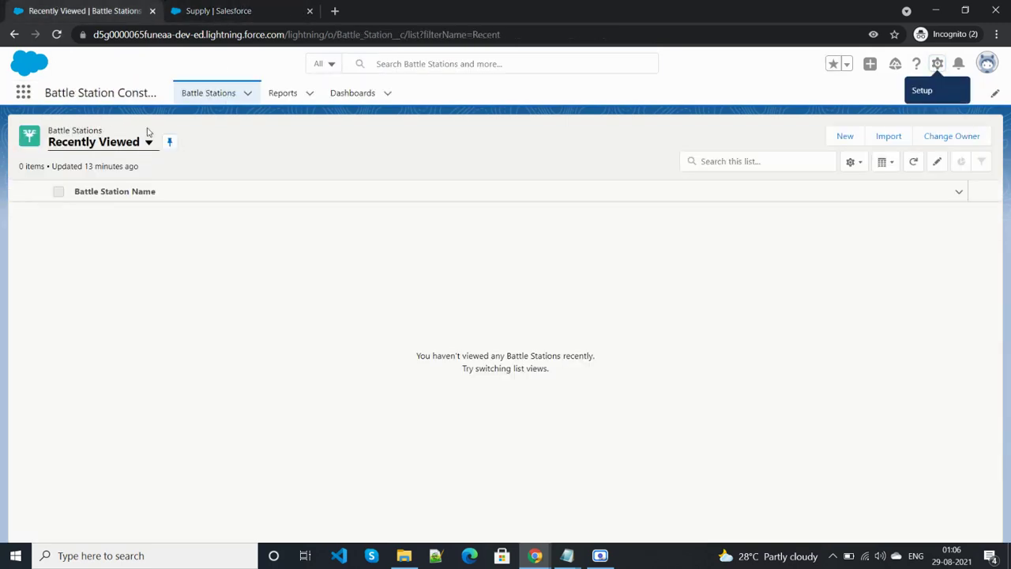
click(57, 34)
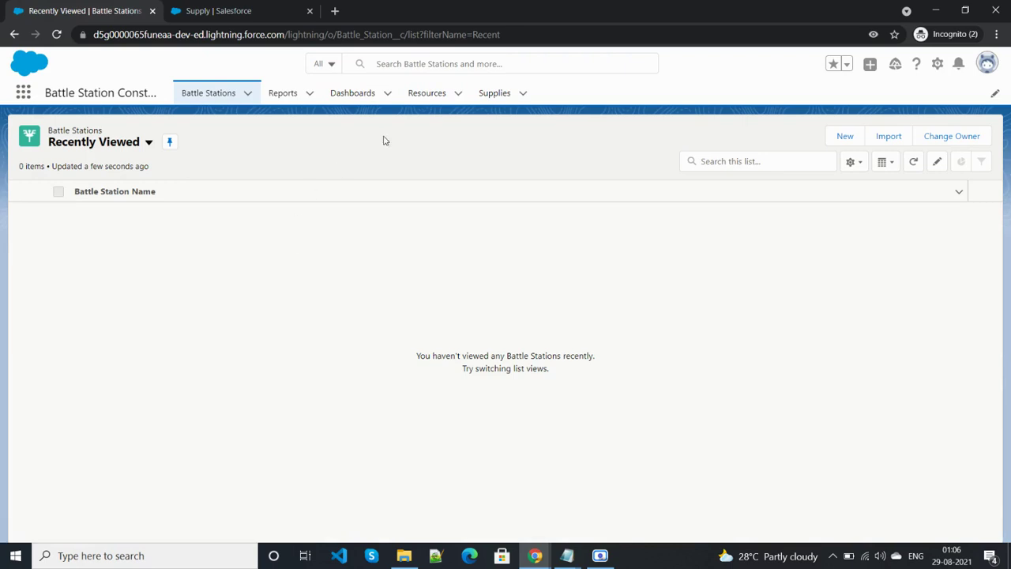
Switch to Trailhead, verify the Build the Object Model step for 100 points and proceed to the next step.
key(alt+Tab)
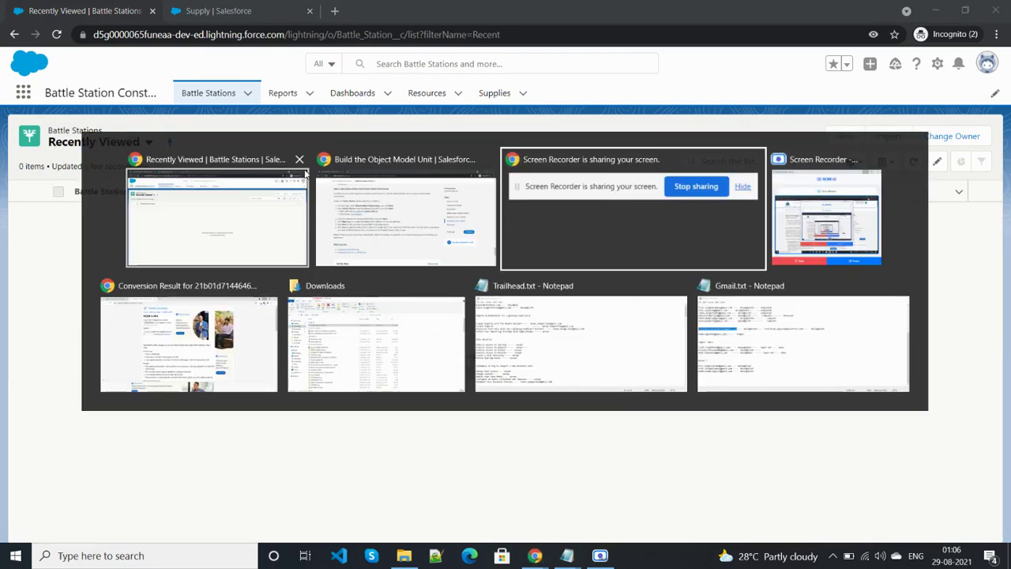
click(340, 197)
scroll(316, 395, down, 10)
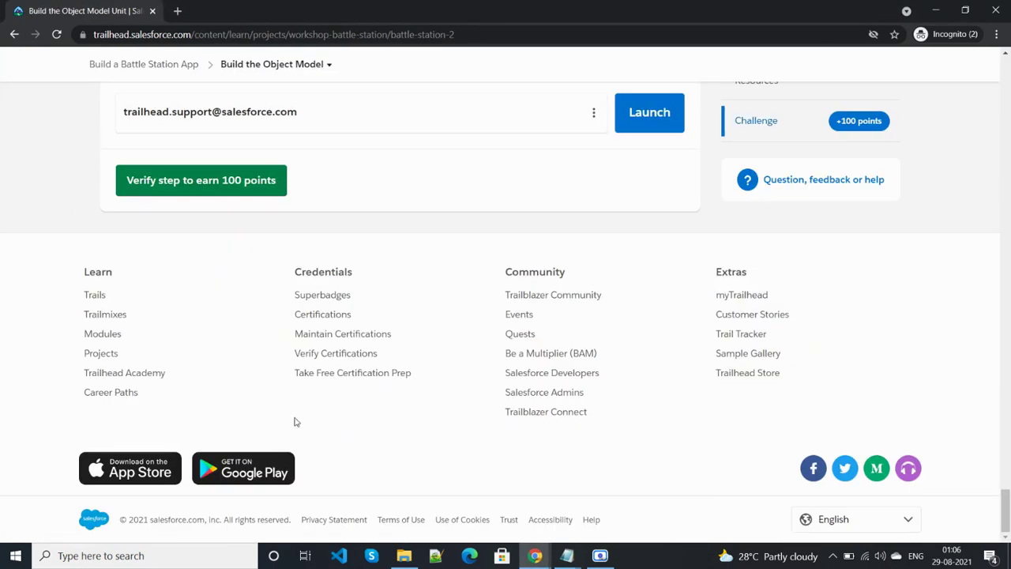
click(224, 181)
scroll(388, 259, up, 3)
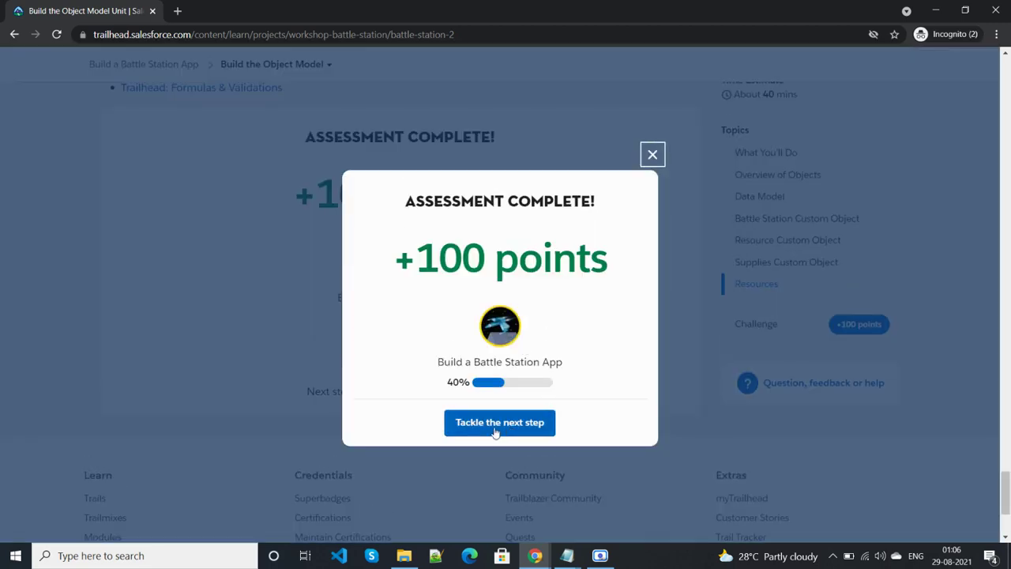
click(496, 430)
key(alt+Tab)
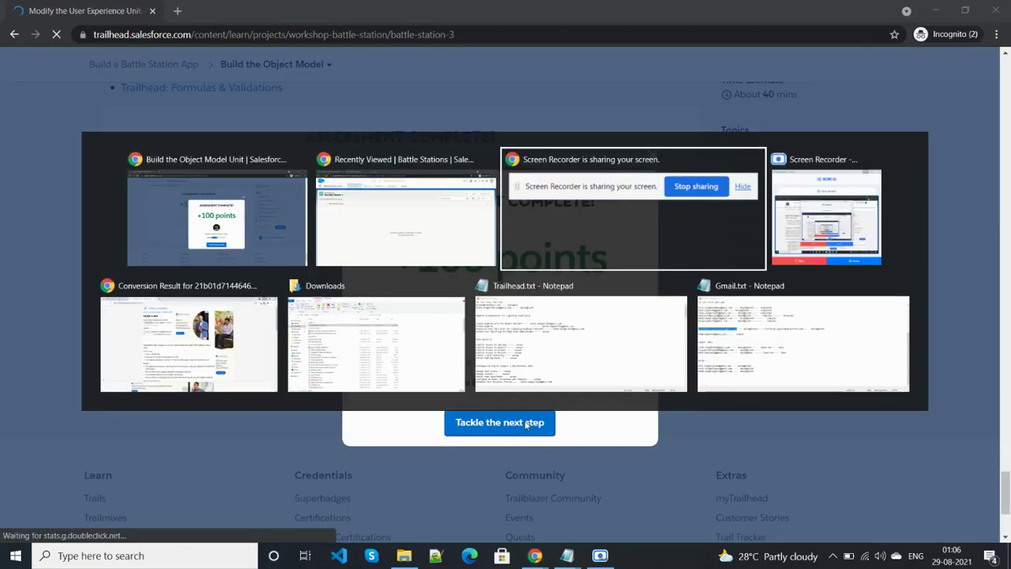